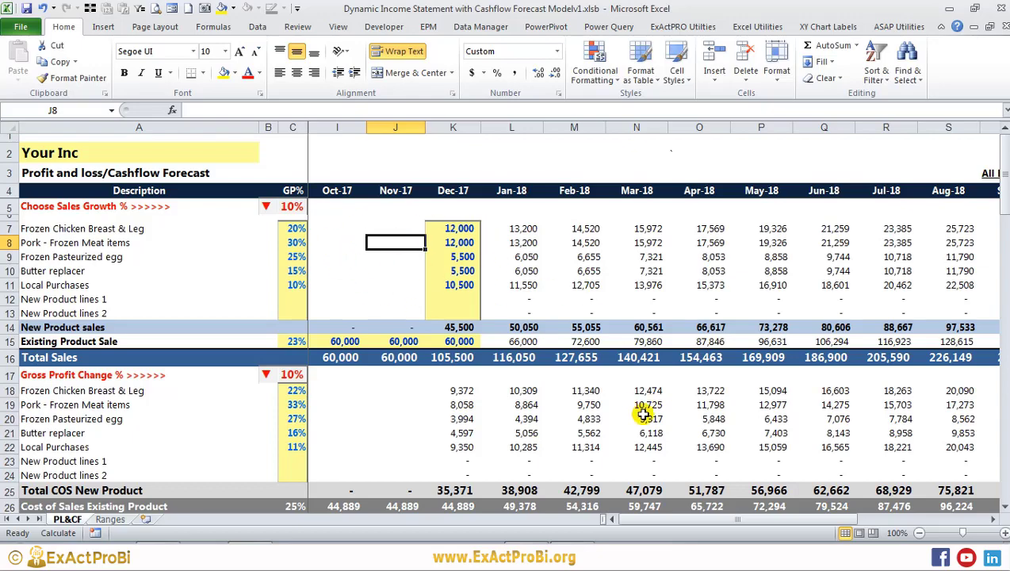
# - Scroll up and down through the forecast sheet to review the model layout
pyautogui.moveTo(634, 519); pyautogui.dragTo(559, 515)
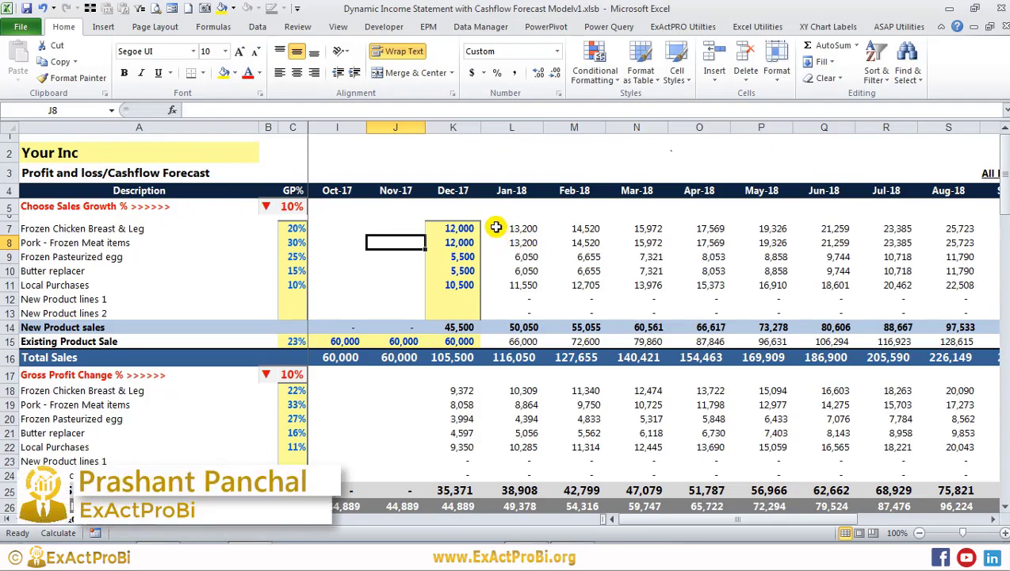
pyautogui.scroll(-2, 496, 227)
pyautogui.scroll(-3, 491, 225)
pyautogui.scroll(-6, 491, 225)
pyautogui.scroll(-3, 484, 254)
pyautogui.scroll(-3, 441, 273)
pyautogui.scroll(6, 439, 275)
pyautogui.scroll(9, 436, 273)
pyautogui.scroll(3, 432, 273)
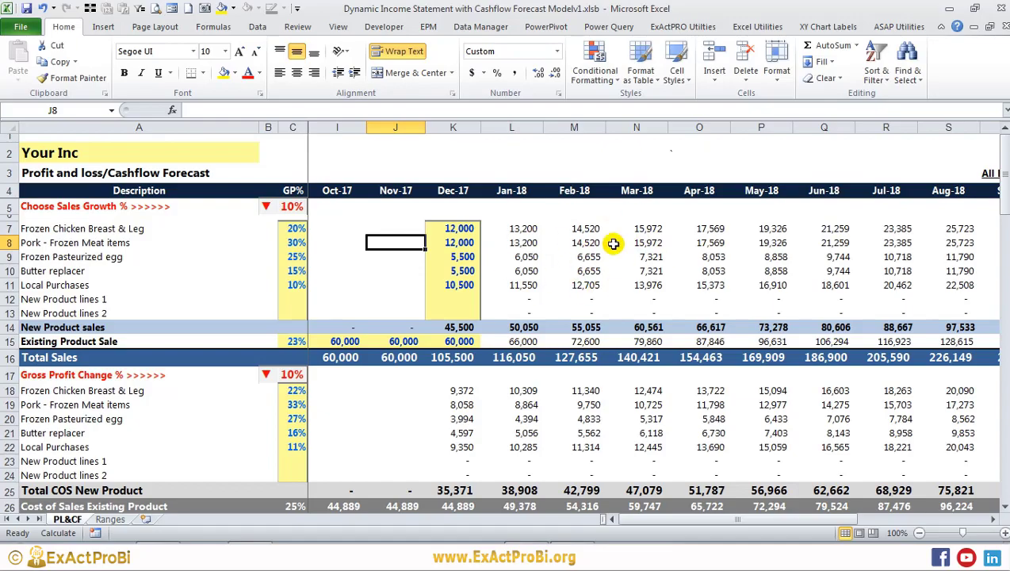
pyautogui.scroll(-4, 531, 234)
pyautogui.scroll(-4, 533, 239)
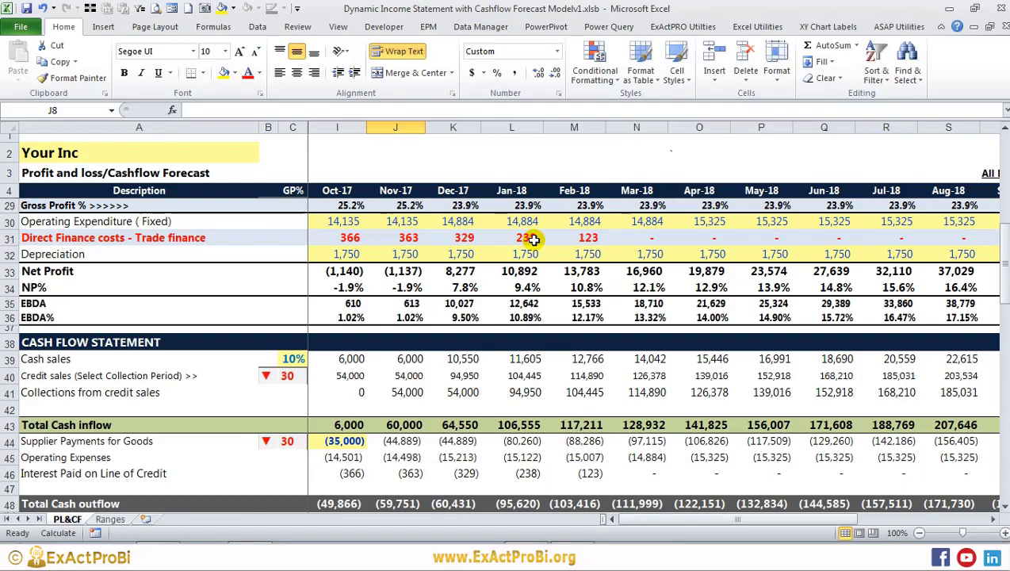
pyautogui.scroll(8, 533, 240)
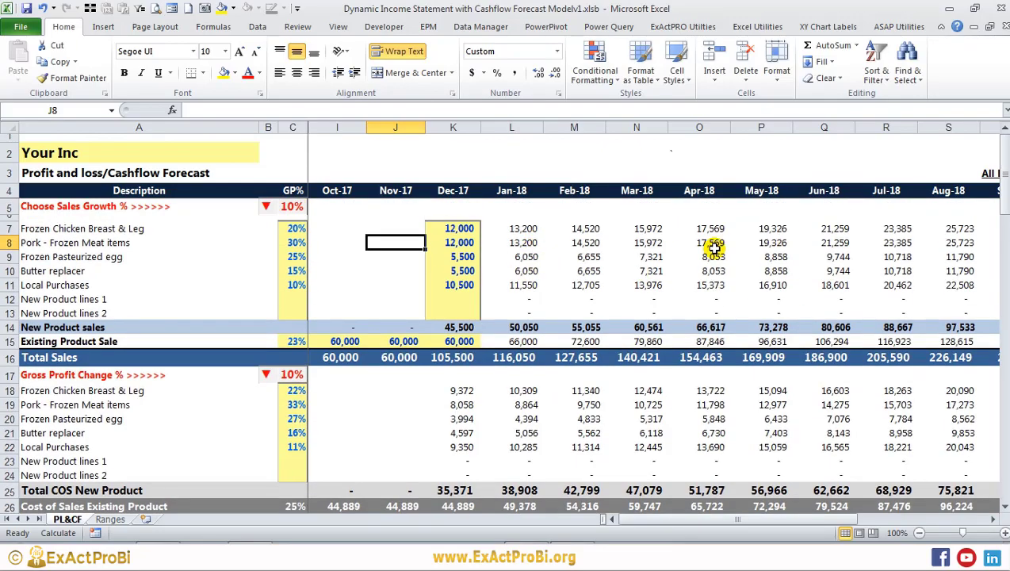
pyautogui.scroll(-8, 567, 270)
pyautogui.scroll(-6, 574, 280)
pyautogui.scroll(-5, 574, 279)
pyautogui.scroll(8, 568, 275)
pyautogui.scroll(11, 565, 278)
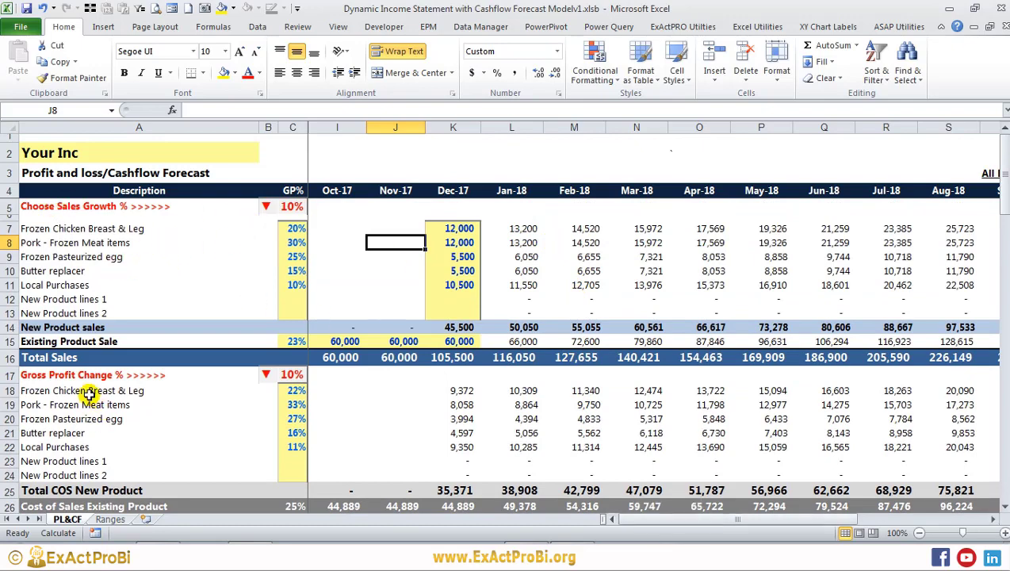
# - Review the product name list and the Dec-17 new product sales inputs
pyautogui.moveTo(50, 232); pyautogui.dragTo(50, 313)
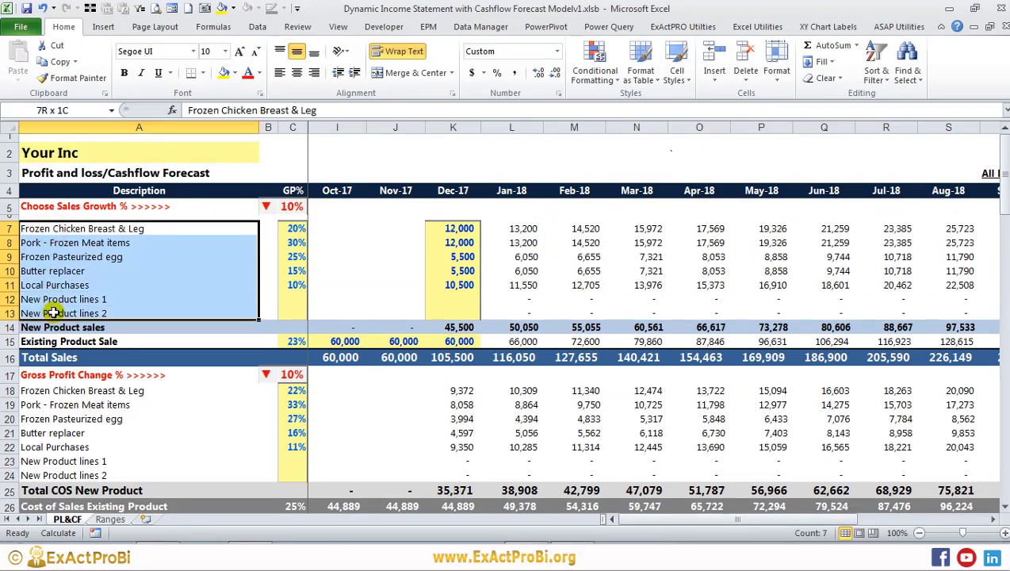
pyautogui.click(50, 228)
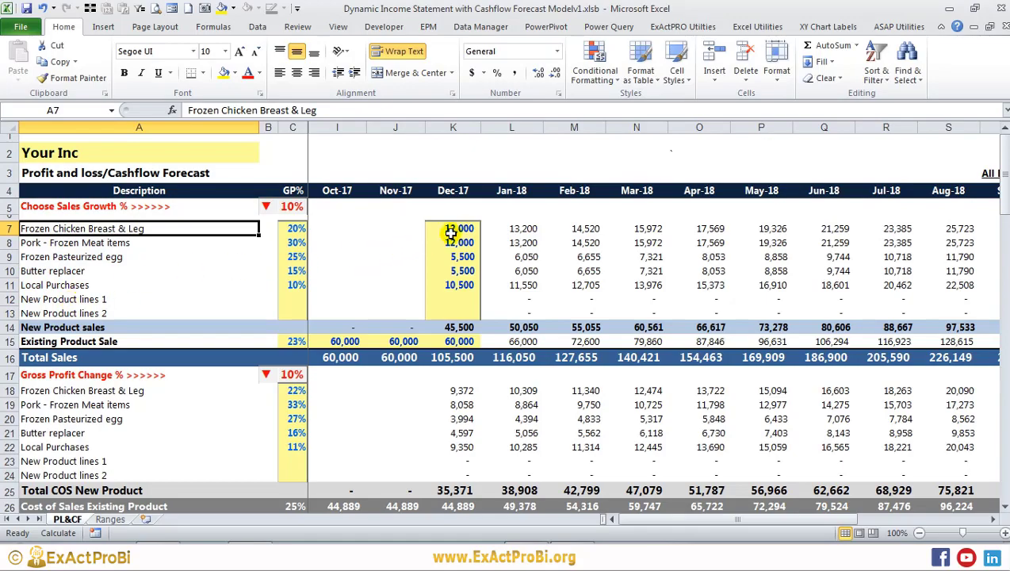
pyautogui.moveTo(456, 228); pyautogui.dragTo(458, 313)
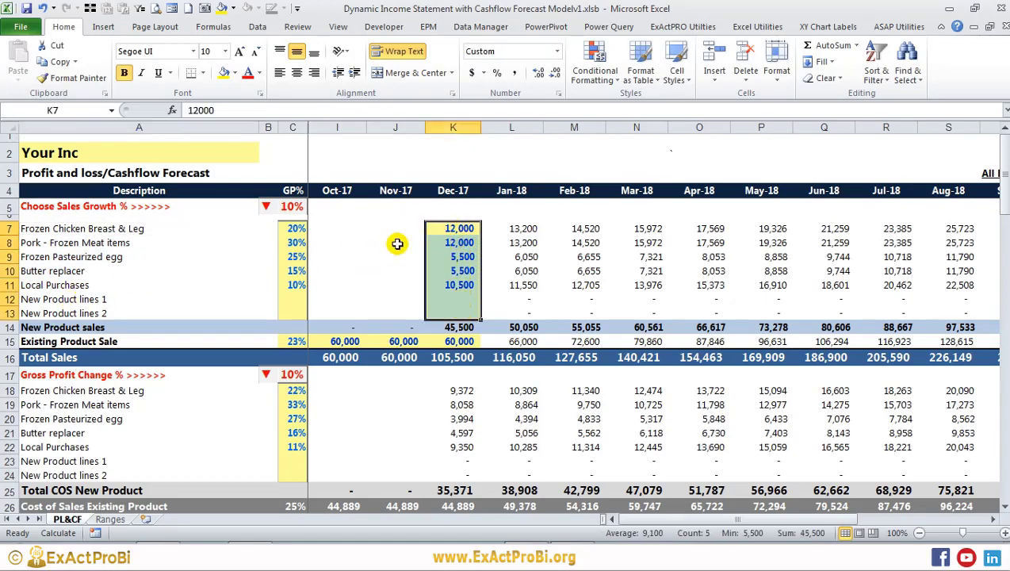
pyautogui.scroll(-2, 277, 238)
pyautogui.scroll(-5, 285, 262)
pyautogui.scroll(-7, 298, 319)
pyautogui.scroll(-5, 298, 317)
pyautogui.scroll(5, 333, 375)
# - Check the 2,500 input in row 56 against row 64 across the forecast months
pyautogui.click(330, 345)
pyautogui.moveTo(338, 455); pyautogui.dragTo(947, 456)
pyautogui.click(330, 337)
pyautogui.scroll(4, 333, 329)
pyautogui.scroll(10, 333, 329)
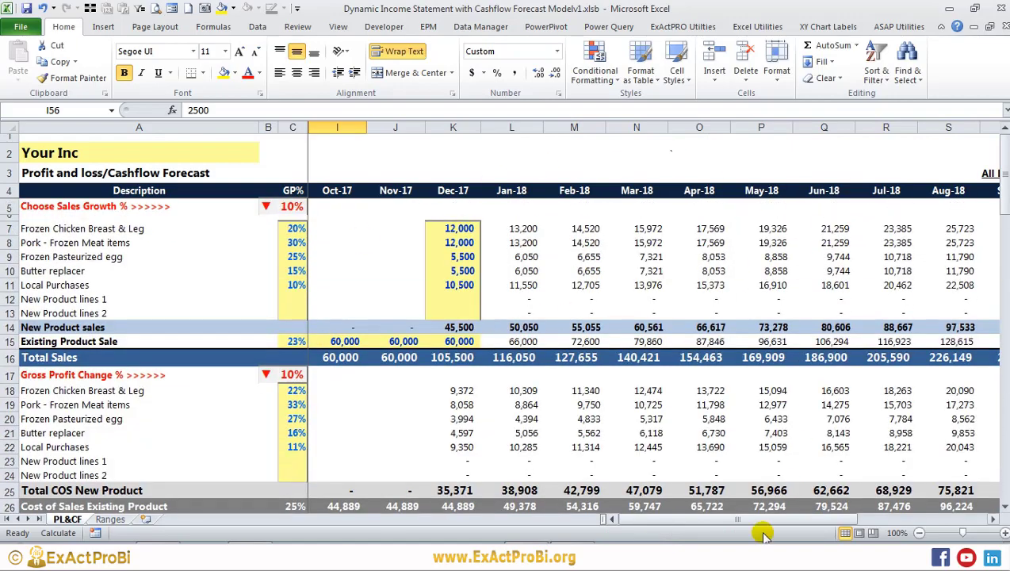
pyautogui.moveTo(745, 519); pyautogui.dragTo(511, 484)
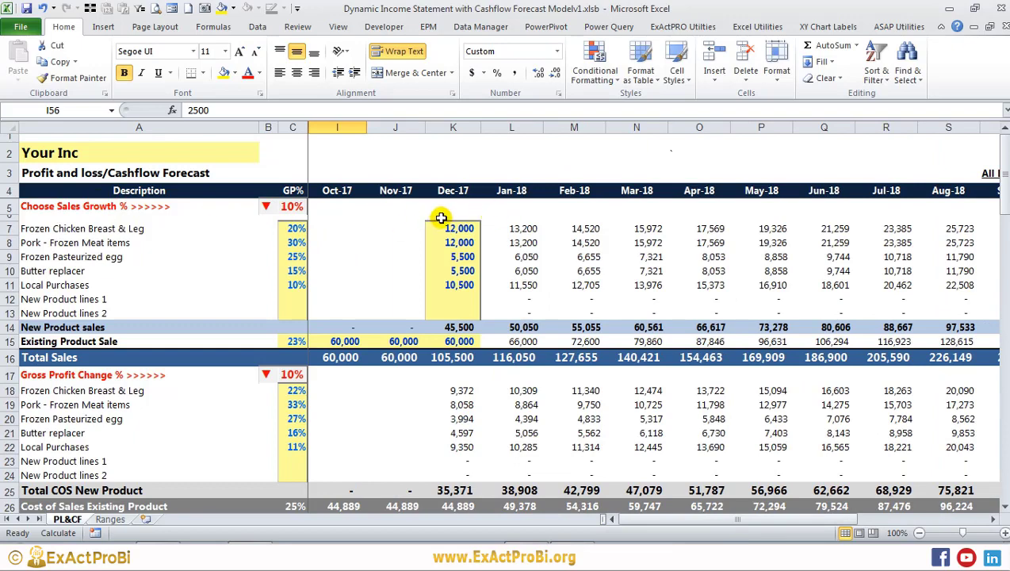
# - Review Oct–Dec 17 existing product sales, the 23% margin and product gross profit percentages
pyautogui.moveTo(79, 232)
pyautogui.mouseDown()
pyautogui.moveTo(28, 258)
pyautogui.moveTo(45, 311)
pyautogui.mouseUp()
pyautogui.click(50, 343)
pyautogui.moveTo(338, 342); pyautogui.dragTo(461, 342)
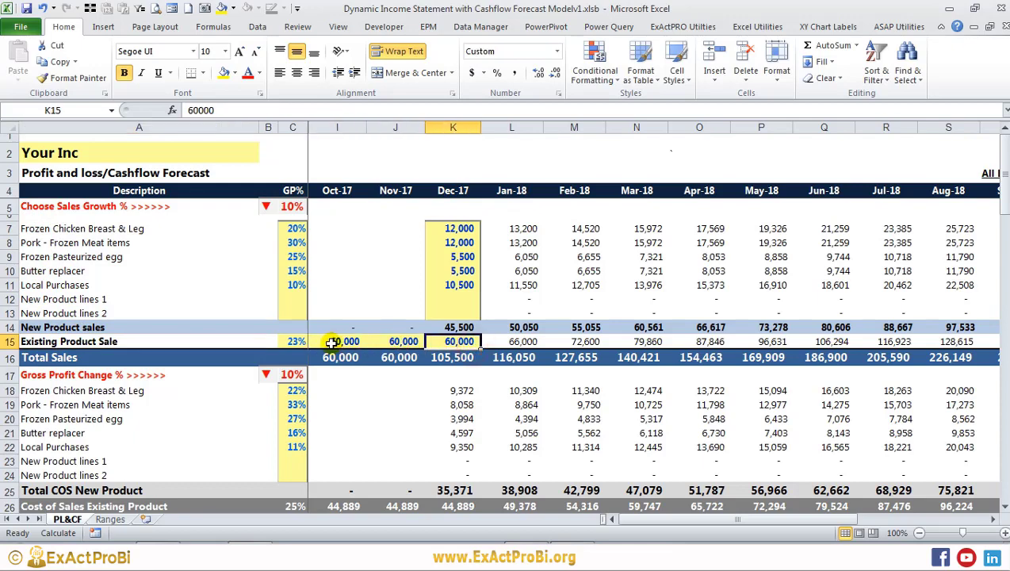
pyautogui.moveTo(333, 342); pyautogui.dragTo(460, 343)
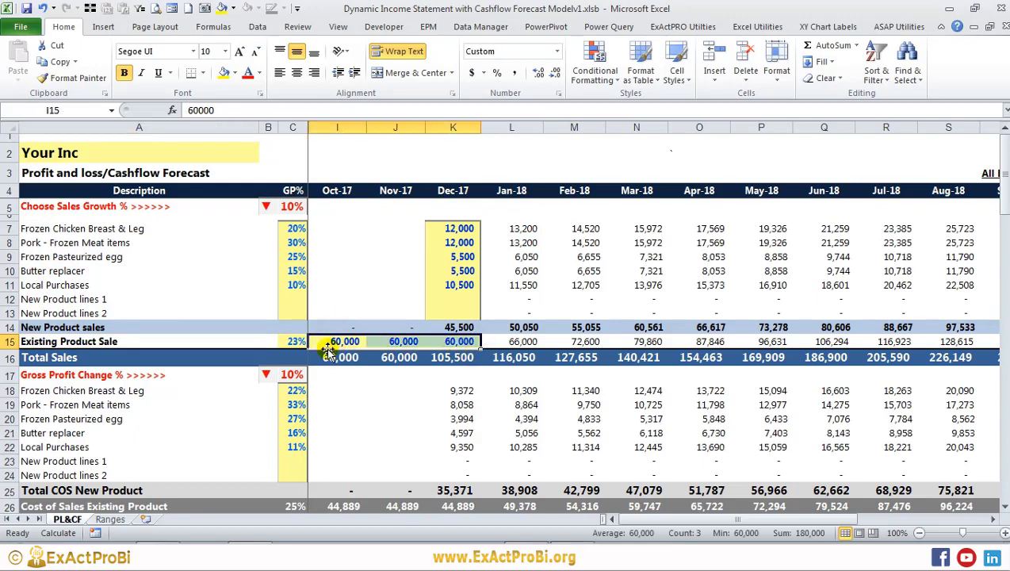
pyautogui.click(302, 340)
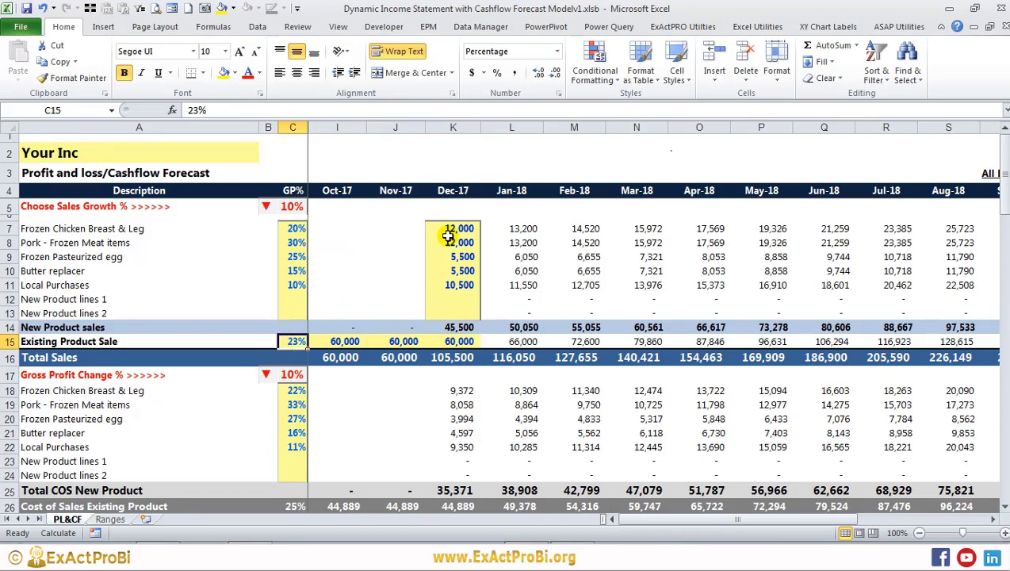
pyautogui.moveTo(447, 228); pyautogui.dragTo(441, 285)
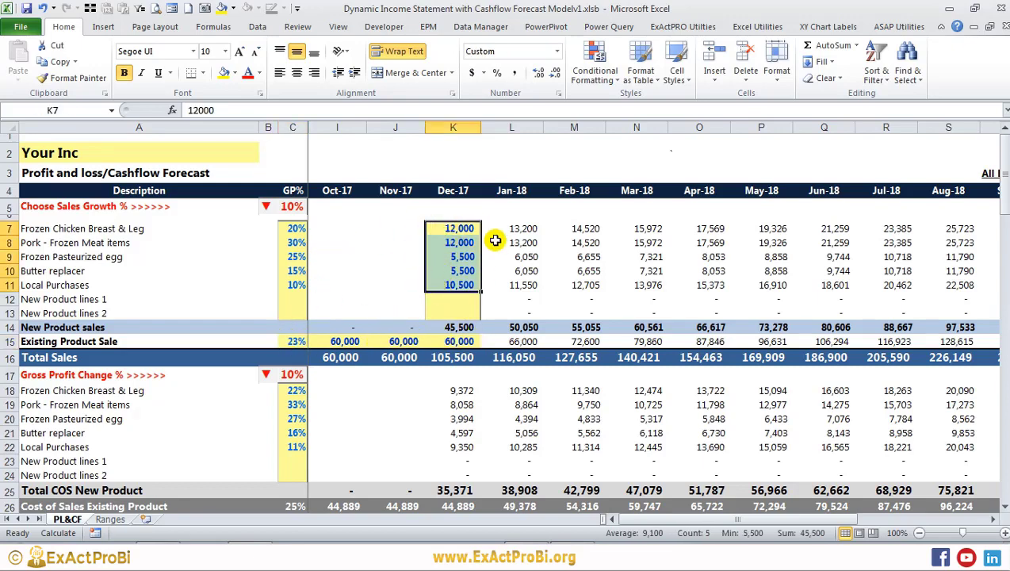
pyautogui.moveTo(452, 229); pyautogui.dragTo(455, 284)
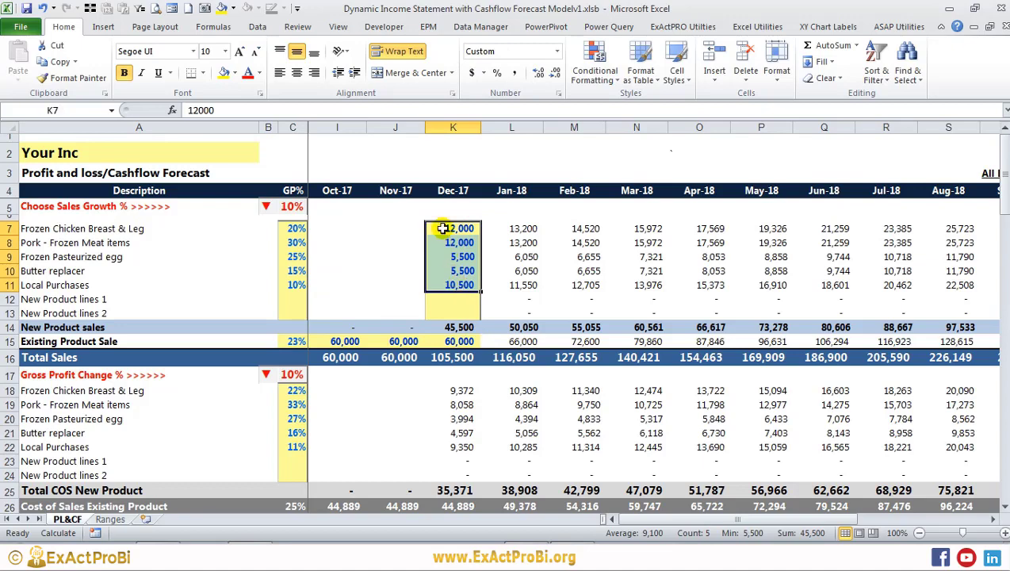
pyautogui.moveTo(453, 229); pyautogui.dragTo(456, 284)
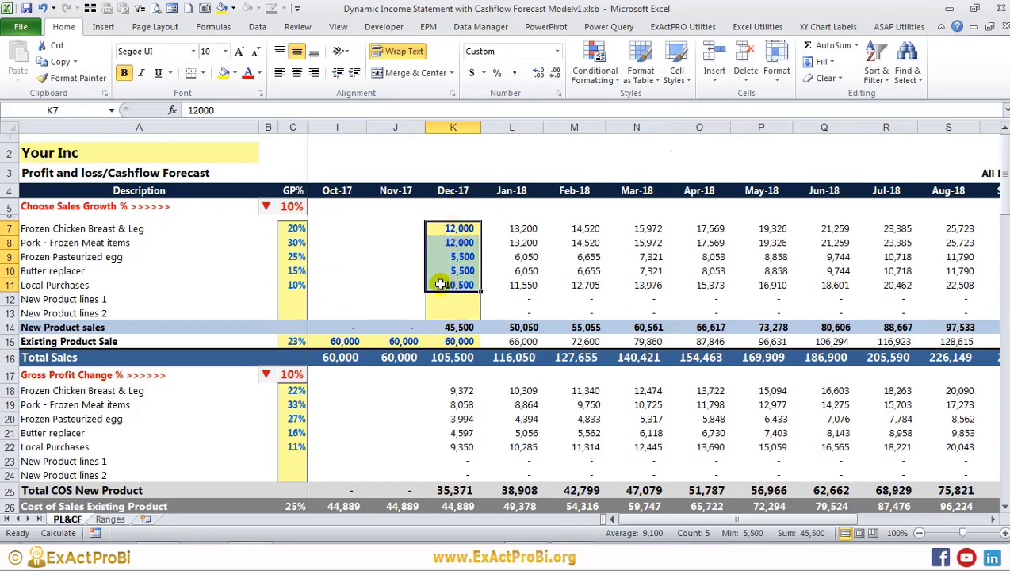
pyautogui.moveTo(295, 228); pyautogui.dragTo(293, 284)
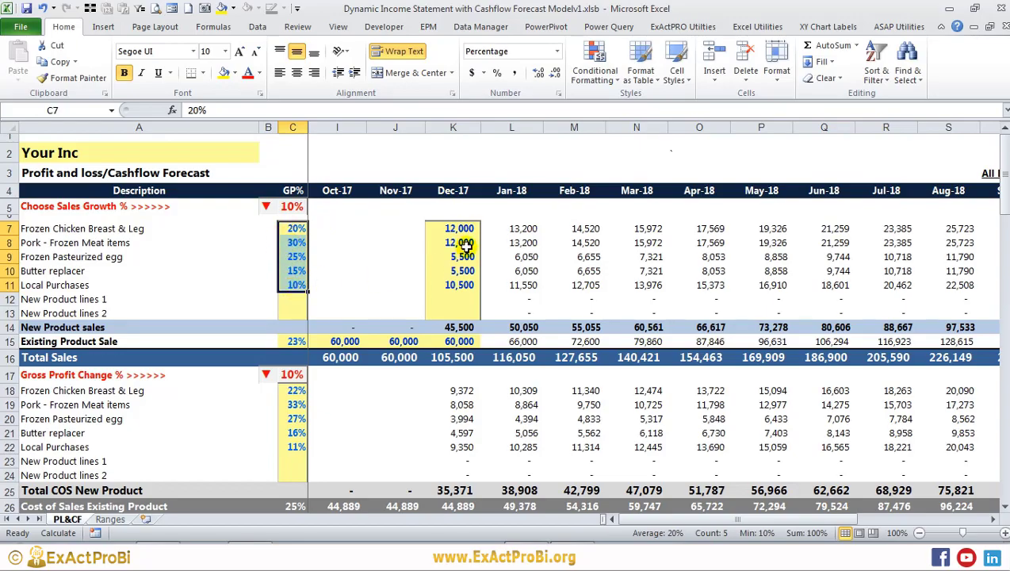
# - Test sales growth at 0%, then restore it to 10%
pyautogui.click(288, 205)
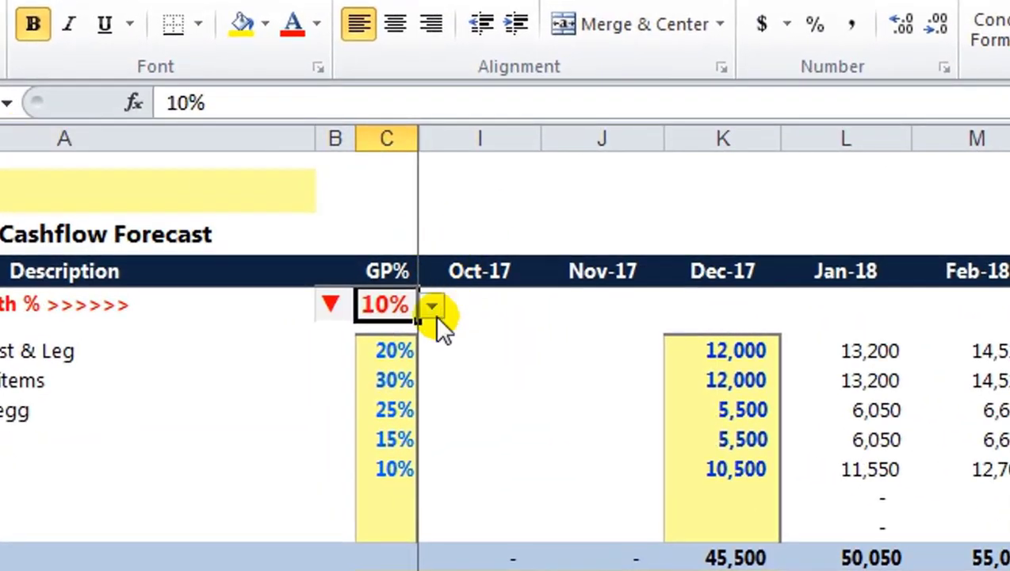
pyautogui.click(431, 305)
pyautogui.moveTo(433, 379); pyautogui.dragTo(440, 325)
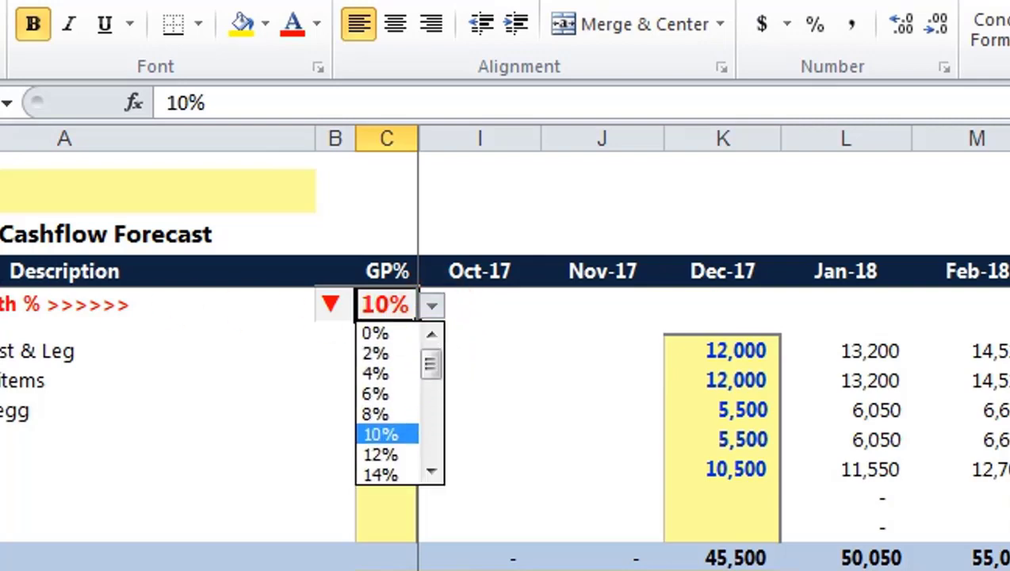
pyautogui.click(380, 433)
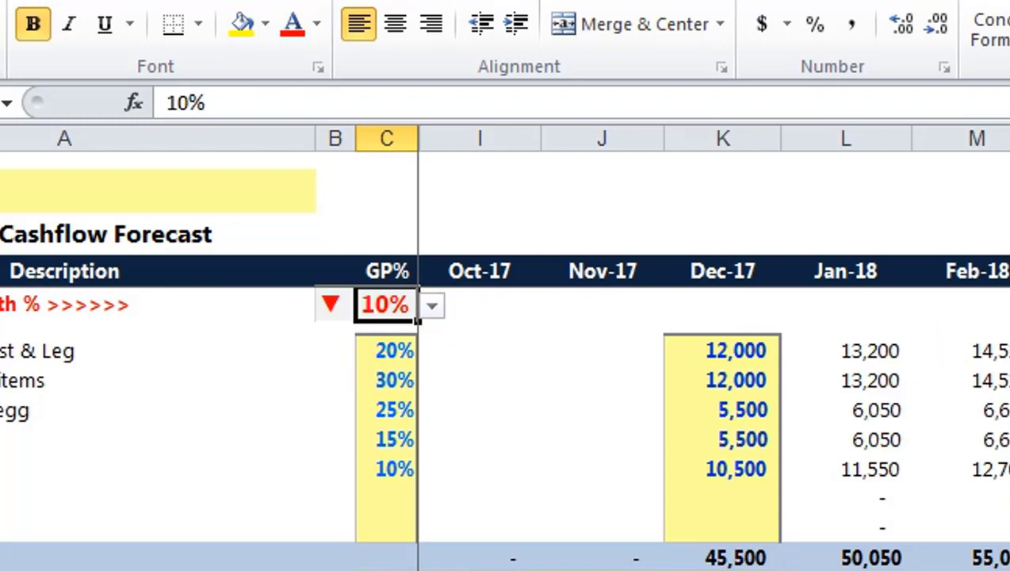
pyautogui.click(430, 305)
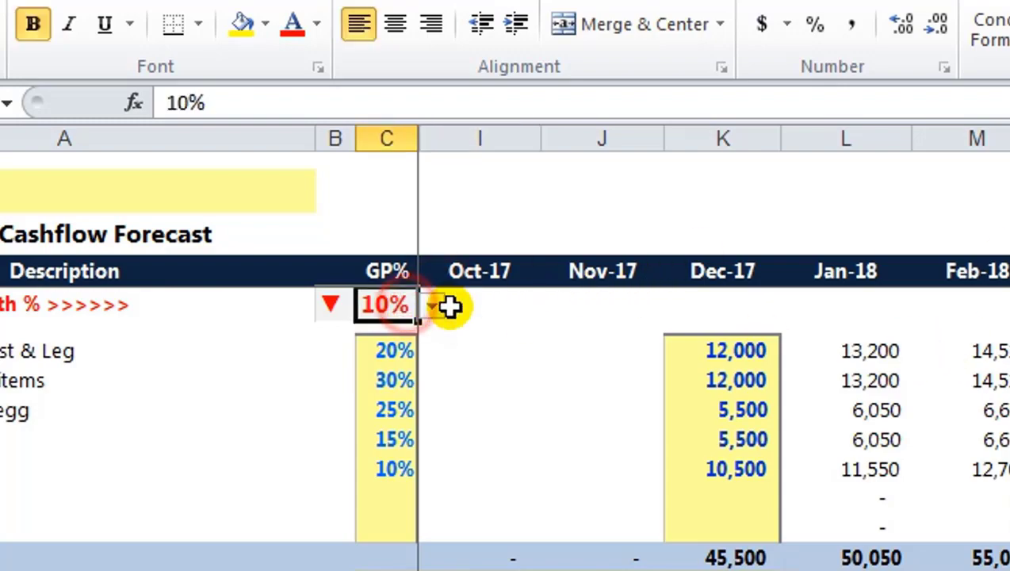
pyautogui.click(410, 304)
pyautogui.scroll(2, 437, 337)
pyautogui.click(409, 333)
pyautogui.moveTo(454, 228); pyautogui.dragTo(450, 279)
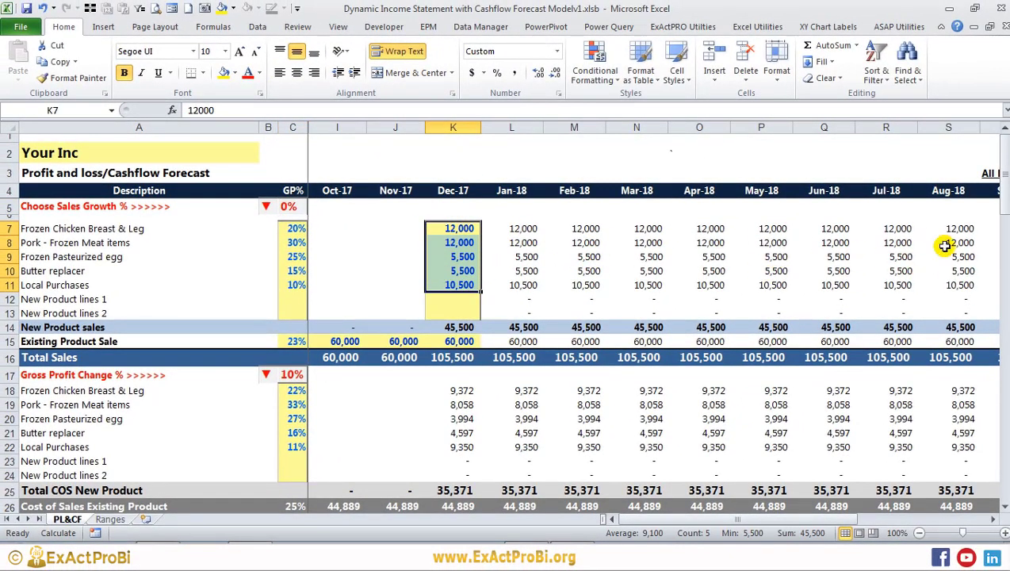
pyautogui.moveTo(736, 519)
pyautogui.mouseDown()
pyautogui.moveTo(857, 524)
pyautogui.moveTo(737, 520)
pyautogui.mouseUp()
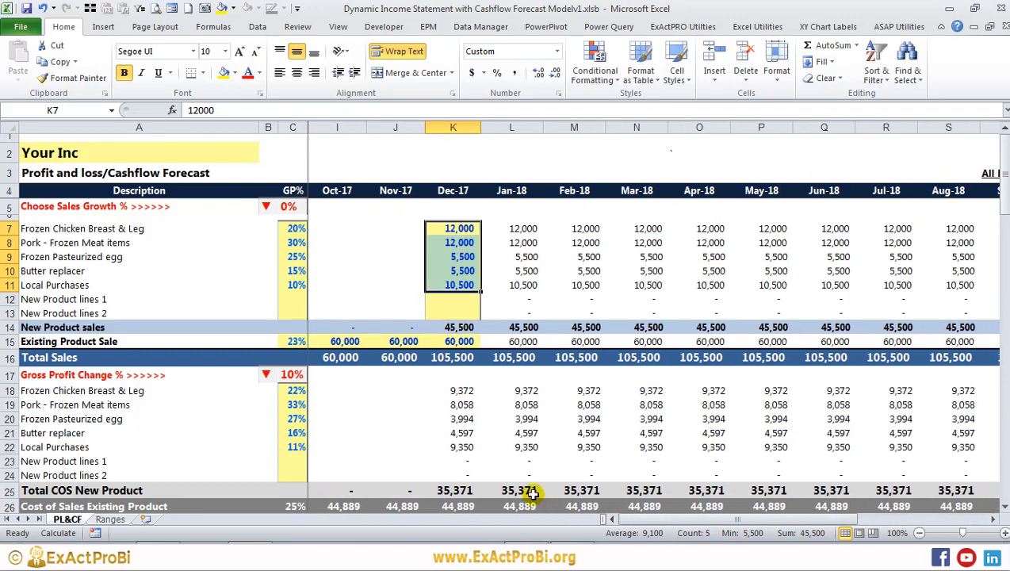
pyautogui.click(287, 207)
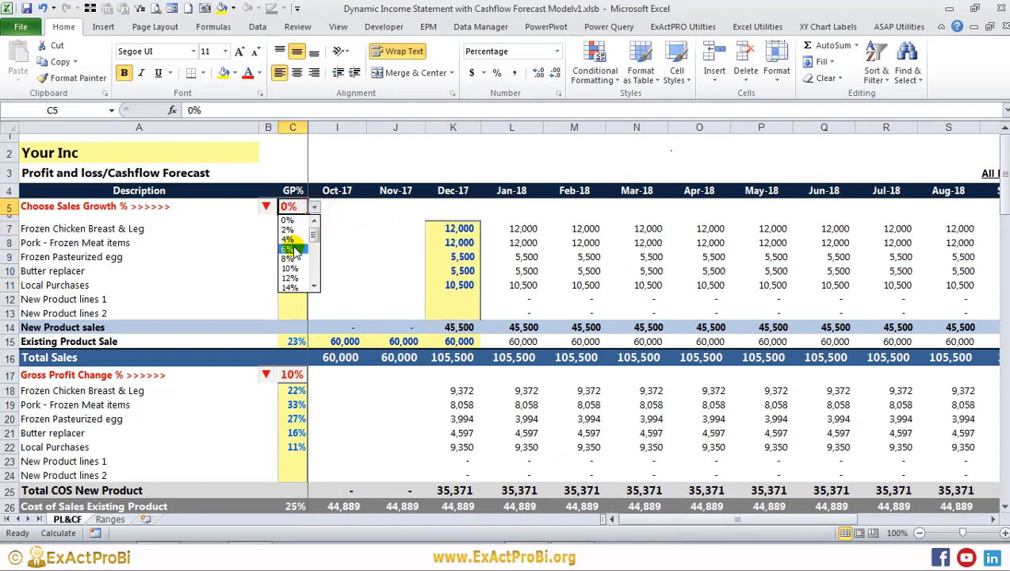
pyautogui.click(291, 268)
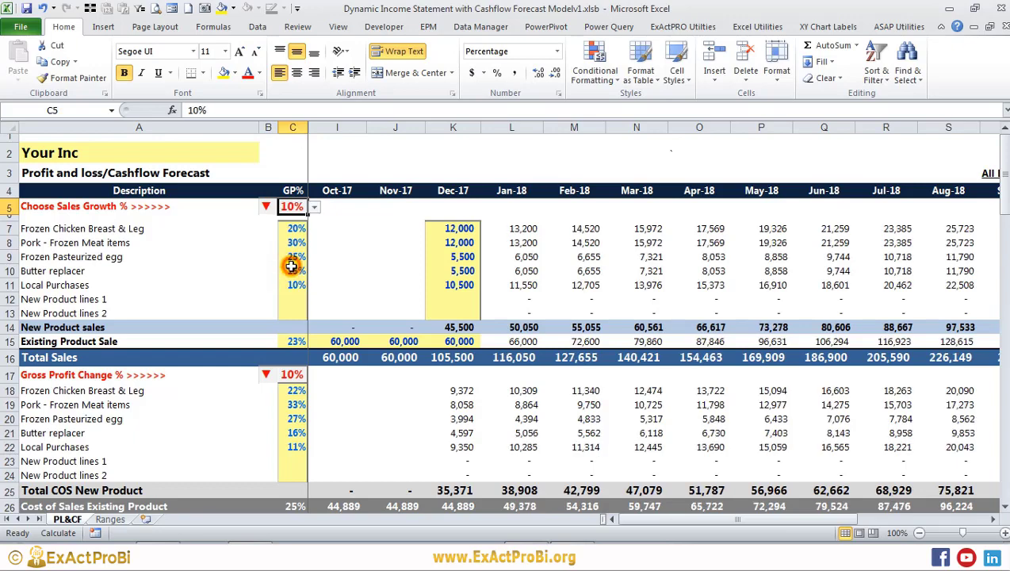
# - Inspect the Feb–Jul 18 chicken sales formulas and the Jan-18 existing sales growth formula
pyautogui.click(585, 231)
pyautogui.click(628, 229)
pyautogui.click(699, 230)
pyautogui.click(772, 233)
pyautogui.click(840, 233)
pyautogui.click(891, 233)
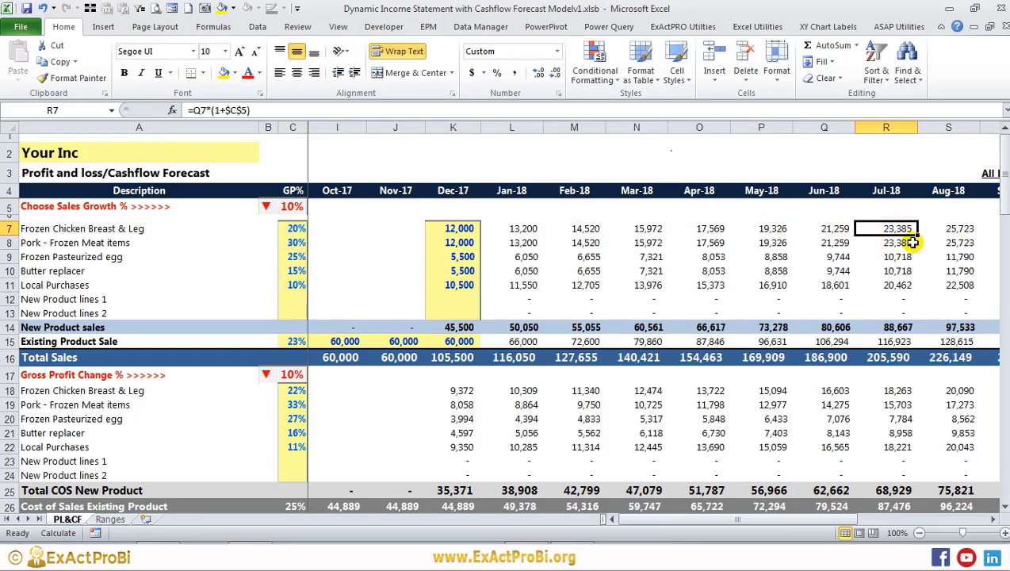
pyautogui.click(519, 341)
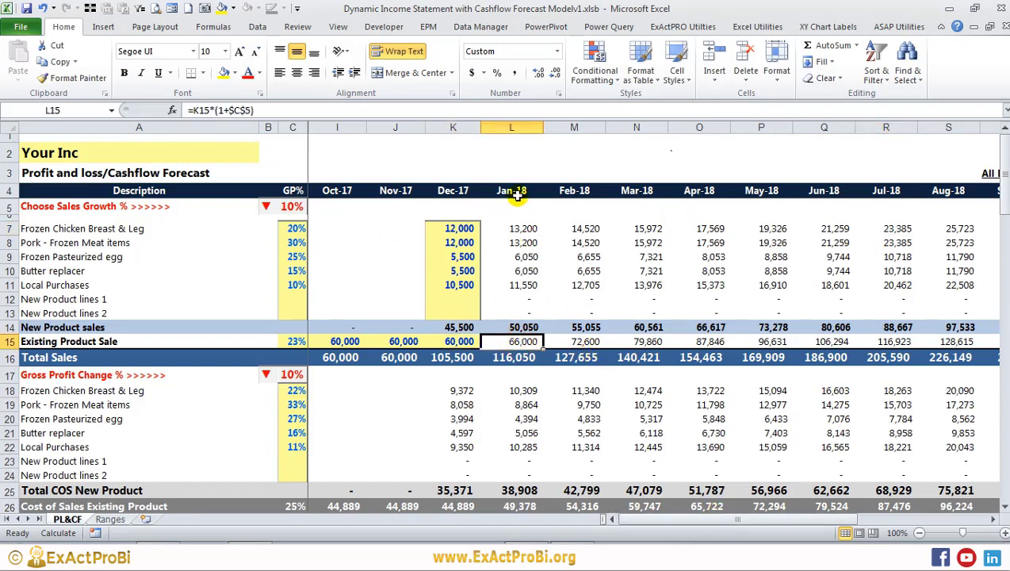
pyautogui.moveTo(465, 341); pyautogui.dragTo(336, 341)
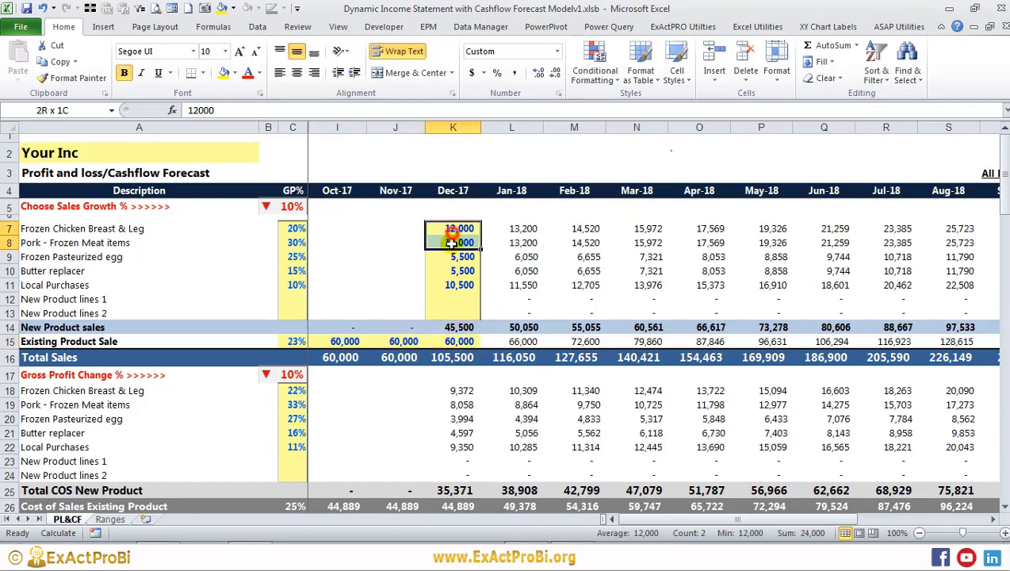
pyautogui.moveTo(458, 229); pyautogui.dragTo(443, 286)
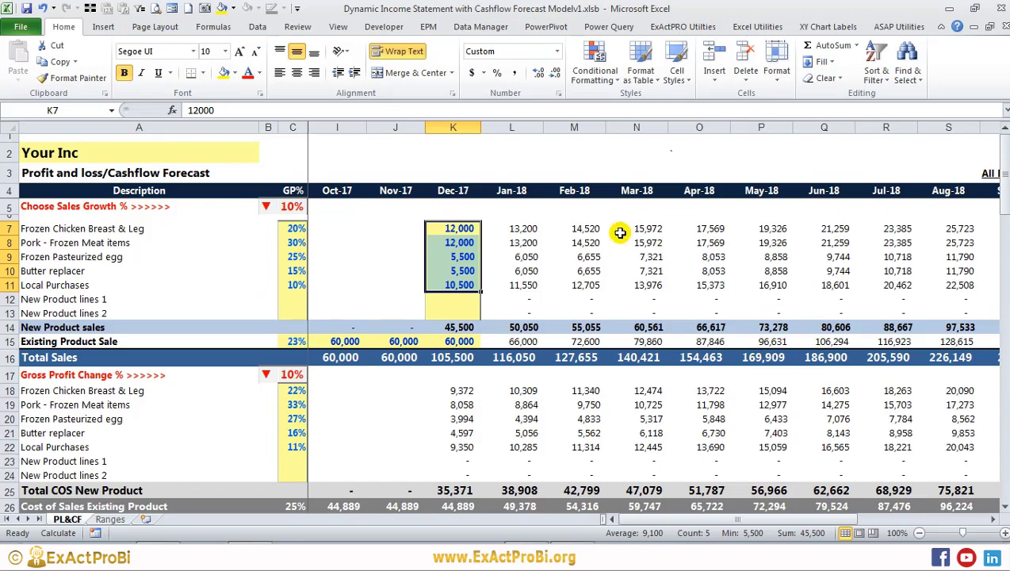
# - Check the Total Sales row and the Dec-17 total sales formula
pyautogui.scroll(-2, 363, 262)
pyautogui.click(10, 278)
pyautogui.scroll(1, 181, 276)
pyautogui.click(460, 325)
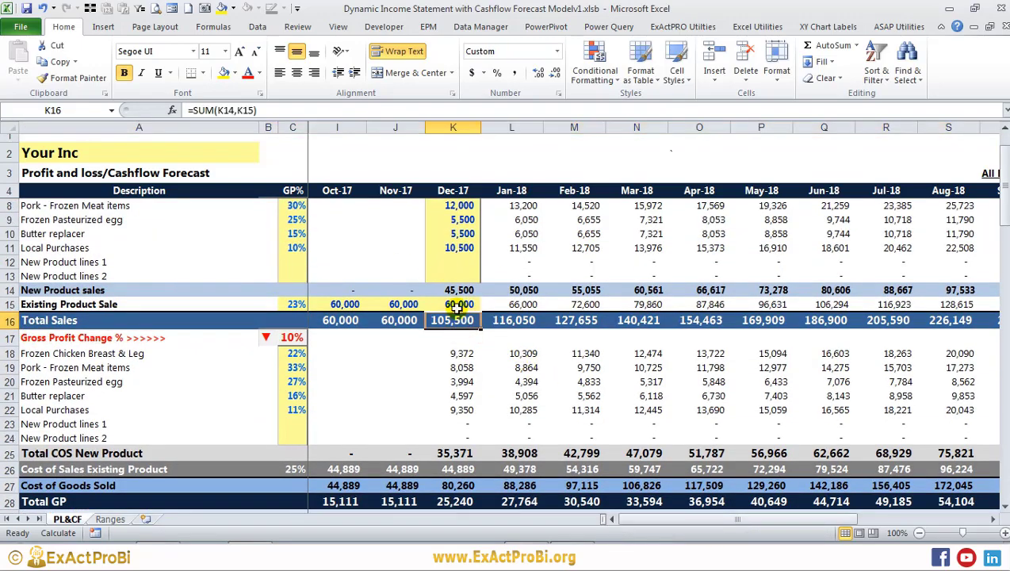
pyautogui.scroll(-2, 86, 241)
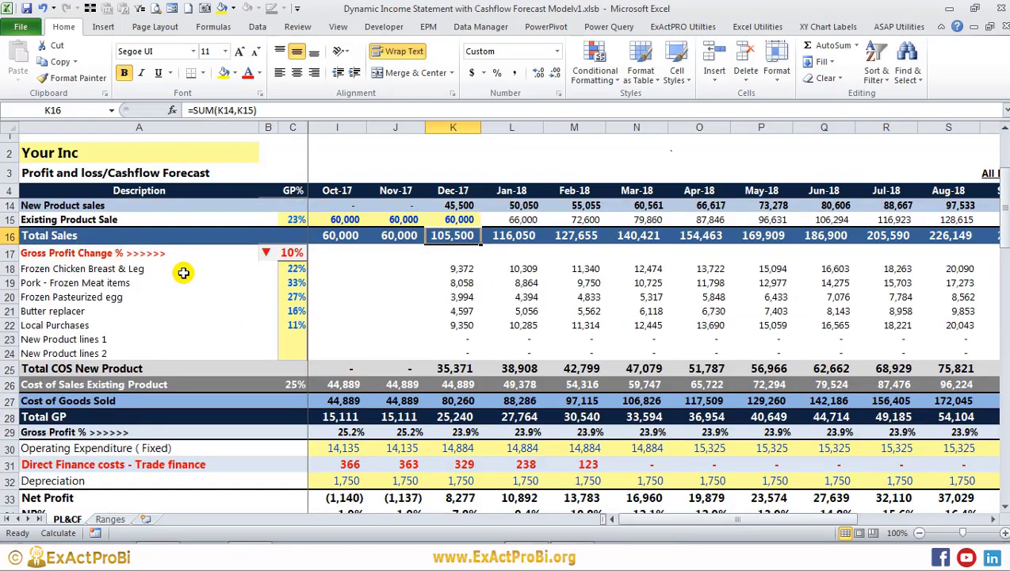
# - Test Gross Profit Change at 0%, then restore it to 10%
pyautogui.click(286, 252)
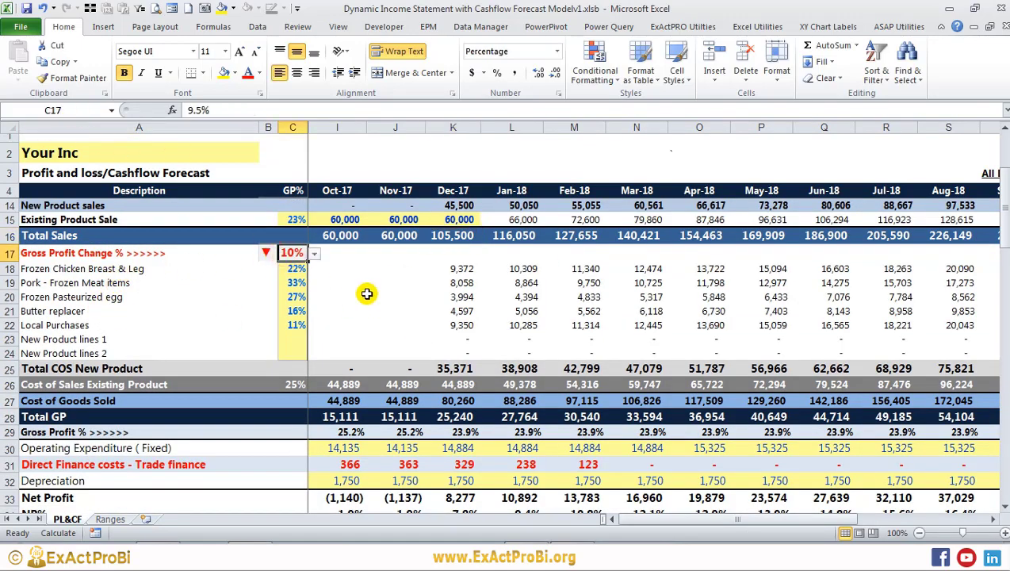
pyautogui.scroll(2, 326, 282)
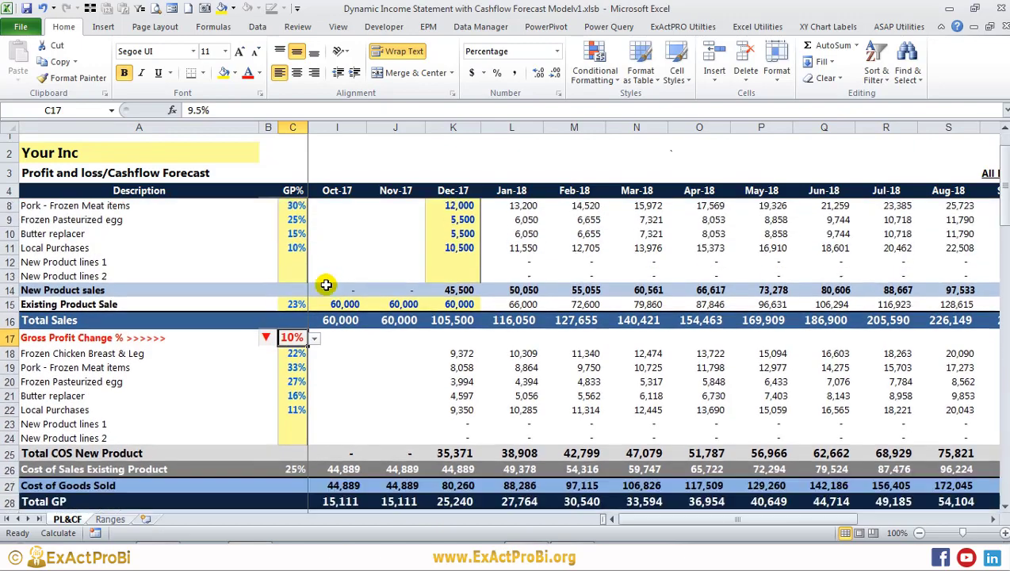
pyautogui.scroll(1, 326, 284)
pyautogui.moveTo(299, 231); pyautogui.dragTo(301, 286)
pyautogui.click(294, 380)
pyautogui.scroll(6, 314, 390)
pyautogui.click(292, 398)
pyautogui.click(314, 375)
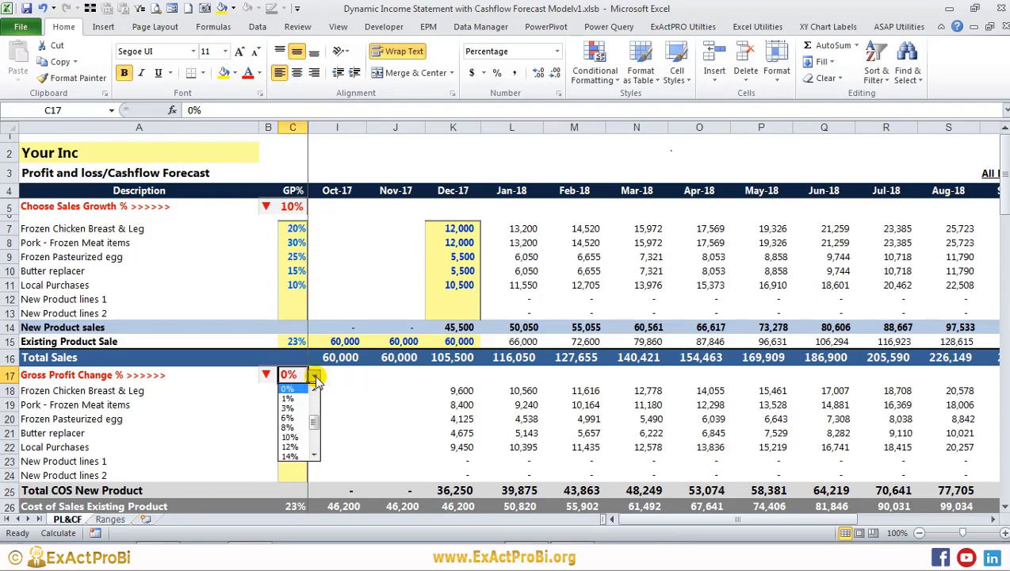
pyautogui.click(291, 437)
# - Inspect product cost percentages and the monthly frozen chicken cost figures in row 18
pyautogui.moveTo(292, 390); pyautogui.dragTo(293, 446)
pyautogui.moveTo(292, 229); pyautogui.dragTo(292, 285)
pyautogui.click(290, 391)
pyautogui.moveTo(290, 391); pyautogui.dragTo(292, 446)
pyautogui.click(443, 390)
pyautogui.click(590, 390)
pyautogui.click(650, 390)
pyautogui.click(721, 392)
pyautogui.click(765, 390)
pyautogui.click(829, 390)
pyautogui.moveTo(460, 391)
pyautogui.mouseDown()
pyautogui.moveTo(460, 435)
pyautogui.moveTo(638, 443)
pyautogui.mouseUp()
pyautogui.click(456, 390)
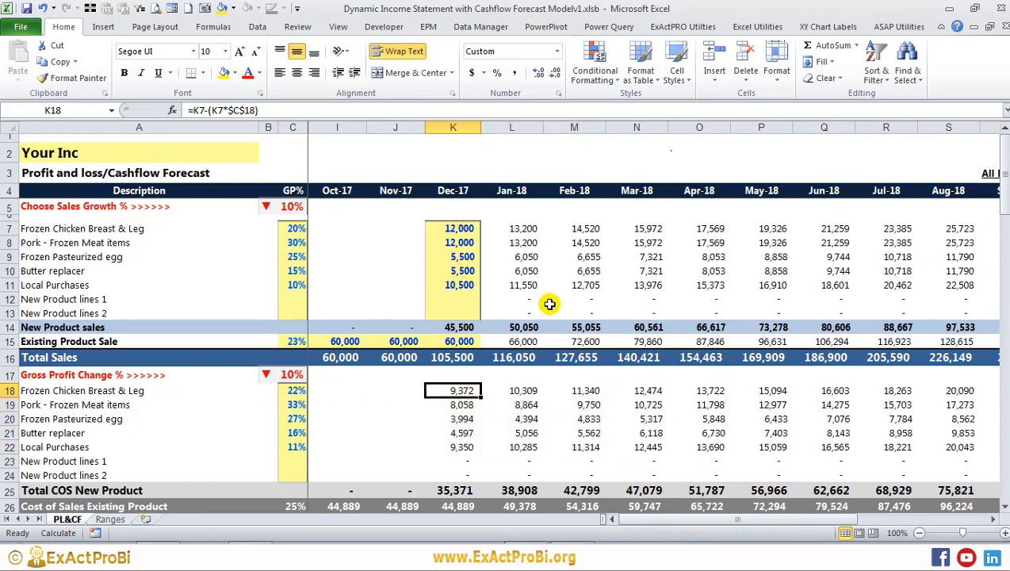
# - Check the December Total COS New Product formula plus the Cost of Goods Sold and Total GP rows
pyautogui.scroll(-1, 458, 421)
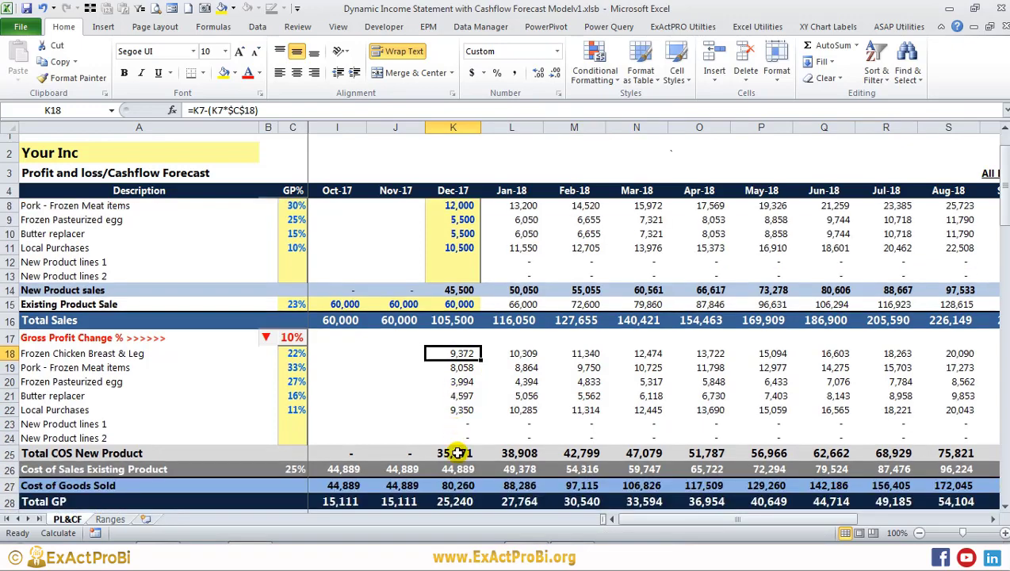
pyautogui.click(458, 453)
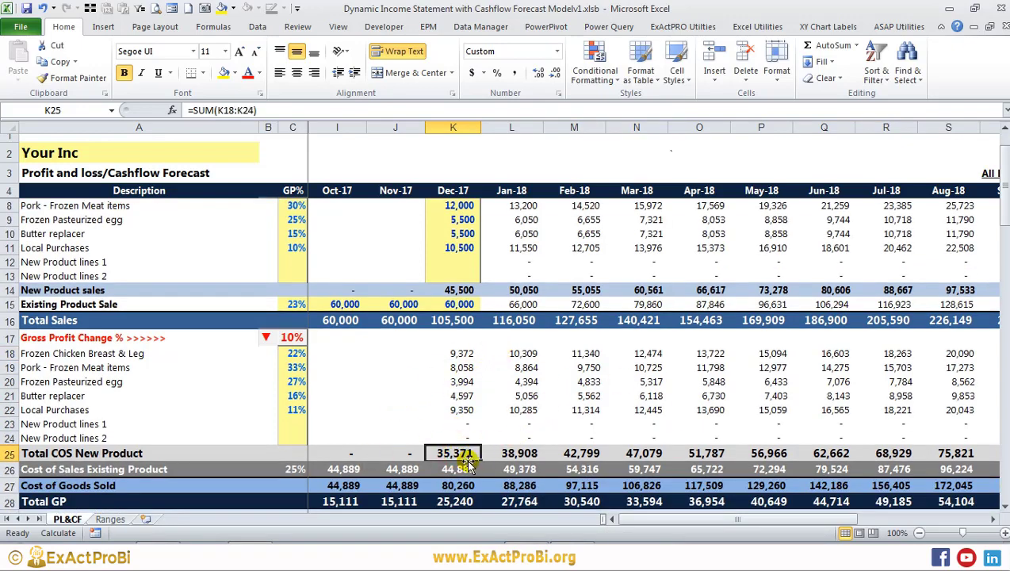
pyautogui.scroll(-1, 441, 463)
pyautogui.click(8, 442)
pyautogui.scroll(-1, 651, 378)
pyautogui.scroll(-2, 651, 378)
pyautogui.click(10, 326)
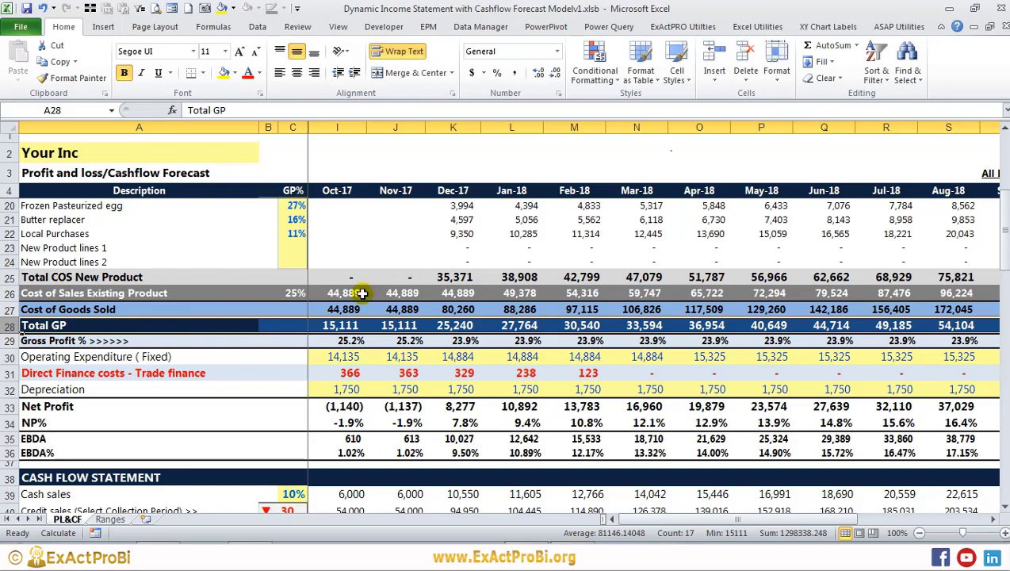
pyautogui.scroll(4, 343, 309)
pyautogui.scroll(1, 343, 309)
pyautogui.scroll(-4, 343, 317)
pyautogui.scroll(-2, 343, 331)
# - Inspect October depreciation, the Gross Profit % formula and monthly operating expenditure values
pyautogui.click(344, 347)
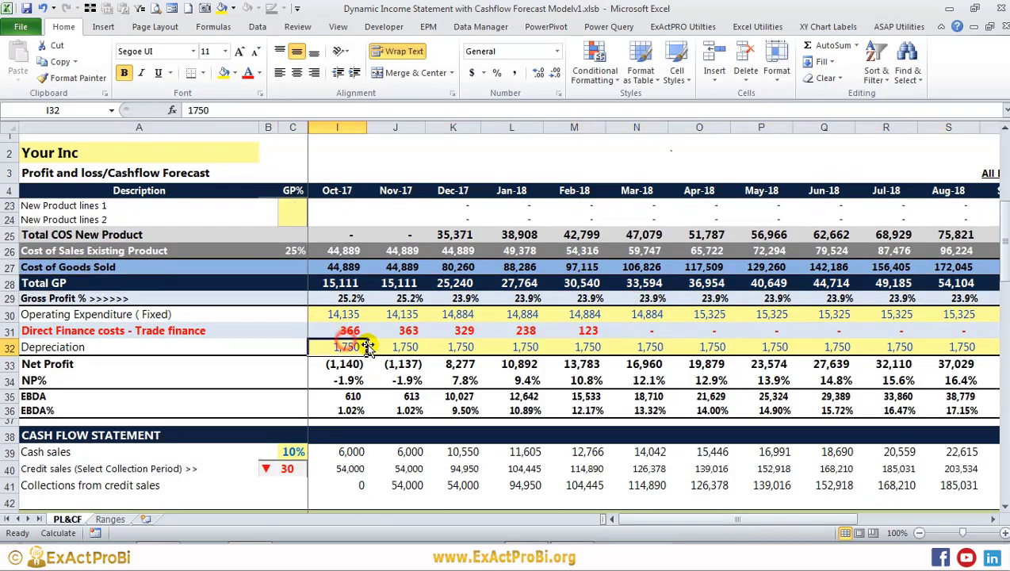
pyautogui.click(119, 298)
pyautogui.click(319, 302)
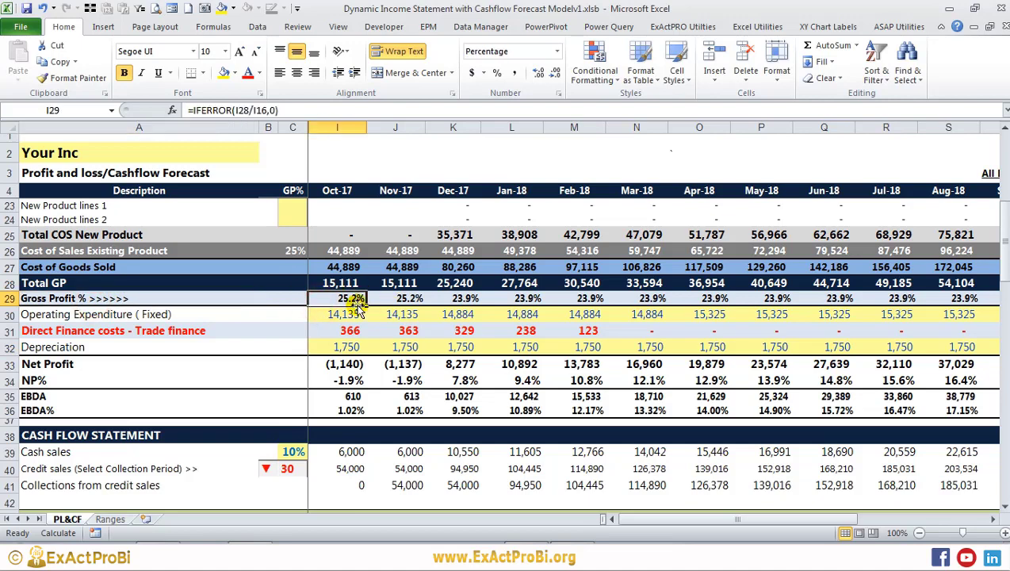
pyautogui.click(68, 314)
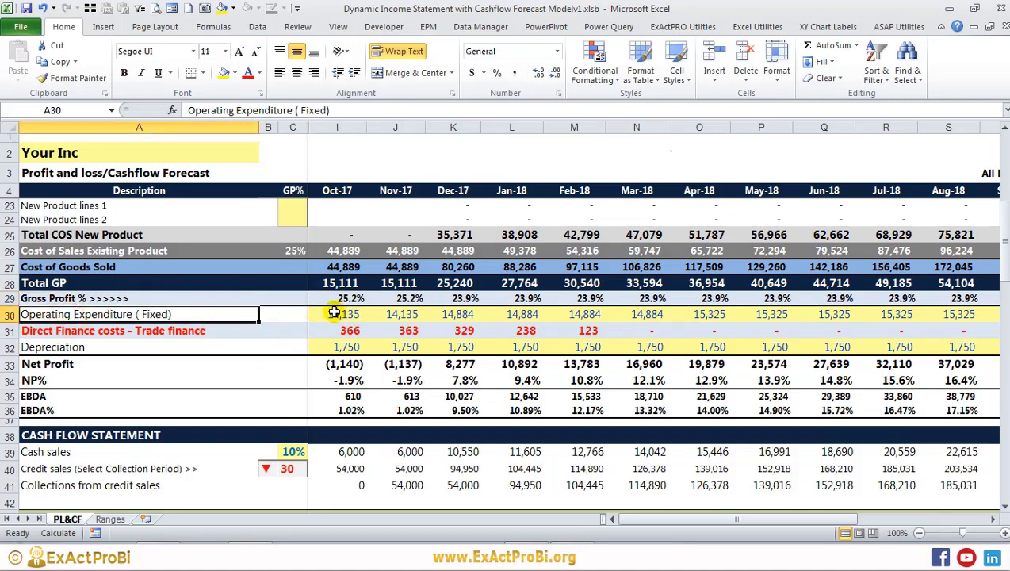
pyautogui.moveTo(342, 315); pyautogui.dragTo(931, 315)
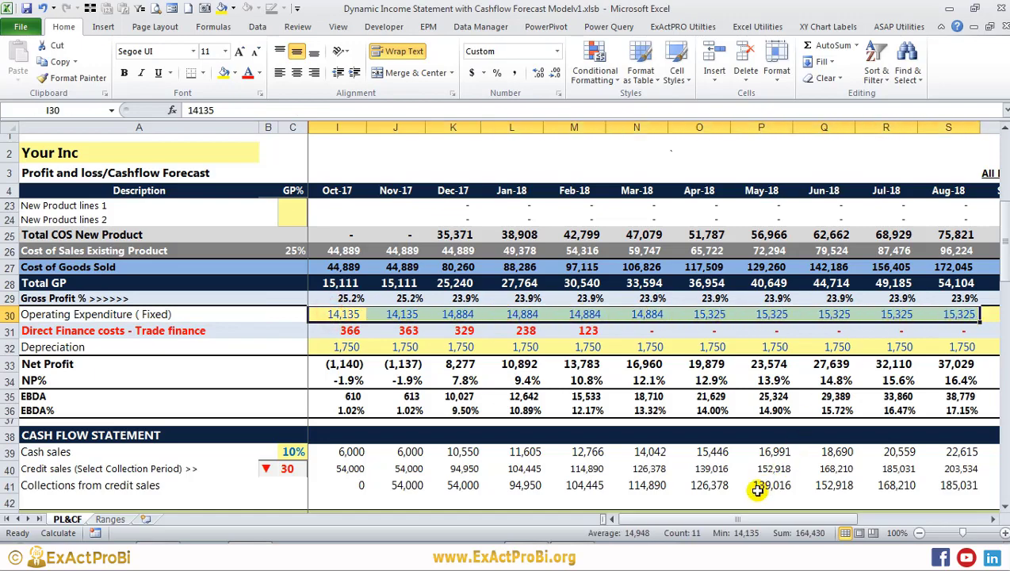
pyautogui.moveTo(729, 519)
pyautogui.mouseDown()
pyautogui.moveTo(753, 519)
pyautogui.moveTo(733, 519)
pyautogui.mouseUp()
pyautogui.click(511, 315)
pyautogui.click(574, 315)
pyautogui.click(637, 315)
pyautogui.click(699, 315)
pyautogui.click(766, 315)
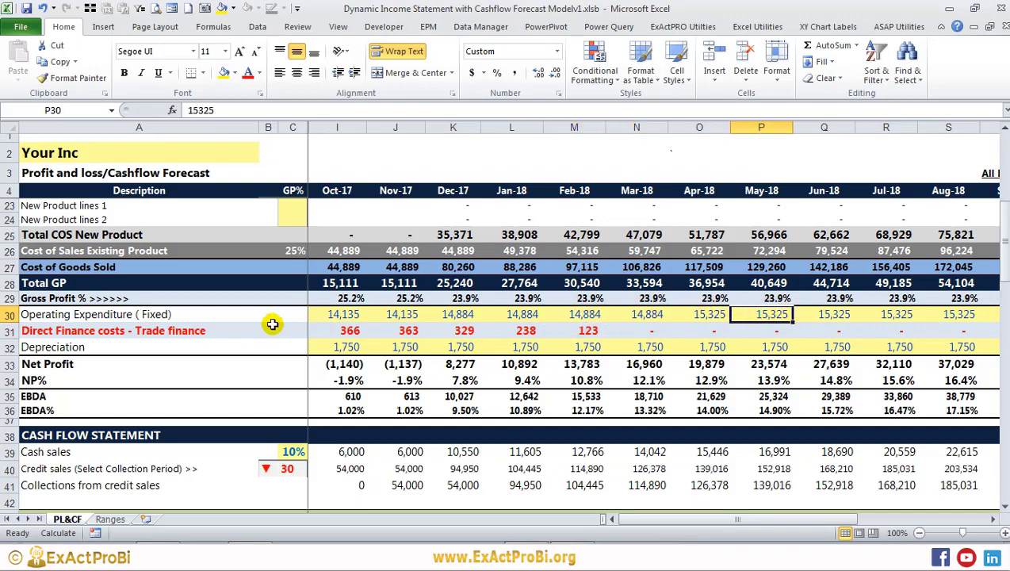
# - Inspect the October trade finance cost, monthly depreciation and Net Profit formula
pyautogui.moveTo(611, 329)
pyautogui.mouseDown()
pyautogui.moveTo(330, 329)
pyautogui.moveTo(619, 336)
pyautogui.moveTo(553, 325)
pyautogui.mouseUp()
pyautogui.click(329, 330)
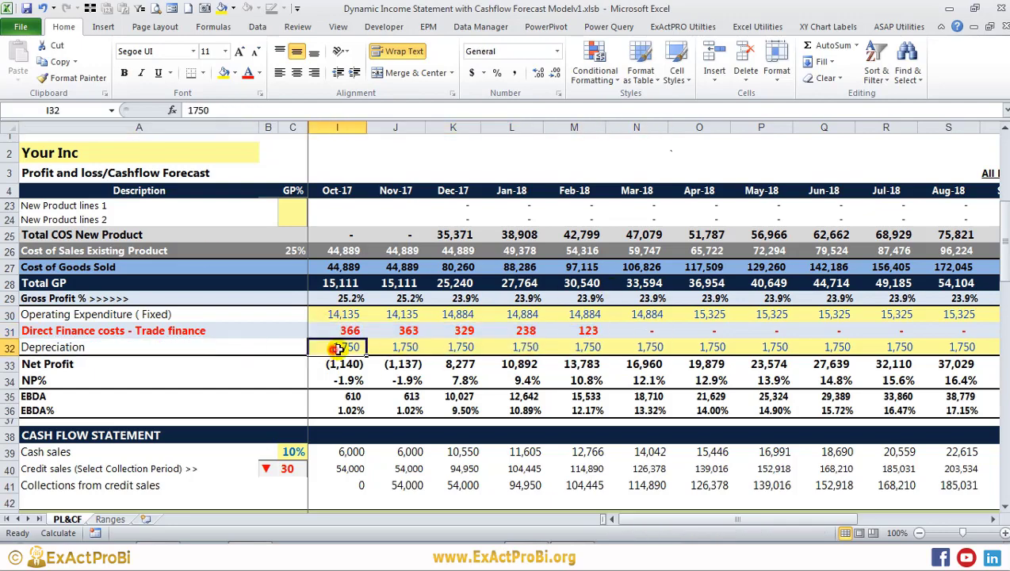
pyautogui.moveTo(349, 347); pyautogui.dragTo(773, 347)
pyautogui.click(321, 364)
pyautogui.scroll(-1, 256, 355)
pyautogui.scroll(1, 355, 347)
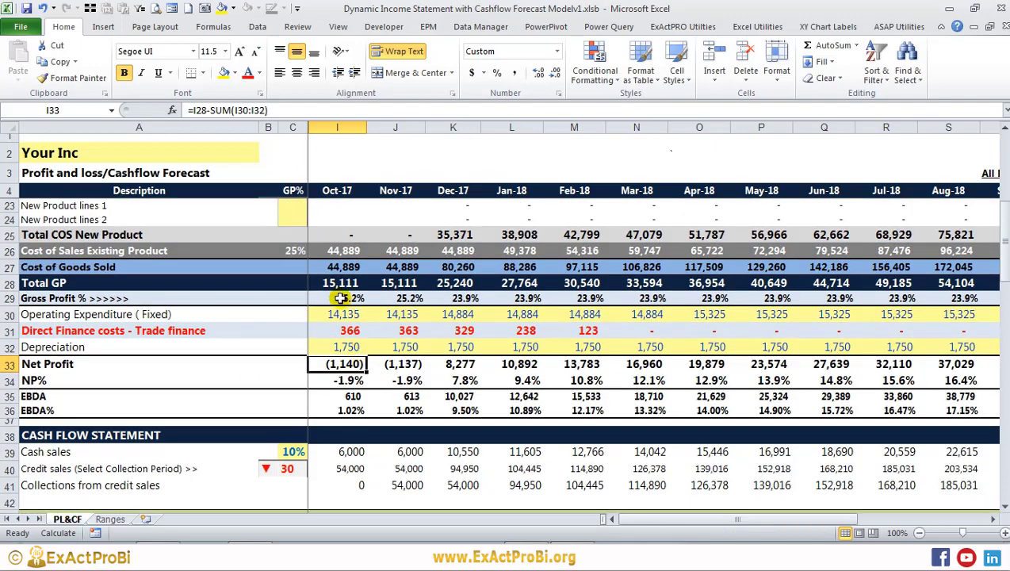
# - Inspect the October NP%, EBDA and EBDA% formulas
pyautogui.click(349, 381)
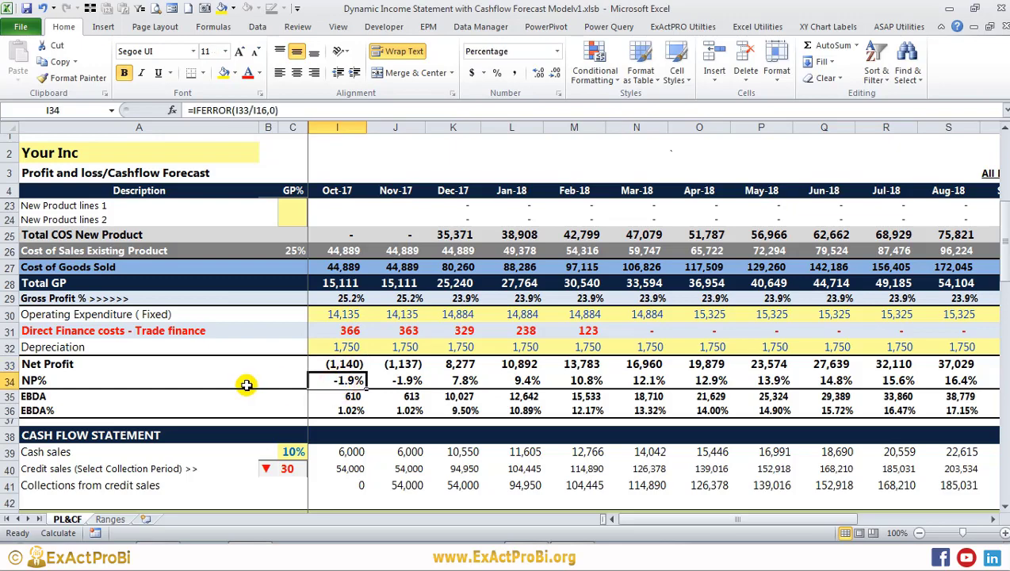
pyautogui.scroll(-1, 385, 386)
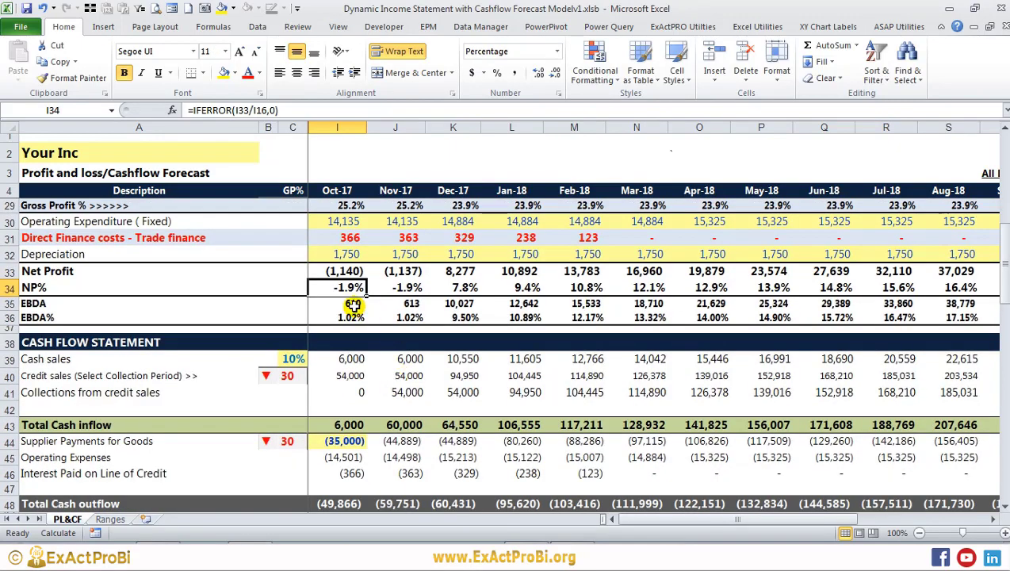
pyautogui.click(328, 304)
pyautogui.scroll(1, 393, 303)
pyautogui.click(349, 319)
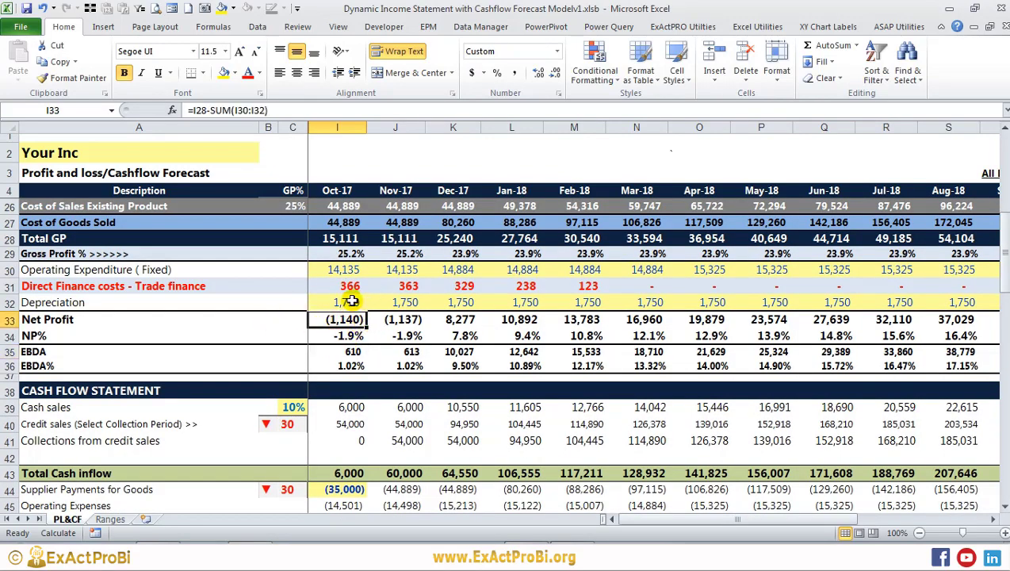
pyautogui.click(353, 365)
pyautogui.scroll(-1, 389, 361)
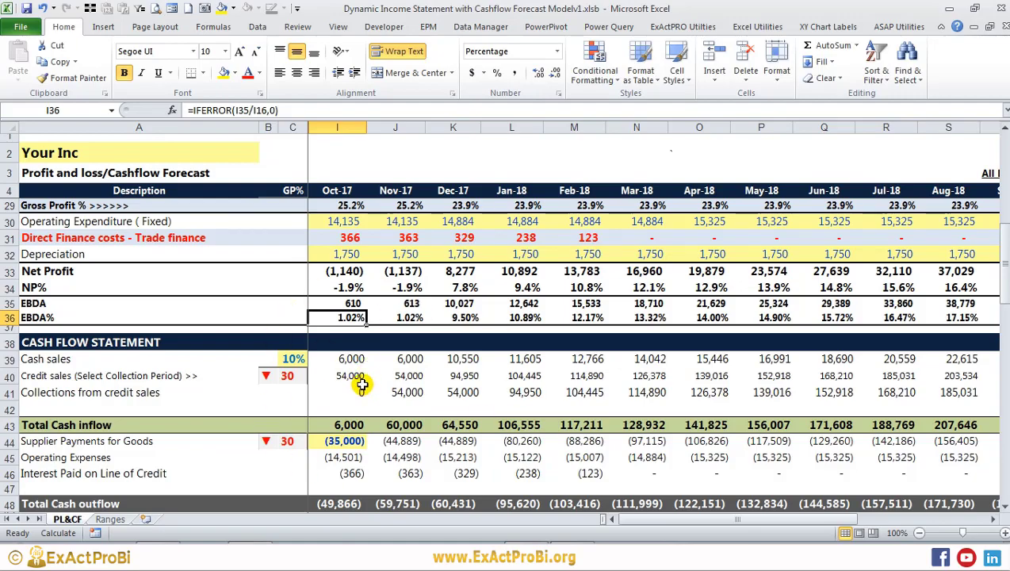
pyautogui.scroll(-1, 361, 384)
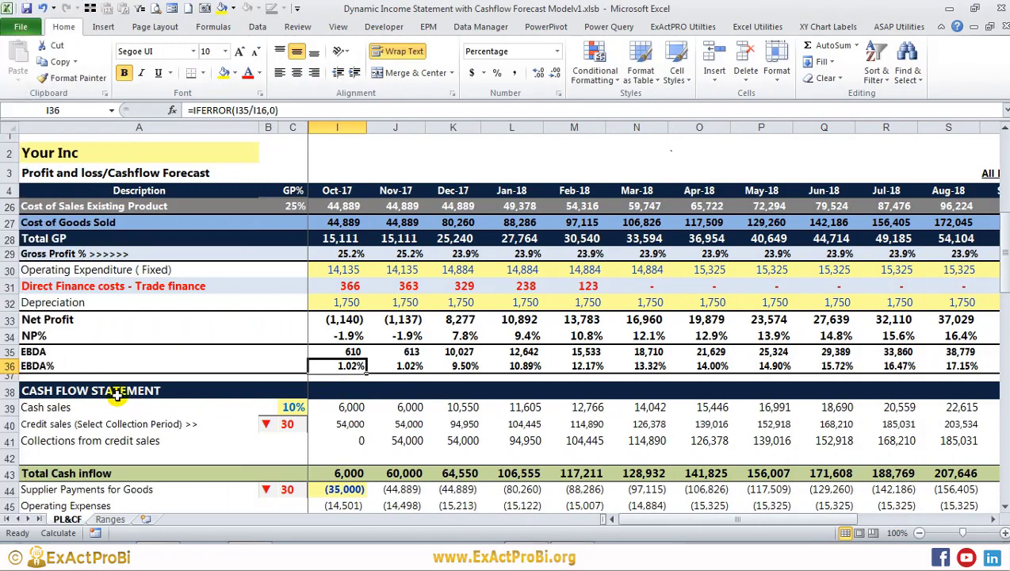
# - Move to the cash flow statement and inspect the Nov collections and October cash sales formulas
pyautogui.click(87, 388)
pyautogui.scroll(-1, 63, 389)
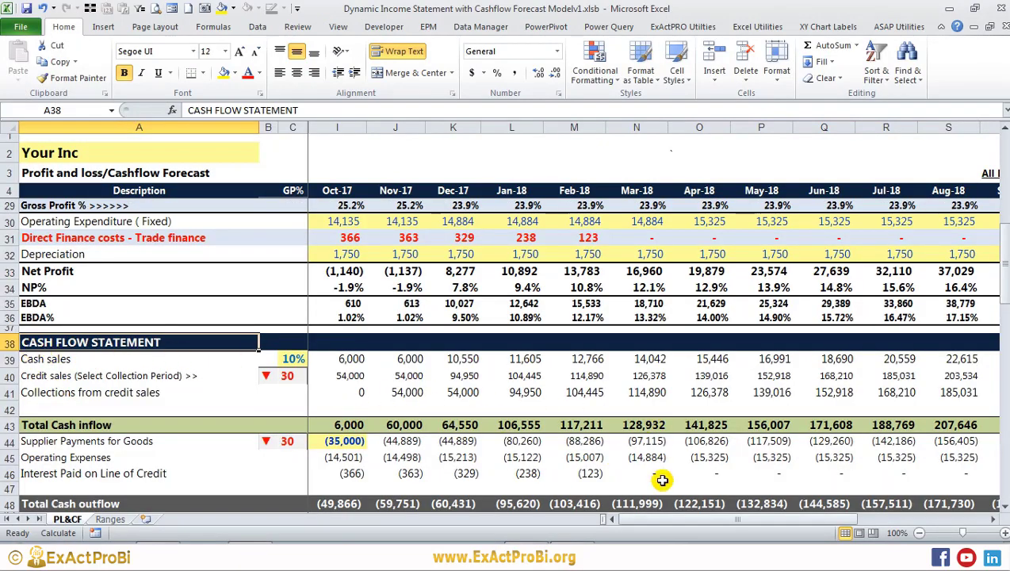
pyautogui.moveTo(654, 519)
pyautogui.mouseDown()
pyautogui.moveTo(772, 525)
pyautogui.moveTo(659, 523)
pyautogui.mouseUp()
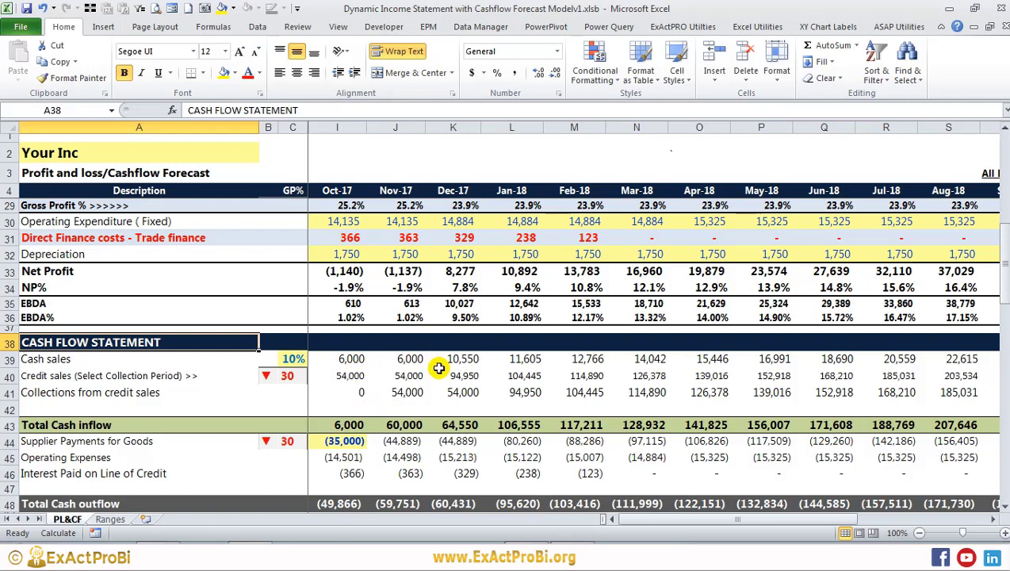
pyautogui.click(415, 390)
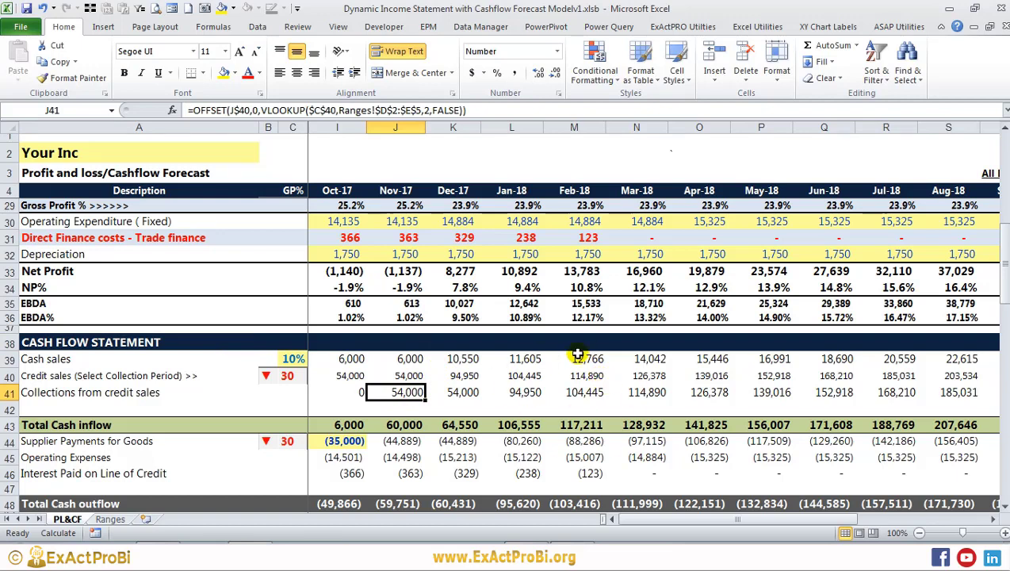
pyautogui.click(293, 358)
pyautogui.click(351, 361)
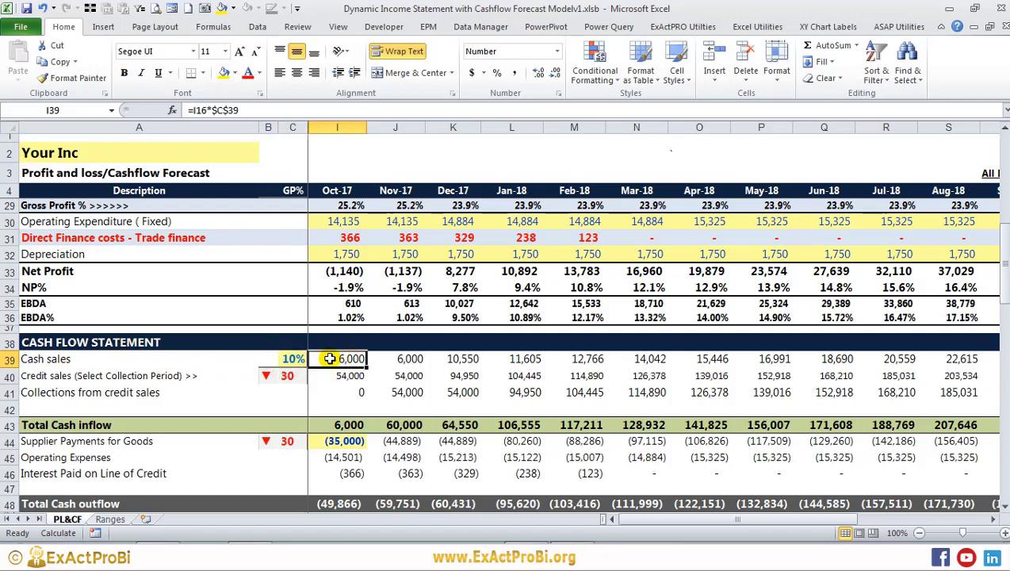
pyautogui.click(291, 358)
# - Check October Total Sales and set the cash sales share to 15%
pyautogui.scroll(5, 291, 358)
pyautogui.click(333, 236)
pyautogui.click(9, 235)
pyautogui.scroll(-3, 417, 350)
pyautogui.scroll(-3, 420, 380)
pyautogui.click(292, 311)
pyautogui.scroll(2, 395, 357)
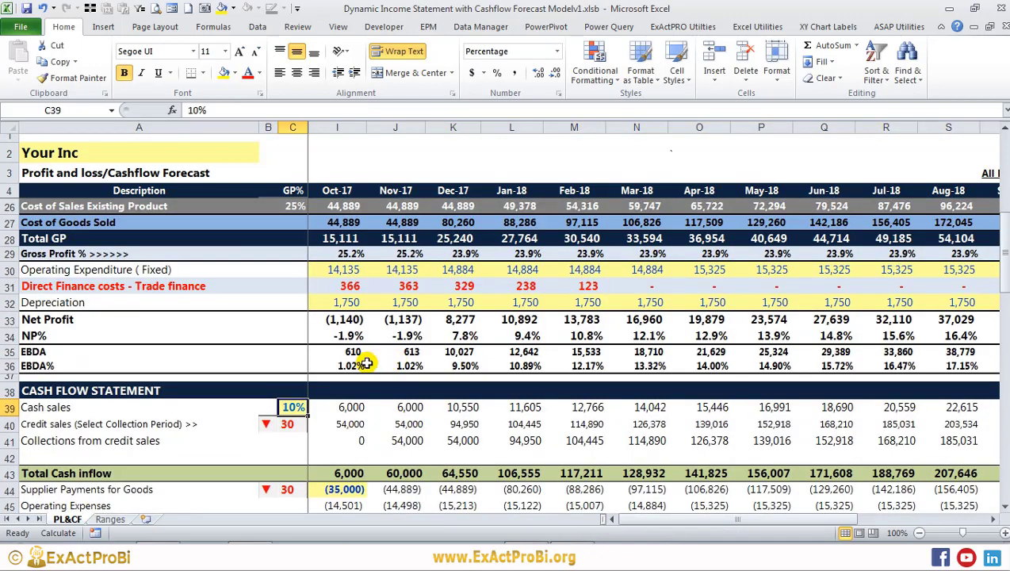
pyautogui.write('15')
pyautogui.press('Return')
# - Compare recalculated October cash and credit sales, then restore the cash sales share to 10%
pyautogui.click(348, 405)
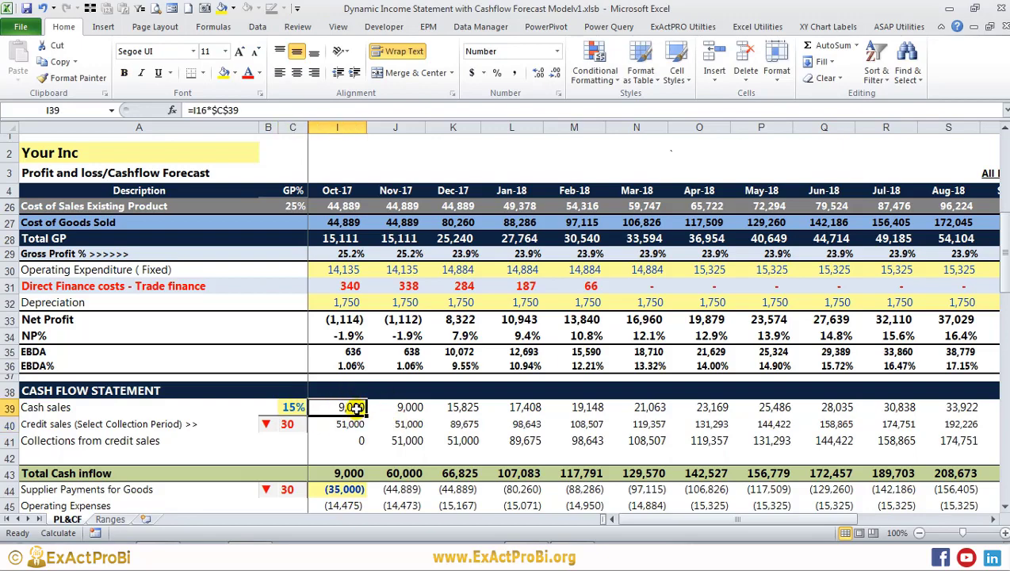
pyautogui.click(348, 425)
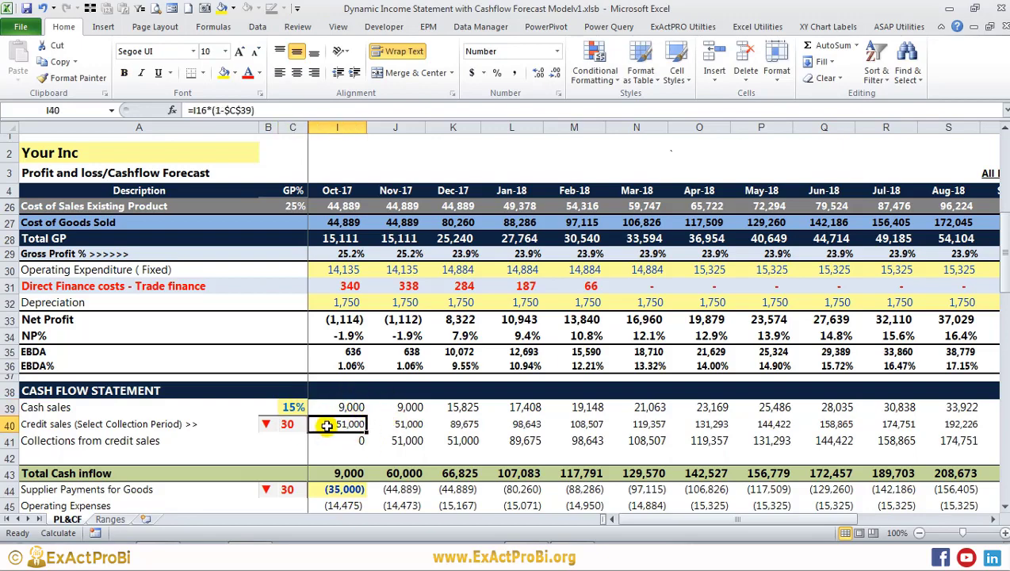
pyautogui.click(286, 408)
pyautogui.click(337, 424)
pyautogui.click(328, 407)
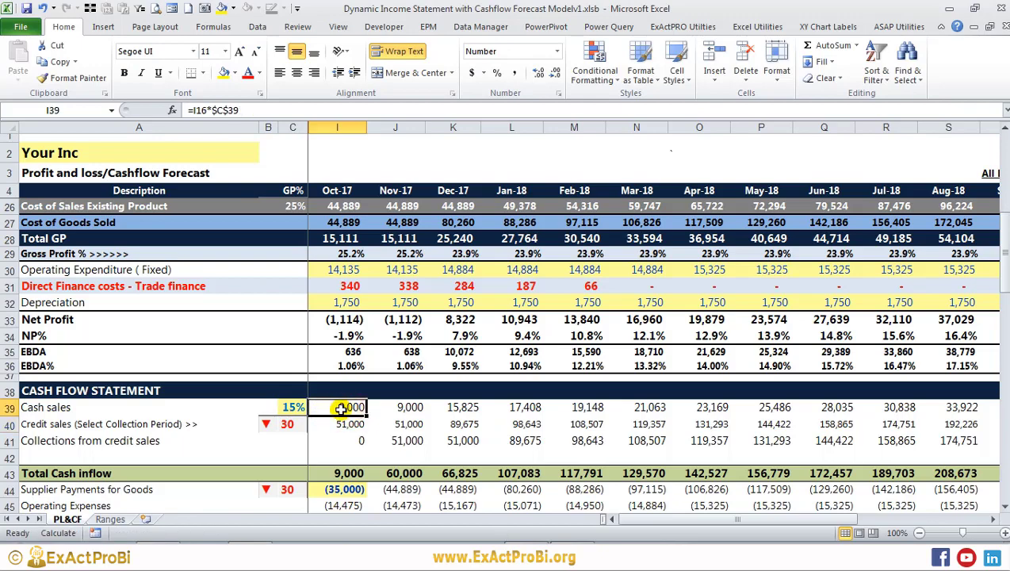
pyautogui.click(345, 425)
pyautogui.click(287, 407)
pyautogui.write('10')
pyautogui.press('Return')
# - Inspect the October credit sales, collections and cash sales formulas
pyautogui.click(363, 424)
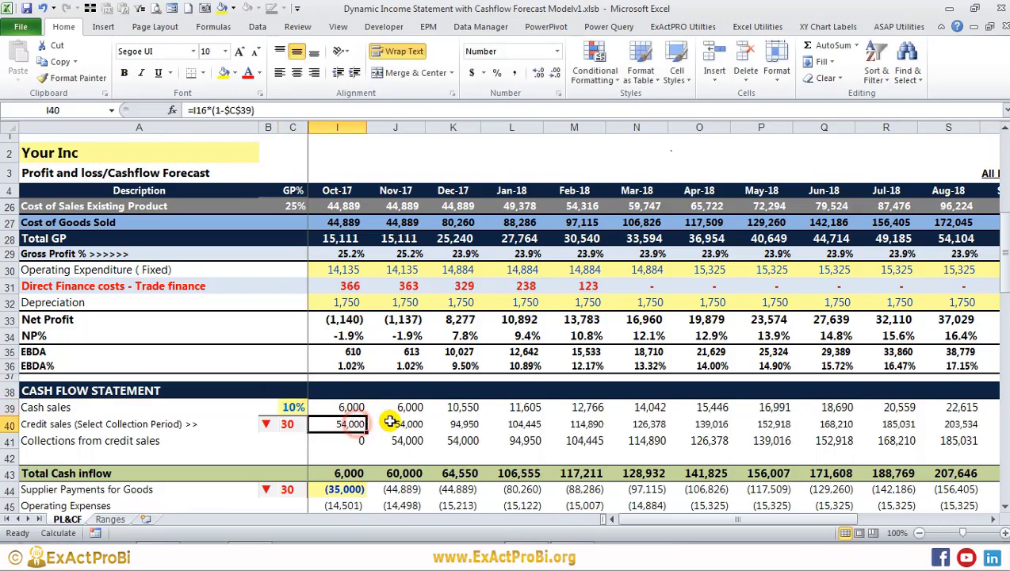
pyautogui.click(337, 457)
pyautogui.scroll(-1, 335, 443)
pyautogui.click(146, 392)
pyautogui.click(346, 393)
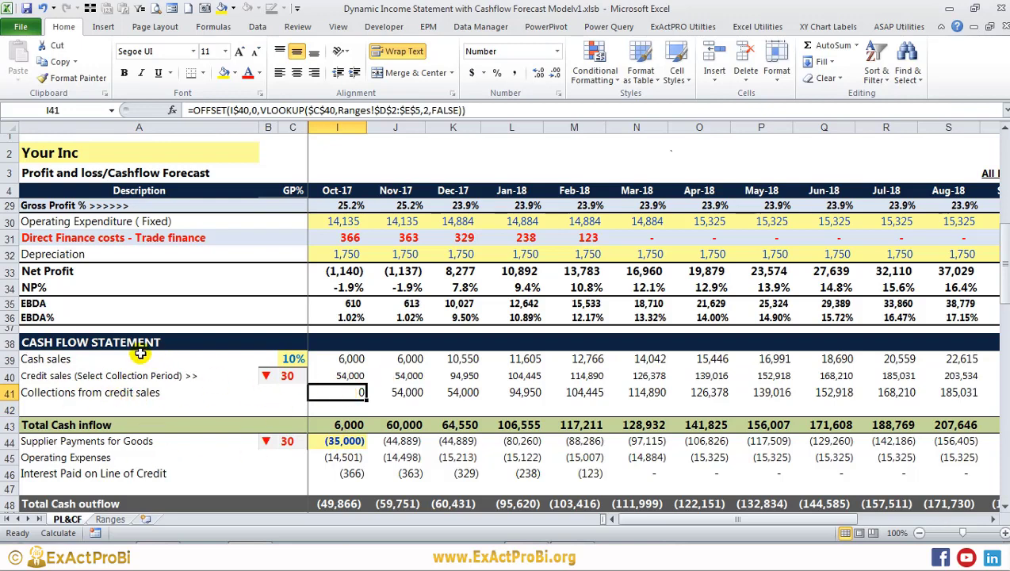
pyautogui.click(10, 360)
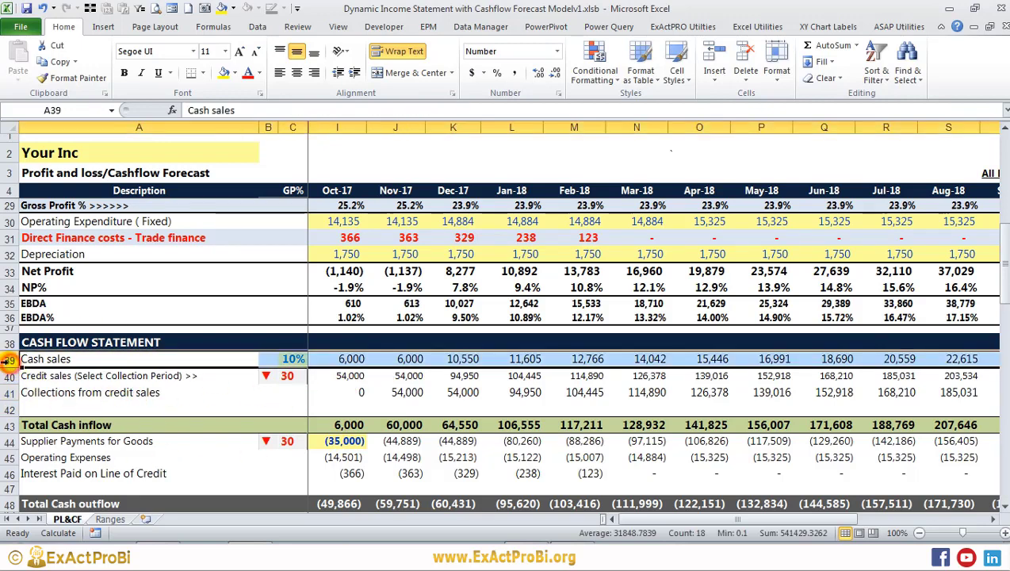
pyautogui.click(9, 425)
pyautogui.click(356, 360)
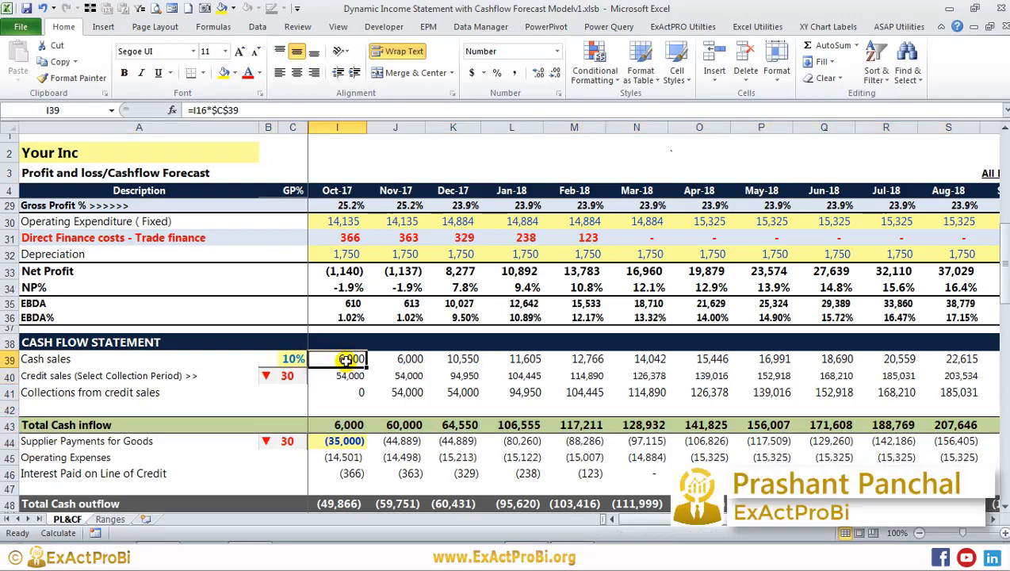
# - Inspect the October Total Cash inflow, credit sales and Nov-17 collections formulas
pyautogui.scroll(6, 340, 356)
pyautogui.scroll(2, 341, 356)
pyautogui.scroll(-6, 341, 373)
pyautogui.scroll(-2, 351, 374)
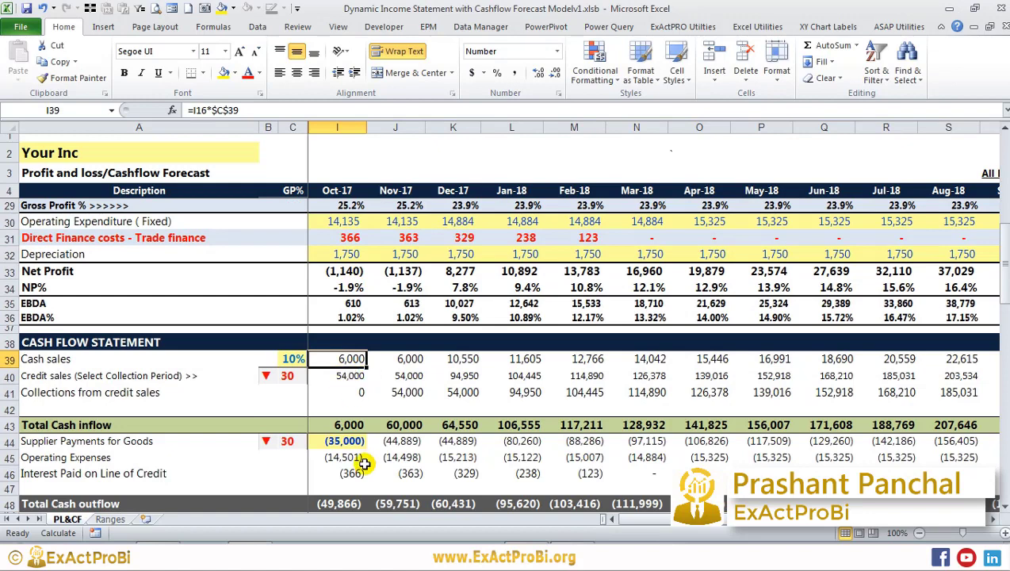
pyautogui.click(349, 425)
pyautogui.click(344, 376)
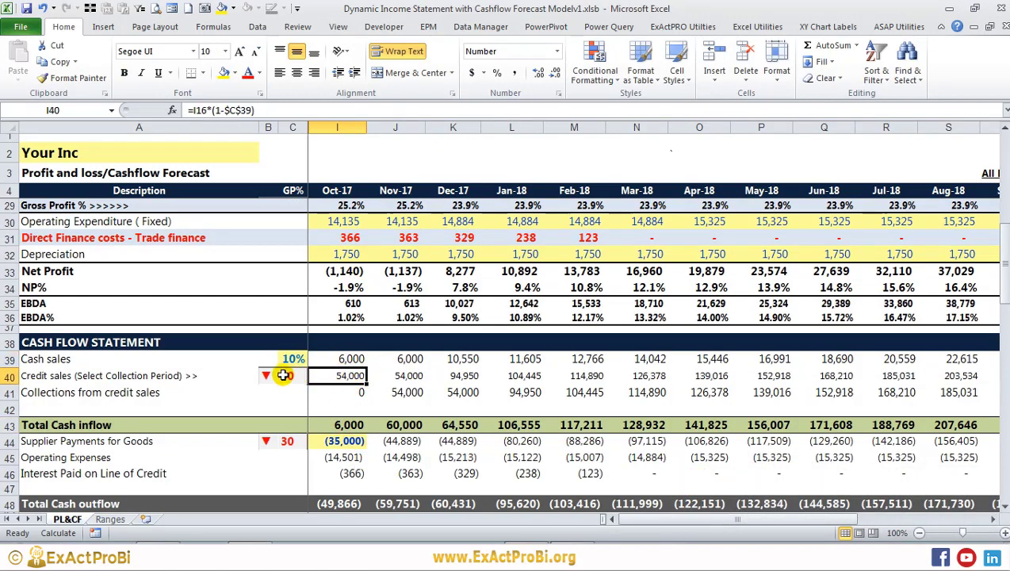
pyautogui.click(408, 392)
# - Test a 0-day credit collection period, then set it back to 30 days
pyautogui.click(287, 375)
pyautogui.click(314, 376)
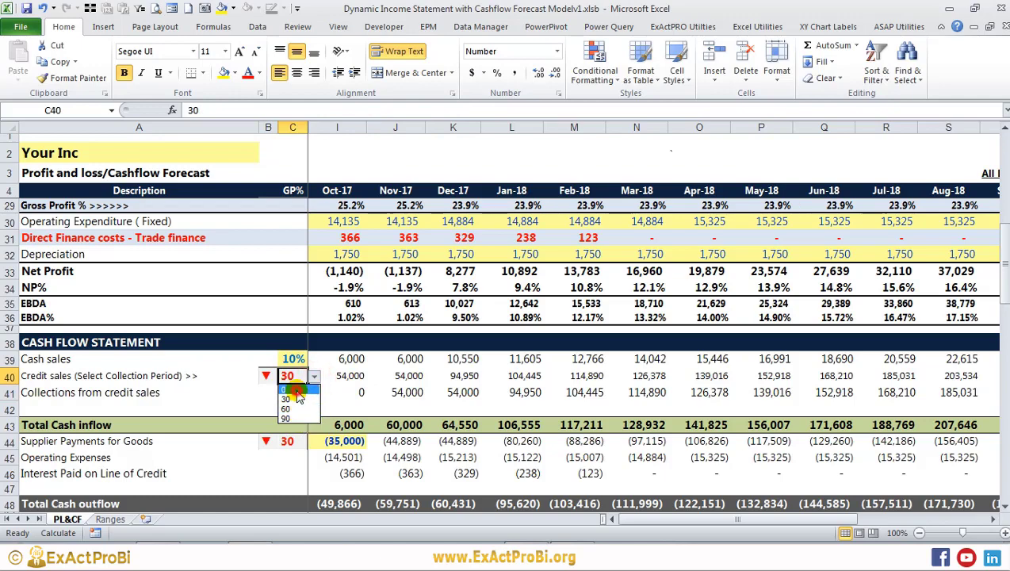
pyautogui.click(297, 390)
pyautogui.click(336, 375)
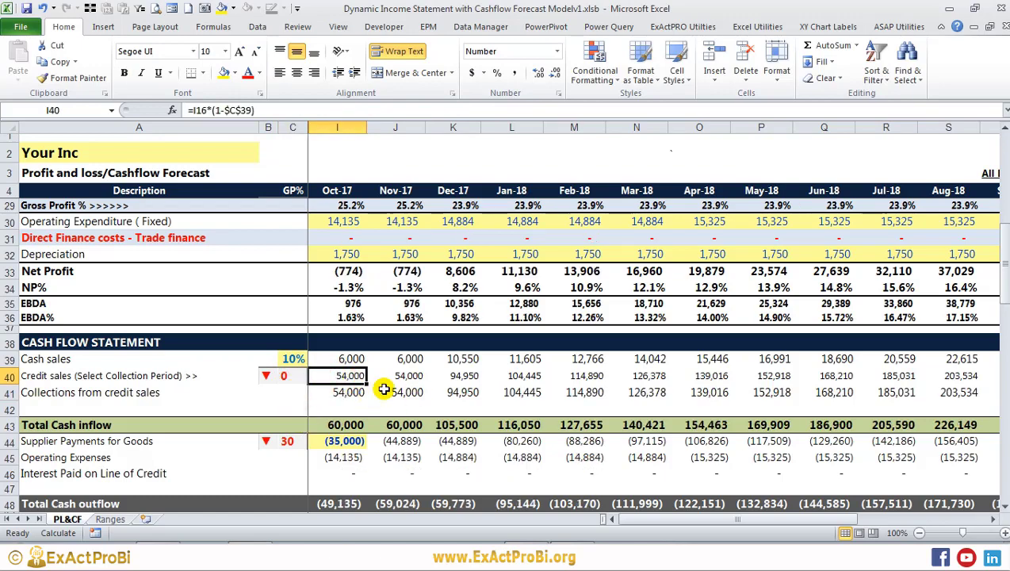
pyautogui.click(290, 376)
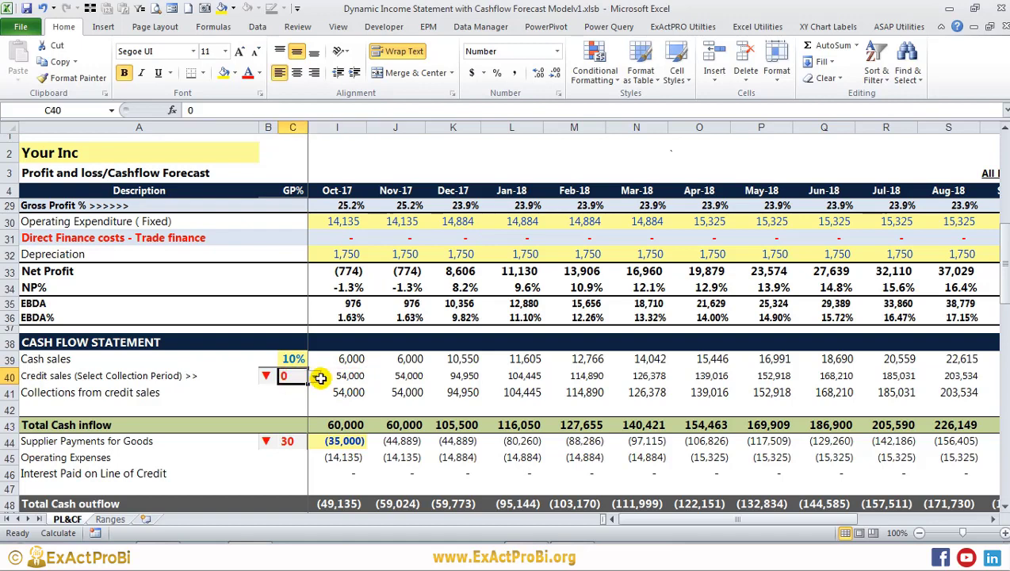
pyautogui.click(313, 378)
pyautogui.click(296, 399)
pyautogui.click(338, 375)
pyautogui.click(396, 393)
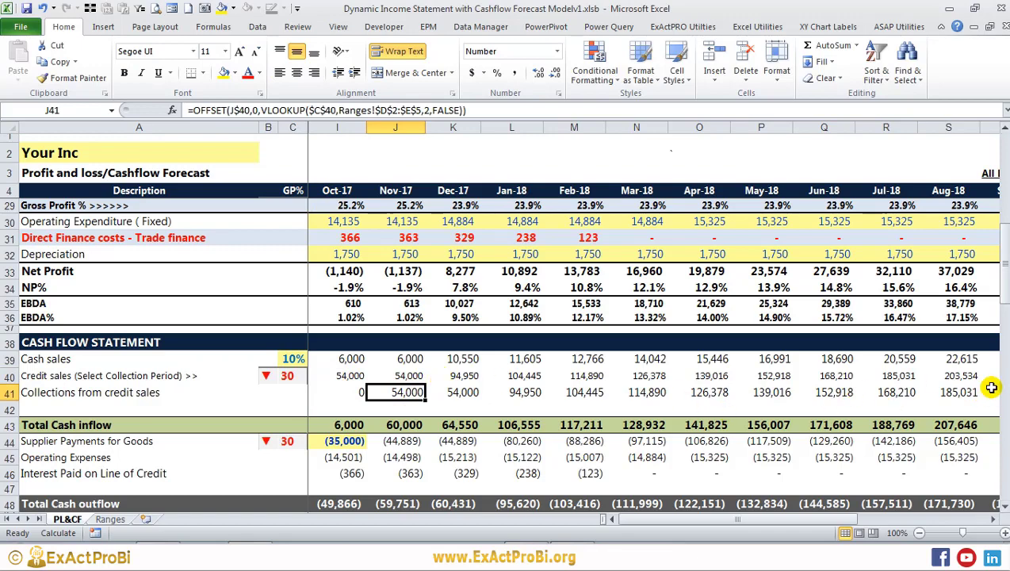
# - Try a 60-day credit collection period on Dec-17 collections, then restore 30 days
pyautogui.click(287, 377)
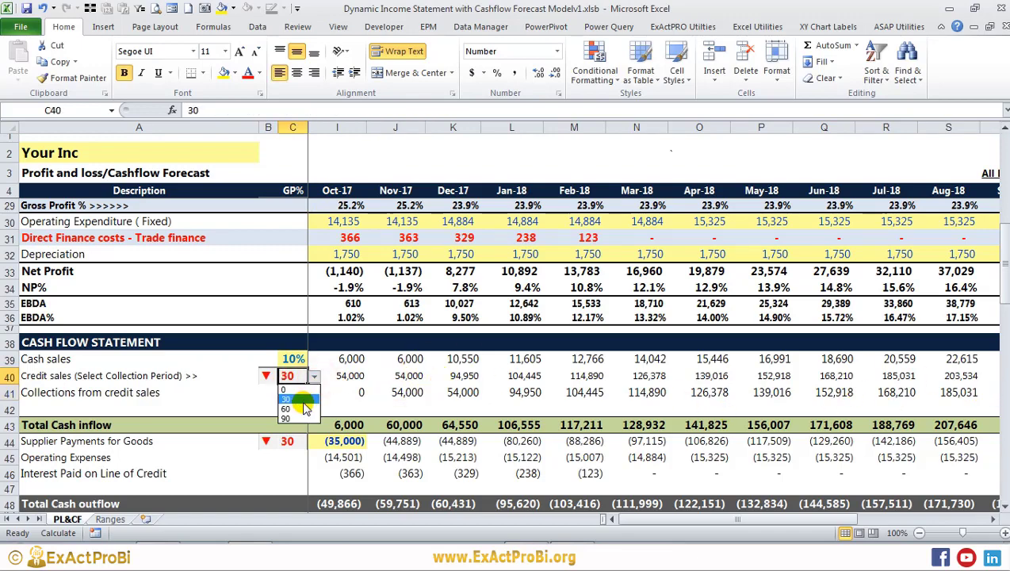
pyautogui.click(295, 411)
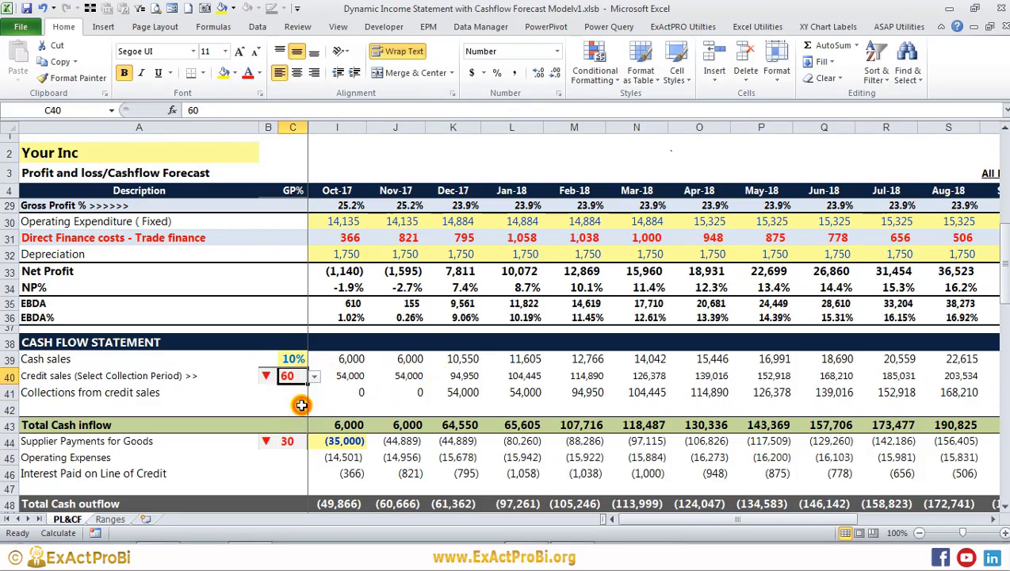
pyautogui.click(437, 393)
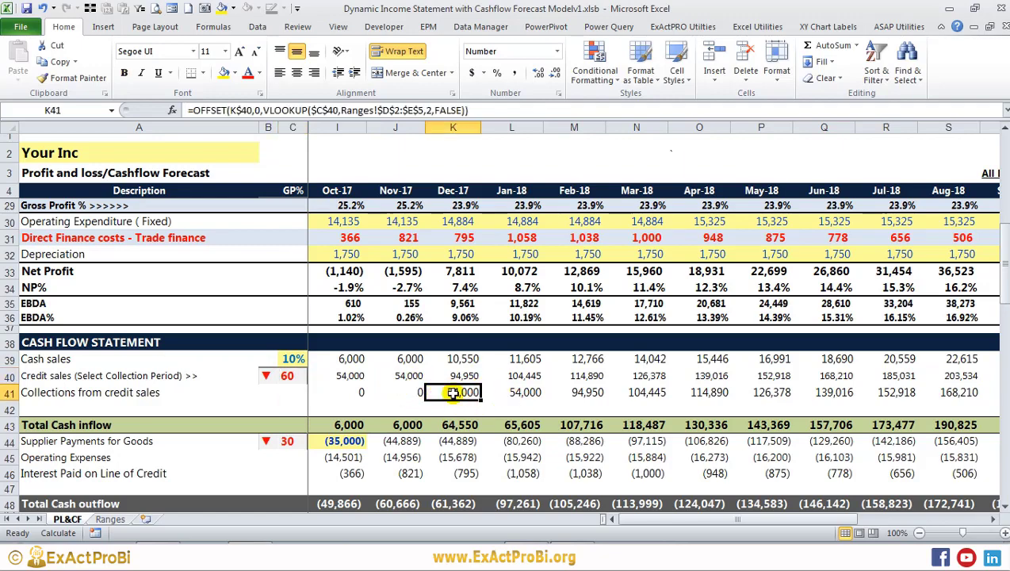
pyautogui.click(284, 375)
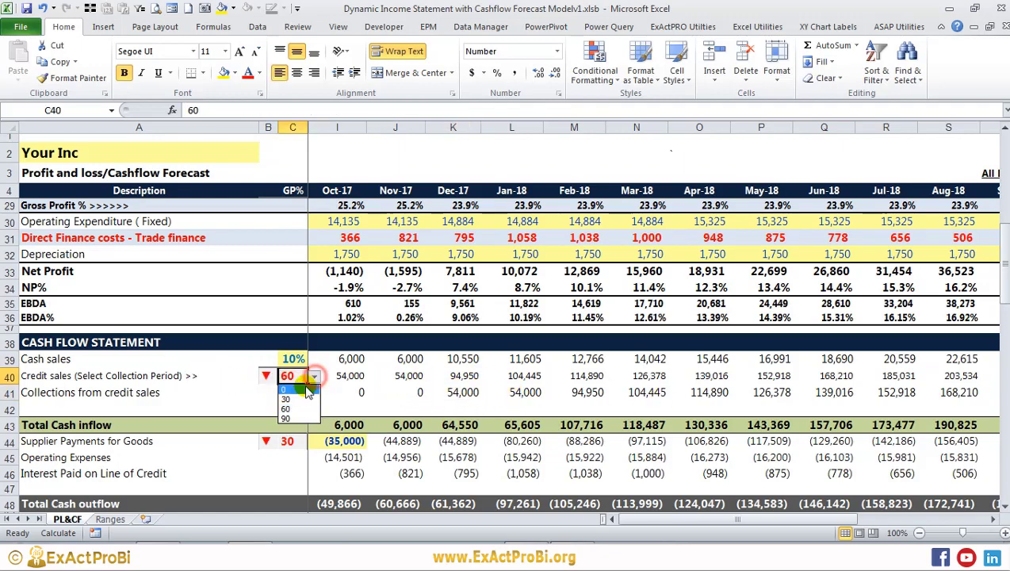
pyautogui.click(303, 398)
# - Inspect Oct-17 Total Cash inflow and supplier payments, keeping the payment period at 30 days
pyautogui.scroll(-1, 371, 405)
pyautogui.scroll(-1, 372, 405)
pyautogui.click(350, 331)
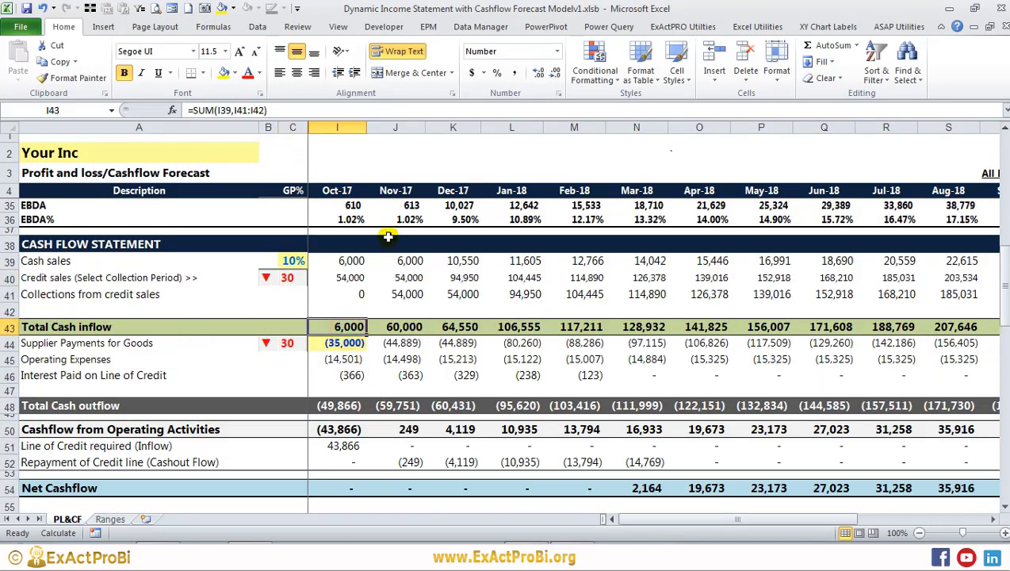
pyautogui.click(91, 341)
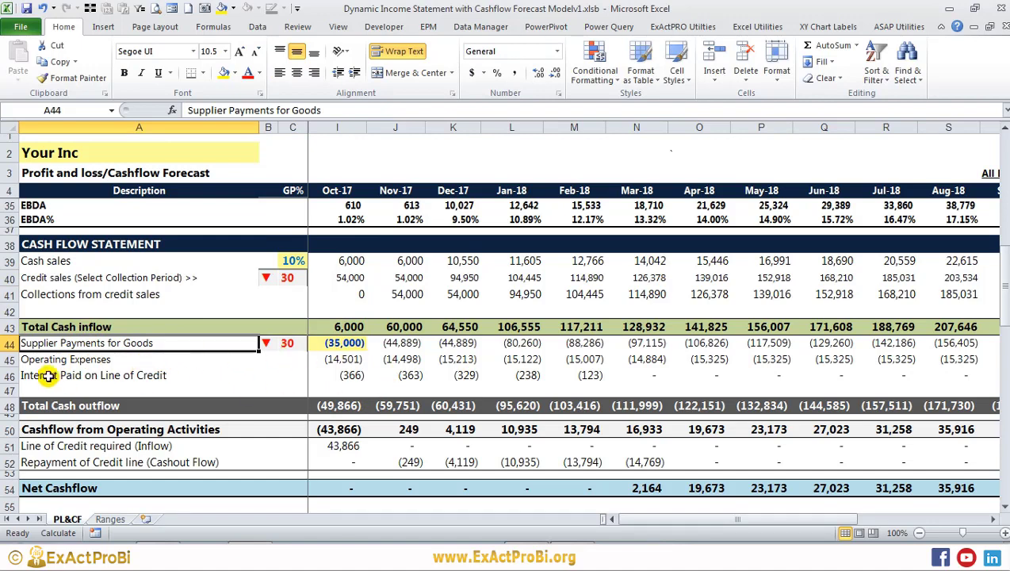
pyautogui.click(339, 342)
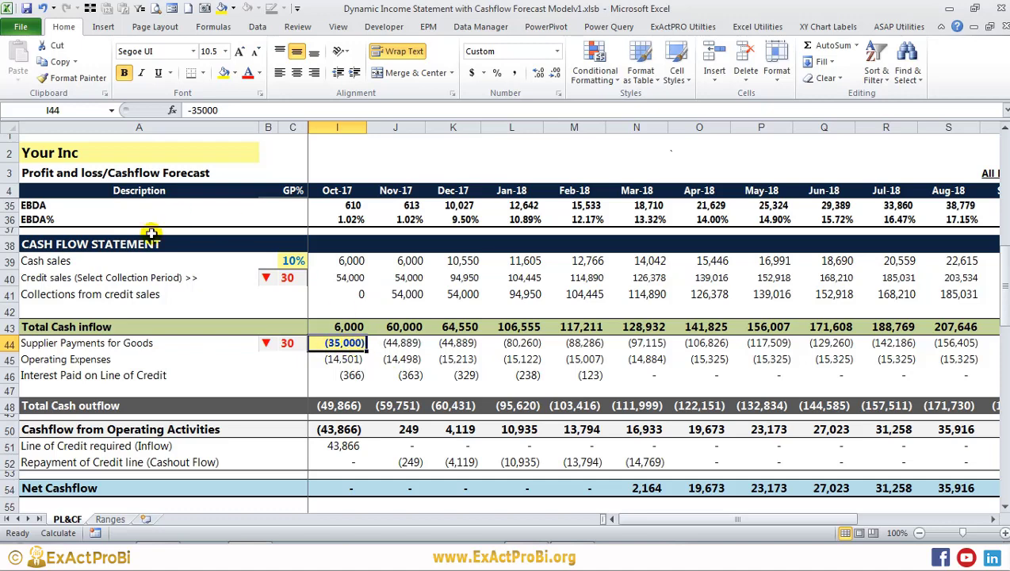
pyautogui.press('Right')
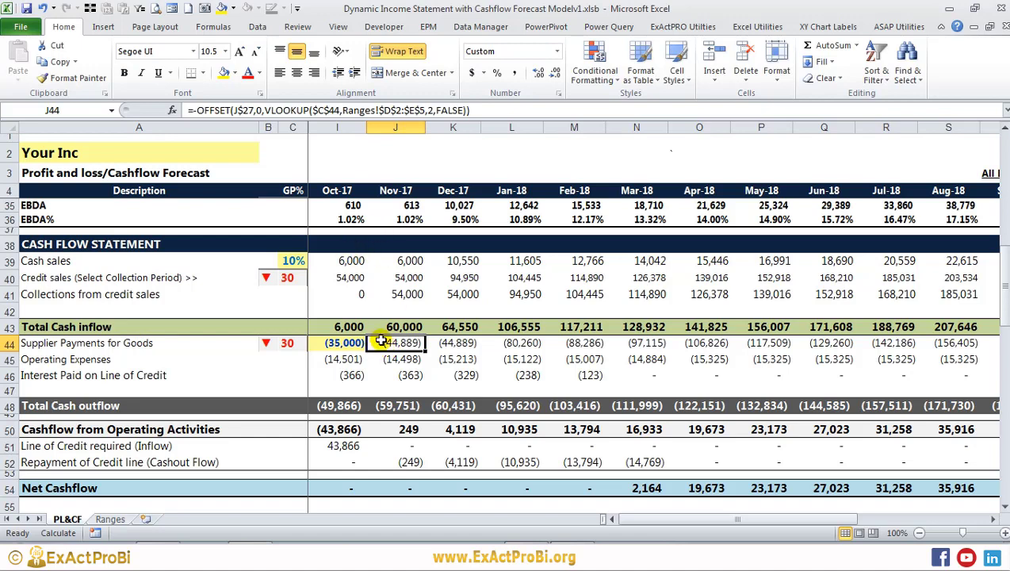
pyautogui.click(287, 342)
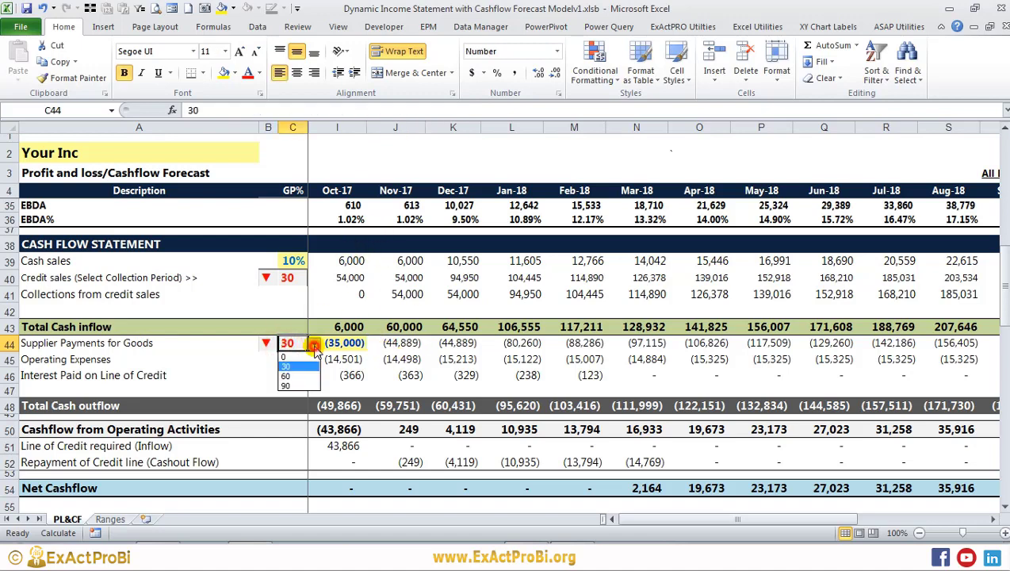
pyautogui.click(298, 367)
pyautogui.click(396, 343)
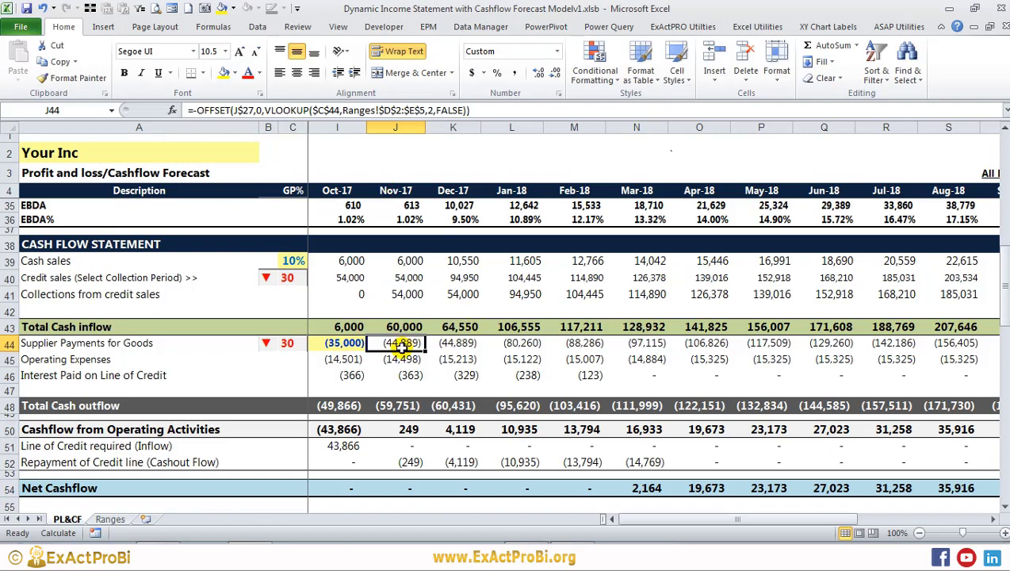
# - Change the supplier payment period to 60 days and check the Dec-17 supplier payment
pyautogui.click(495, 343)
pyautogui.click(289, 342)
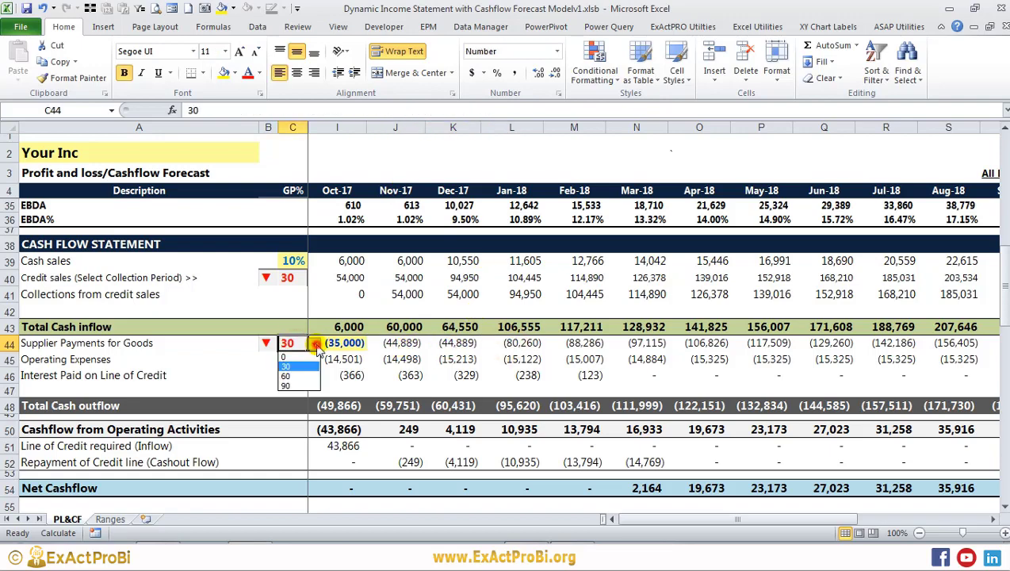
pyautogui.click(285, 376)
pyautogui.click(452, 342)
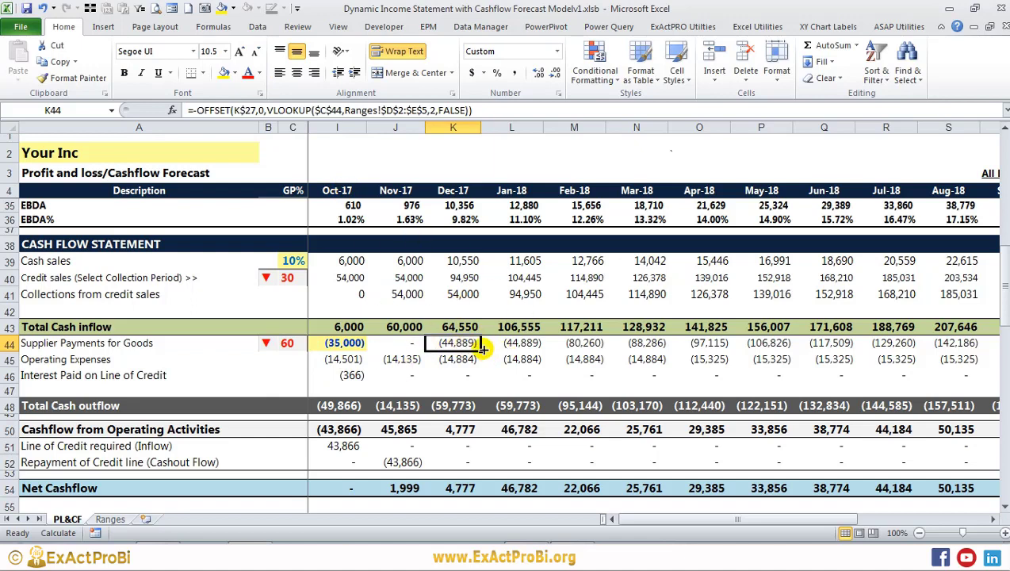
pyautogui.click(288, 342)
pyautogui.click(288, 277)
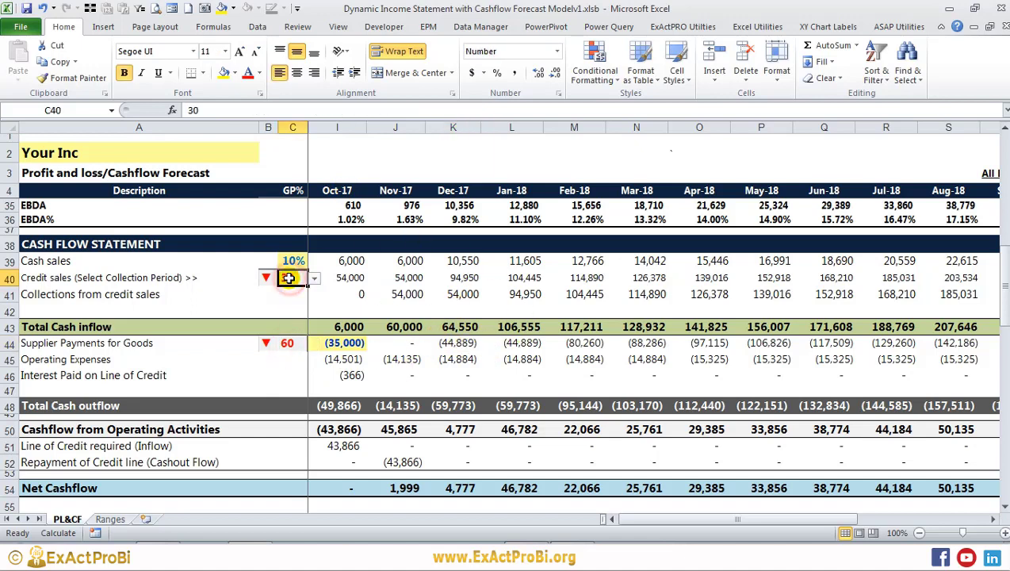
pyautogui.click(290, 343)
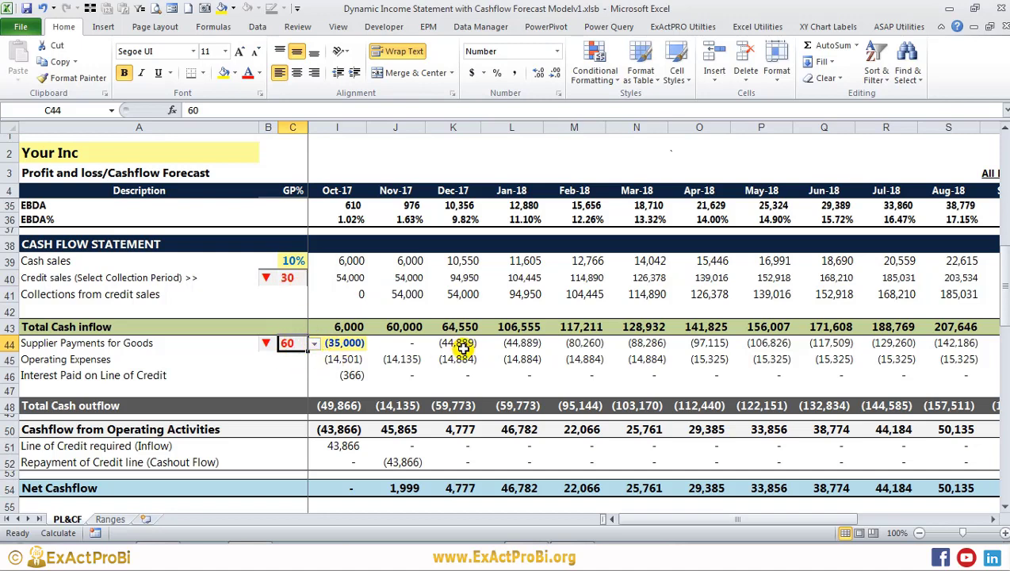
# - Step through the monthly supplier payments, then restore the payment period to 30 days
pyautogui.click(511, 343)
pyautogui.click(574, 342)
pyautogui.click(635, 342)
pyautogui.click(699, 342)
pyautogui.click(756, 346)
pyautogui.click(824, 345)
pyautogui.click(876, 341)
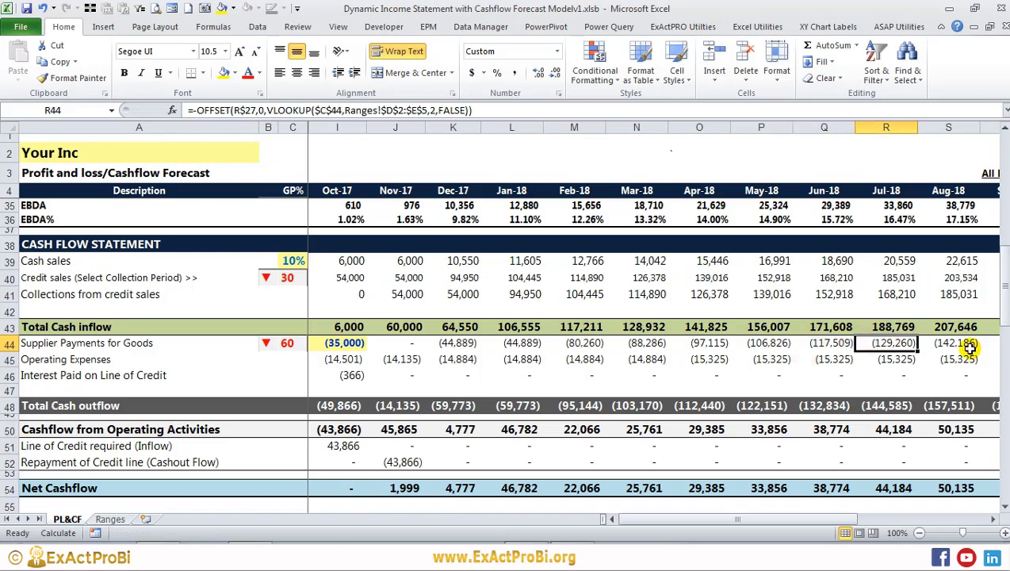
pyautogui.click(968, 347)
pyautogui.click(289, 343)
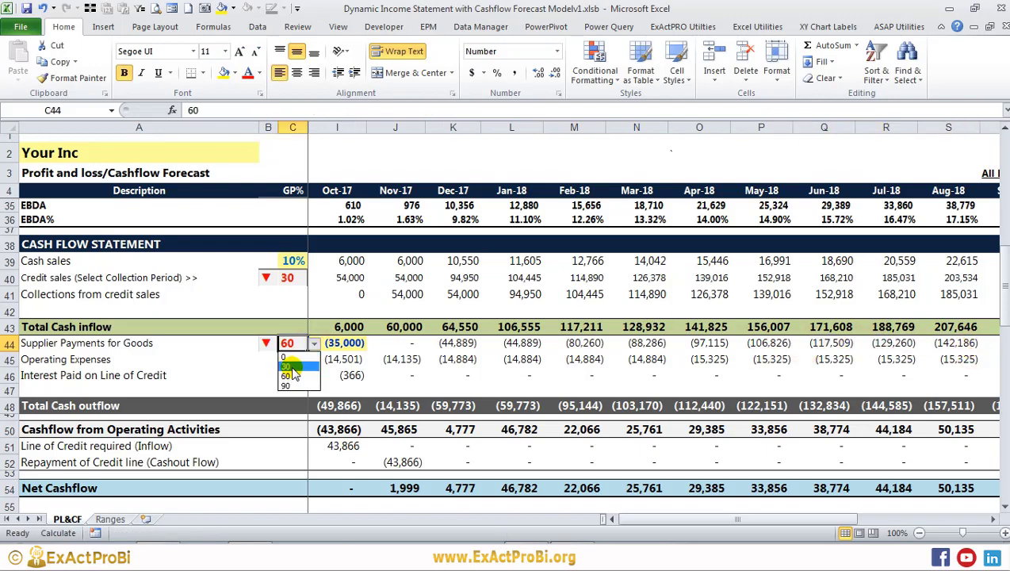
pyautogui.click(293, 367)
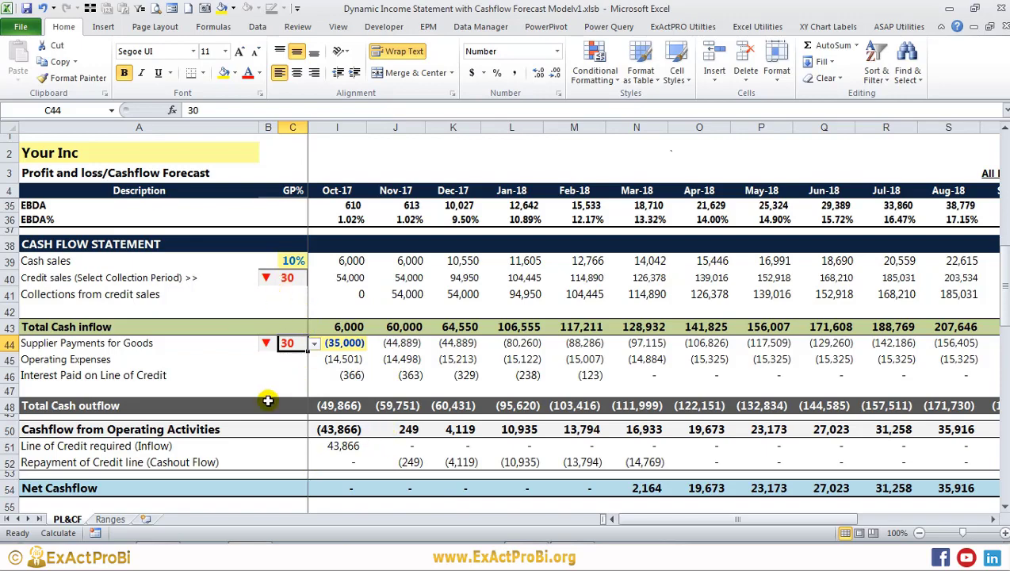
# - Inspect Oct-17 line-of-credit interest, direct finance costs and the Total Cash outflow sum
pyautogui.scroll(-1, 268, 401)
pyautogui.click(85, 339)
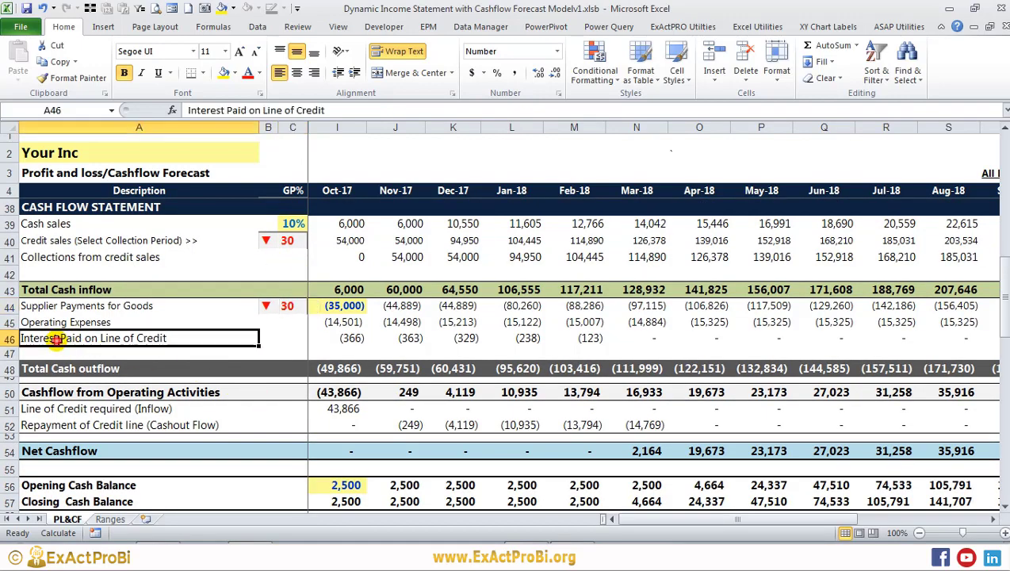
pyautogui.click(352, 338)
pyautogui.scroll(1, 412, 340)
pyautogui.scroll(1, 429, 341)
pyautogui.scroll(2, 359, 260)
pyautogui.click(349, 282)
pyautogui.click(9, 286)
pyautogui.click(341, 283)
pyautogui.scroll(-3, 349, 420)
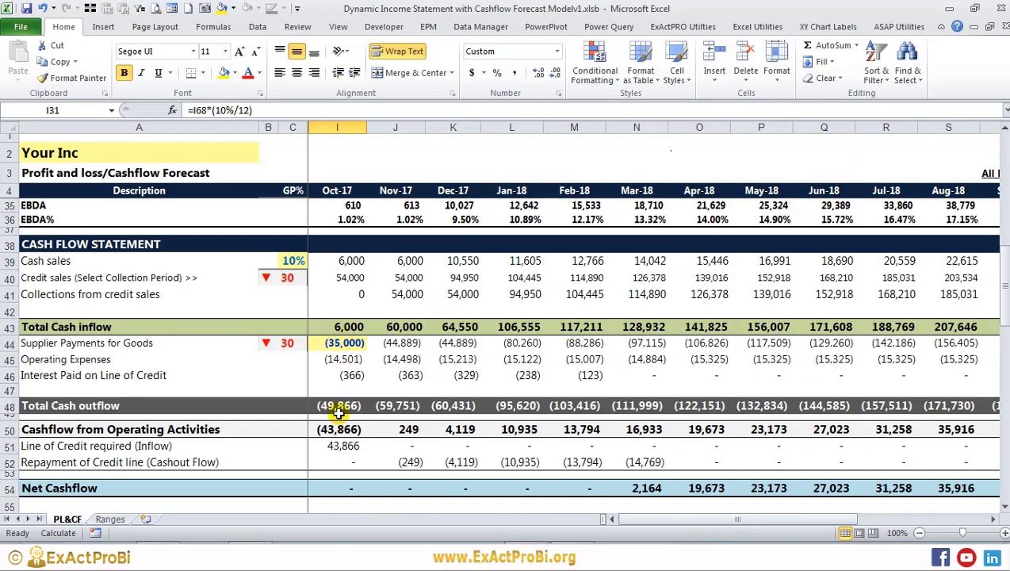
pyautogui.click(341, 375)
pyautogui.click(333, 405)
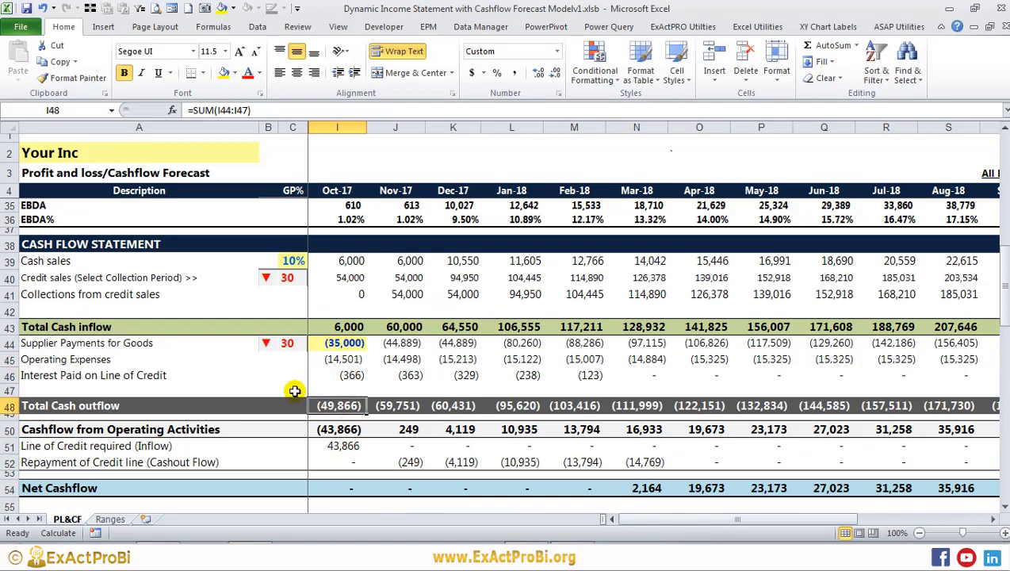
# - Inspect the Oct-17 operating cash flow and line of credit required formulas
pyautogui.scroll(-1, 294, 382)
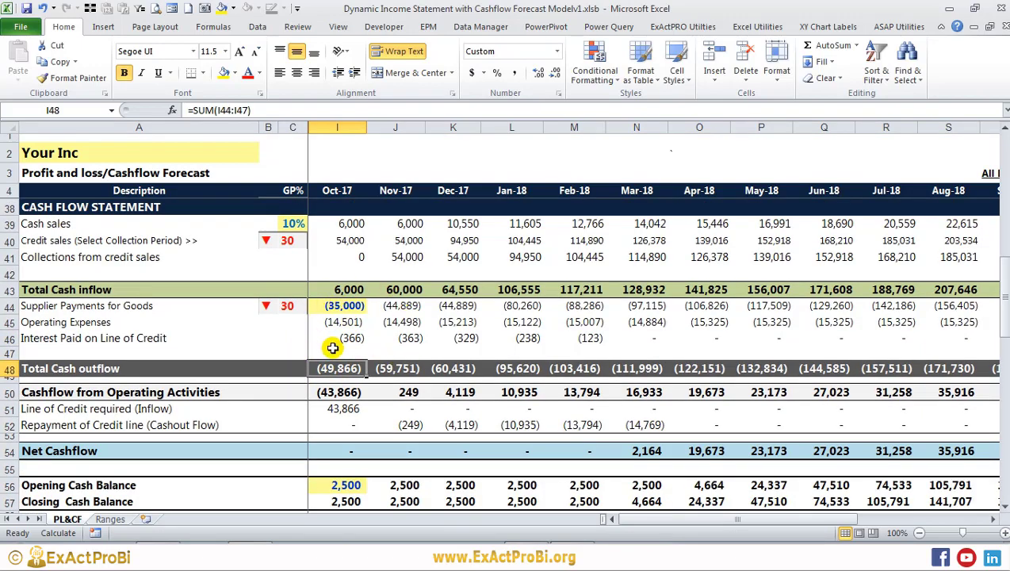
pyautogui.click(337, 392)
pyautogui.scroll(-1, 337, 392)
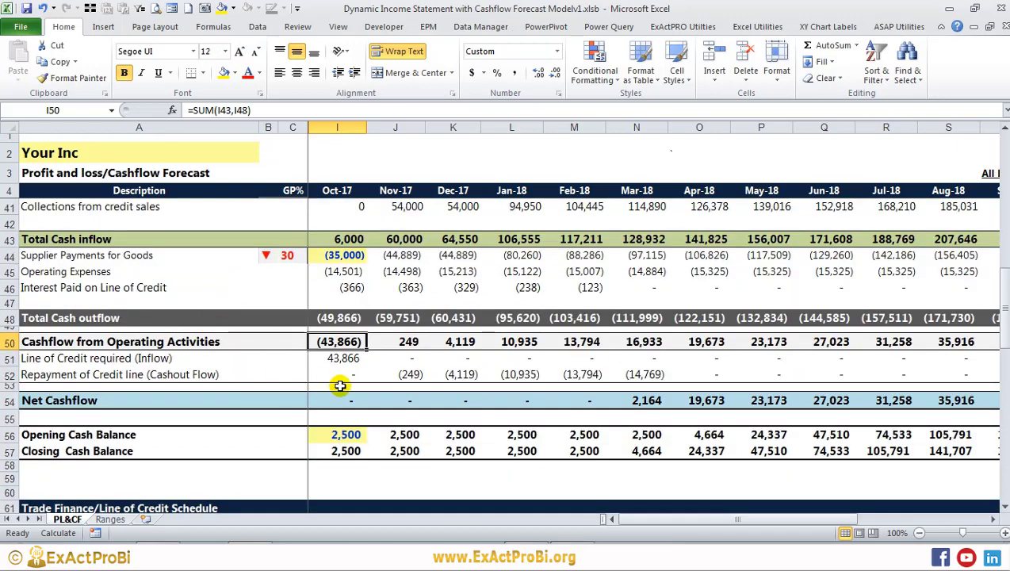
pyautogui.click(242, 341)
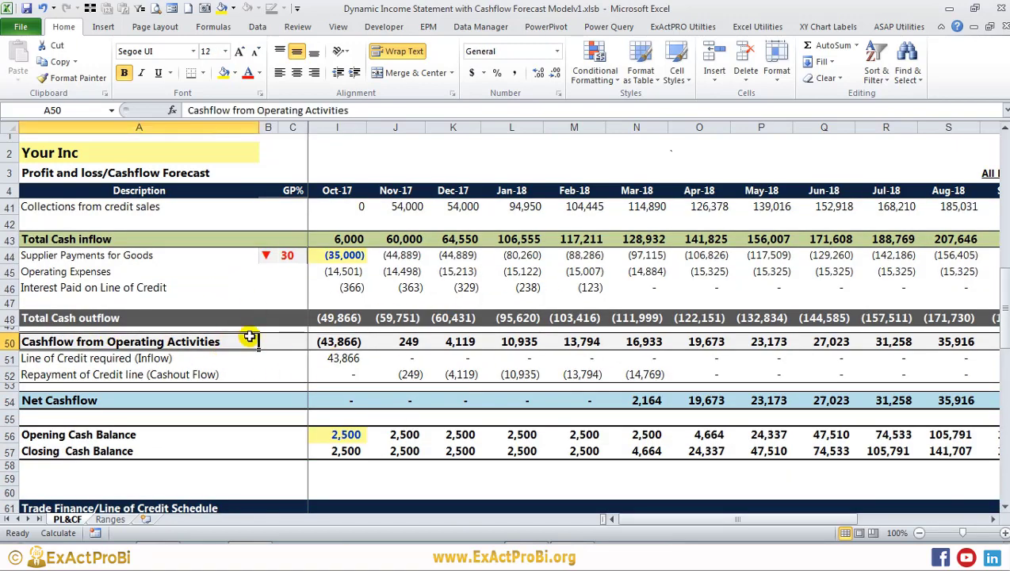
pyautogui.click(341, 343)
pyautogui.click(341, 358)
pyautogui.scroll(-1, 379, 337)
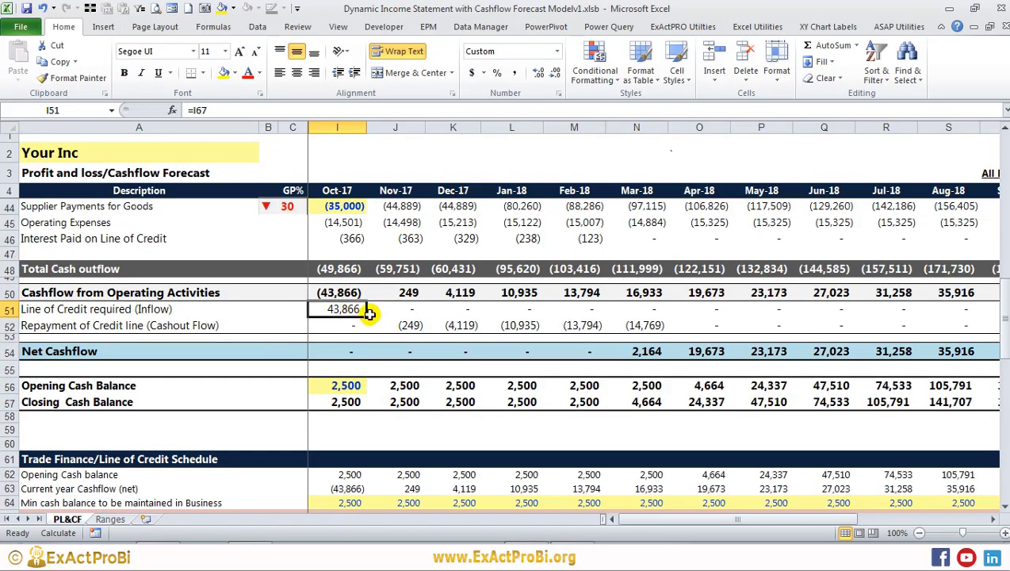
pyautogui.scroll(1, 341, 349)
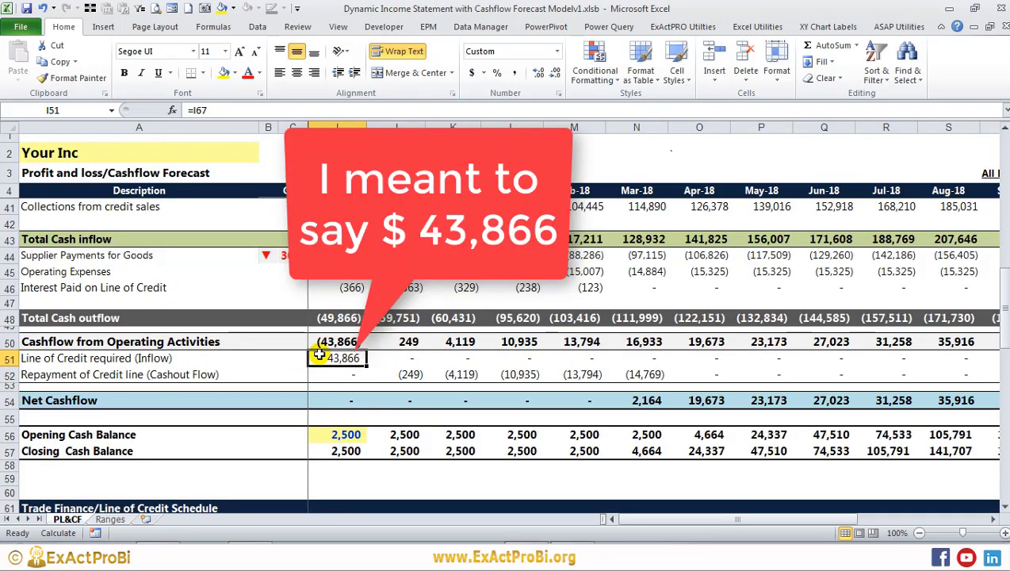
# - Check Oct-17 opening and closing cash balances and the line of credit schedule labels
pyautogui.scroll(-1, 337, 370)
pyautogui.scroll(-1, 339, 357)
pyautogui.moveTo(336, 337); pyautogui.dragTo(336, 354)
pyautogui.click(332, 339)
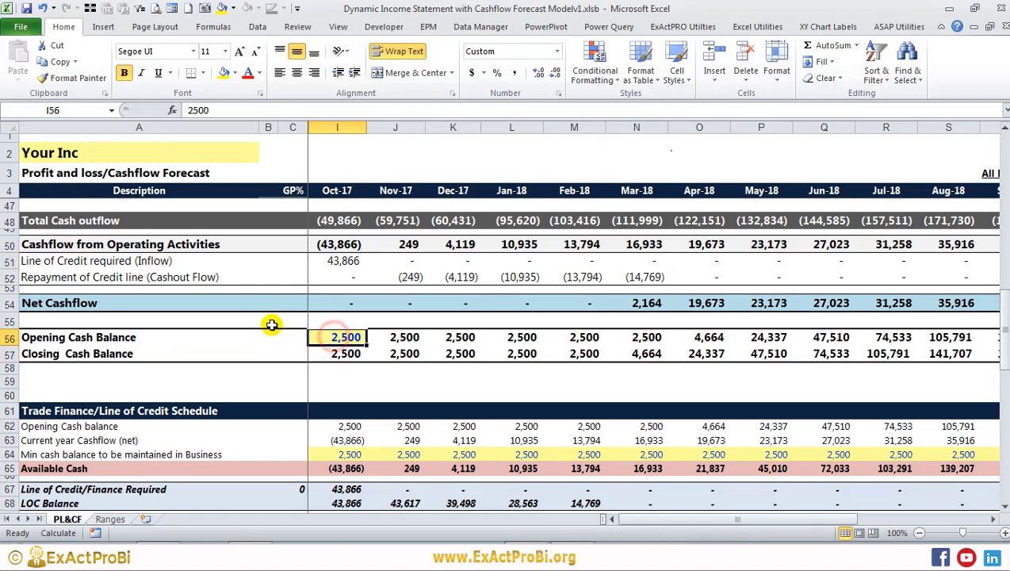
pyautogui.click(326, 352)
pyautogui.scroll(-1, 331, 380)
pyautogui.click(6, 417)
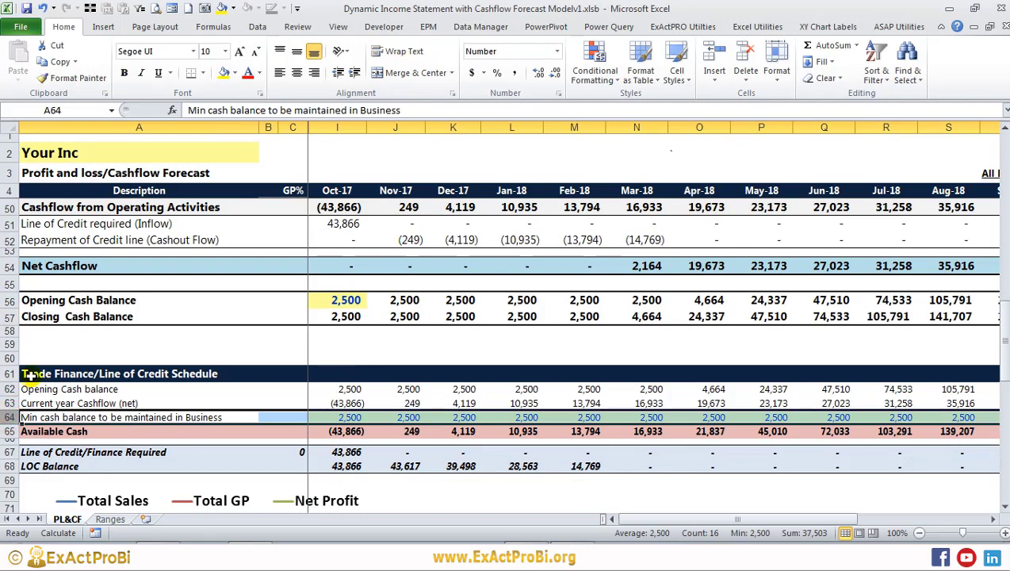
pyautogui.moveTo(24, 373); pyautogui.dragTo(13, 449)
pyautogui.click(5, 417)
# - Step through the monthly minimum cash balances from Oct-17 to Aug-18
pyautogui.click(331, 418)
pyautogui.click(413, 419)
pyautogui.click(460, 417)
pyautogui.click(515, 417)
pyautogui.click(579, 418)
pyautogui.click(642, 418)
pyautogui.click(707, 417)
pyautogui.click(760, 418)
pyautogui.click(824, 418)
pyautogui.click(885, 417)
pyautogui.click(947, 418)
pyautogui.moveTo(787, 531); pyautogui.dragTo(595, 507)
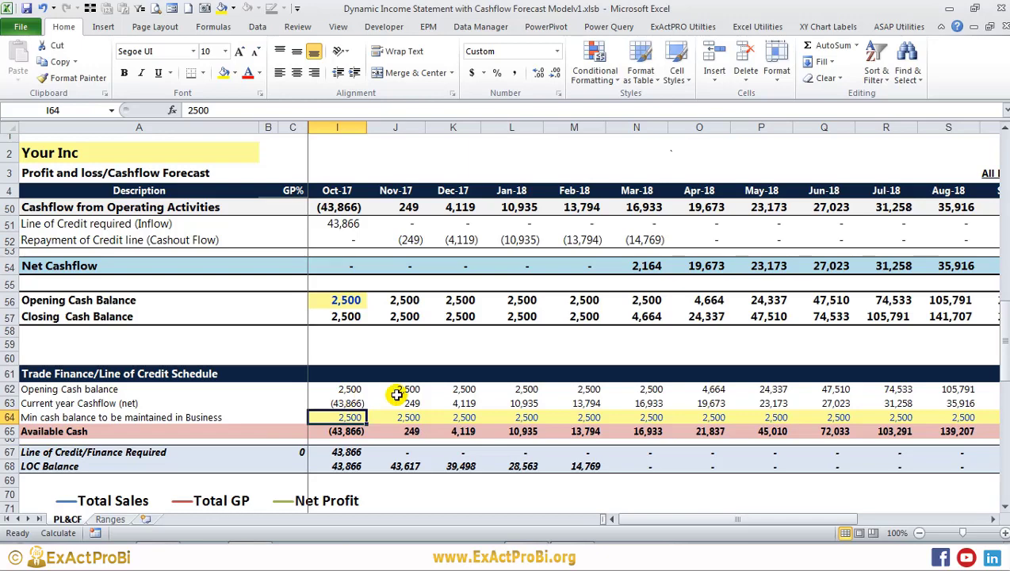
# - Replace the current year cashflow label with 'Current Month Cashflow (net)'
pyautogui.click(352, 390)
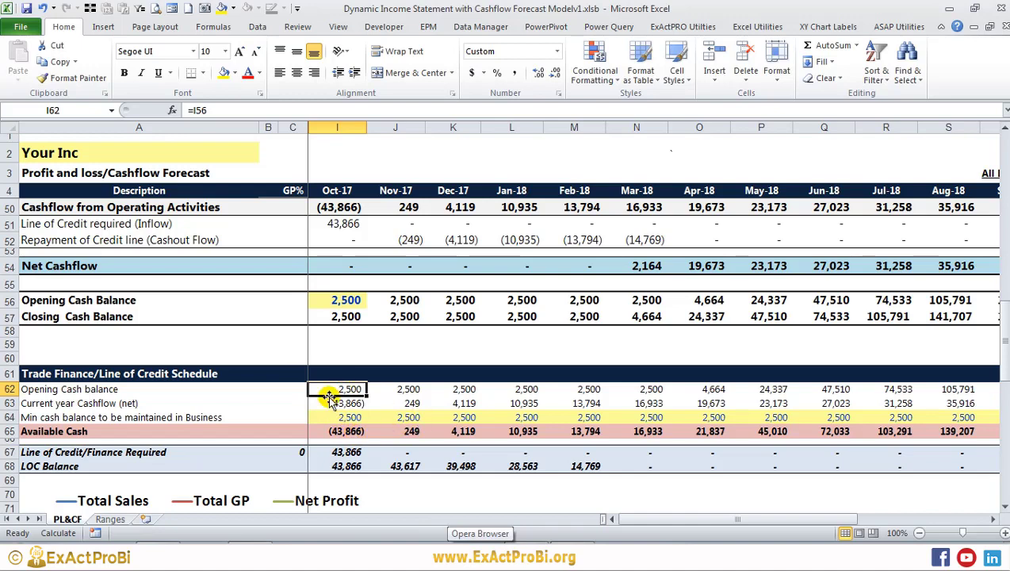
pyautogui.click(339, 301)
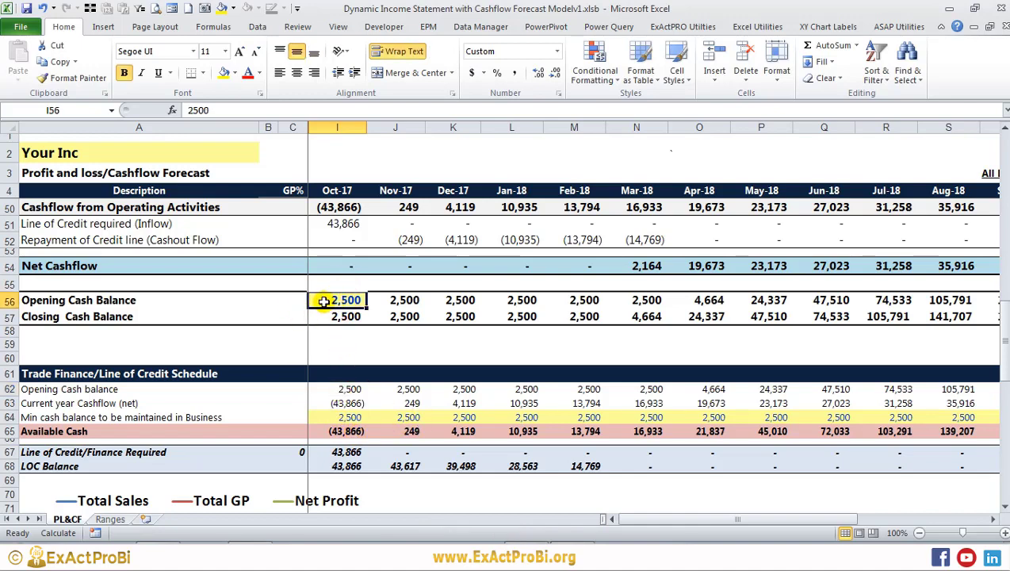
pyautogui.click(338, 388)
pyautogui.click(83, 388)
pyautogui.write('Current Month Cashflow (net)')
pyautogui.click(338, 402)
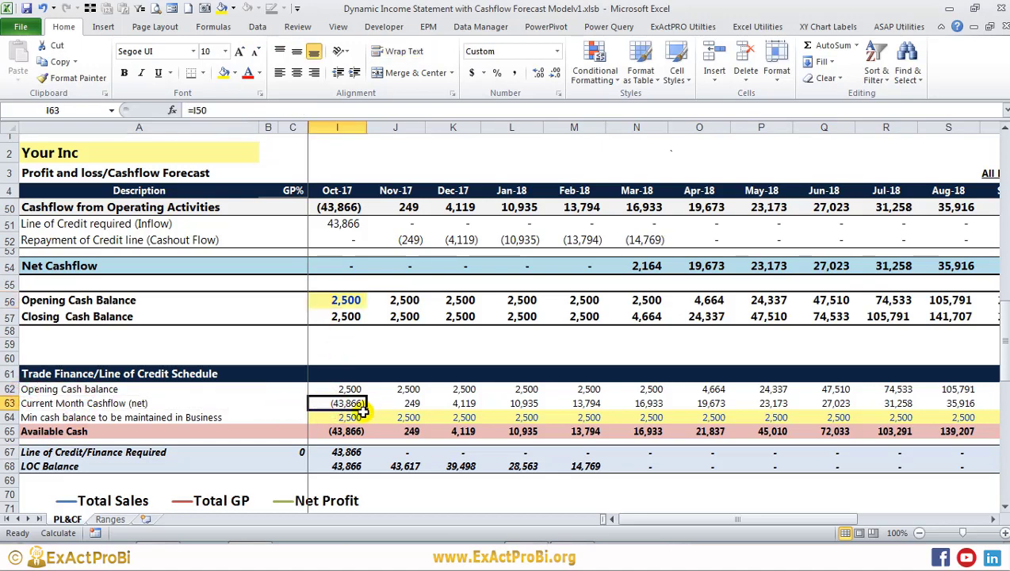
# - Verify the credit inflow, current month cashflow and 2,500 minimum cash balance links
pyautogui.click(333, 226)
pyautogui.click(331, 405)
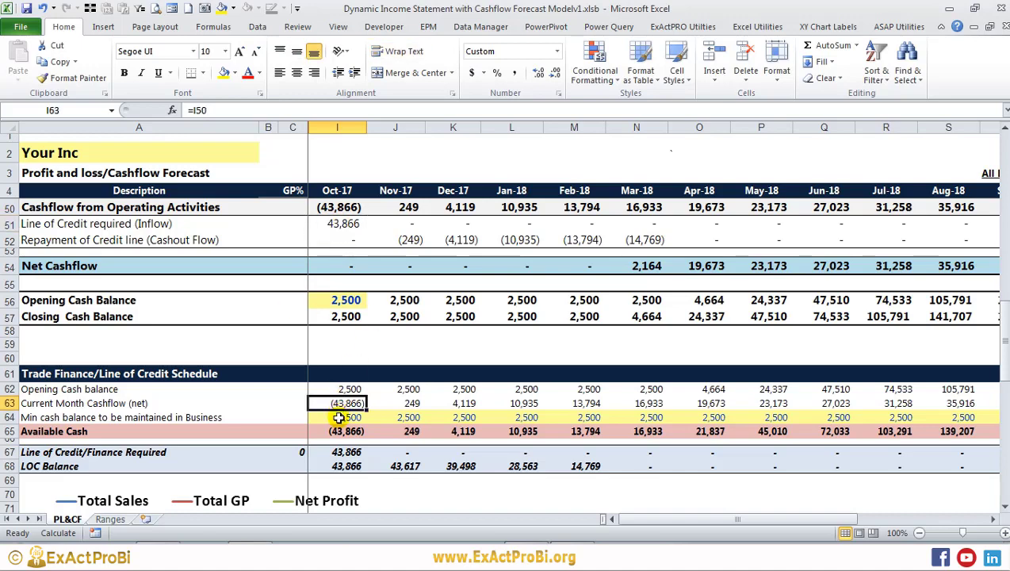
pyautogui.click(340, 416)
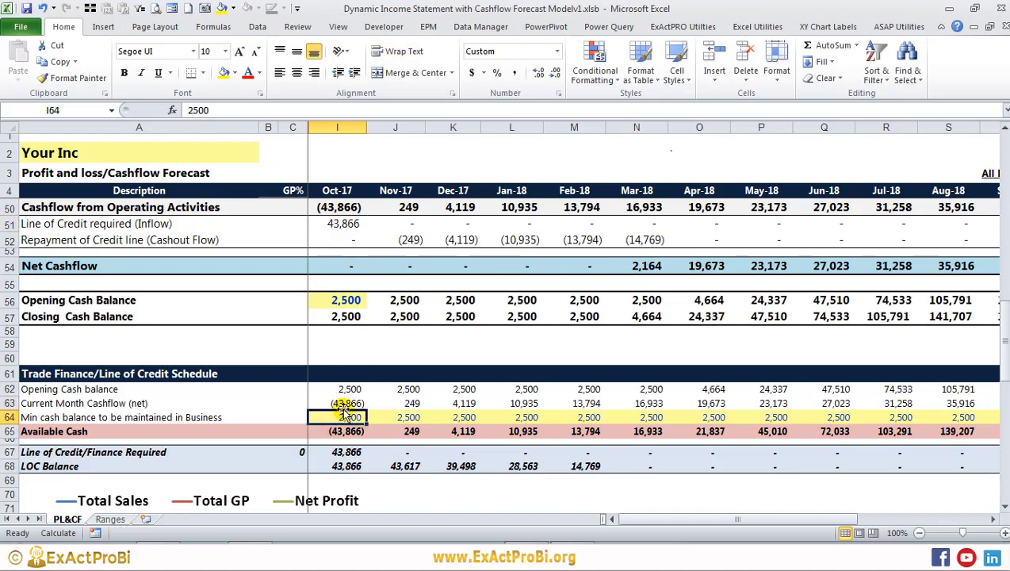
pyautogui.click(343, 388)
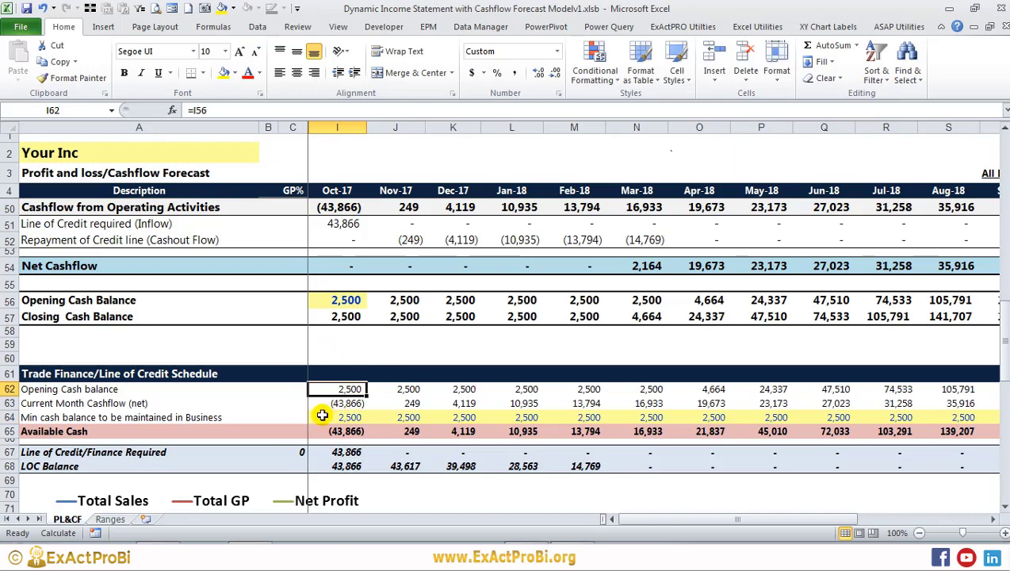
pyautogui.click(346, 418)
pyautogui.click(333, 402)
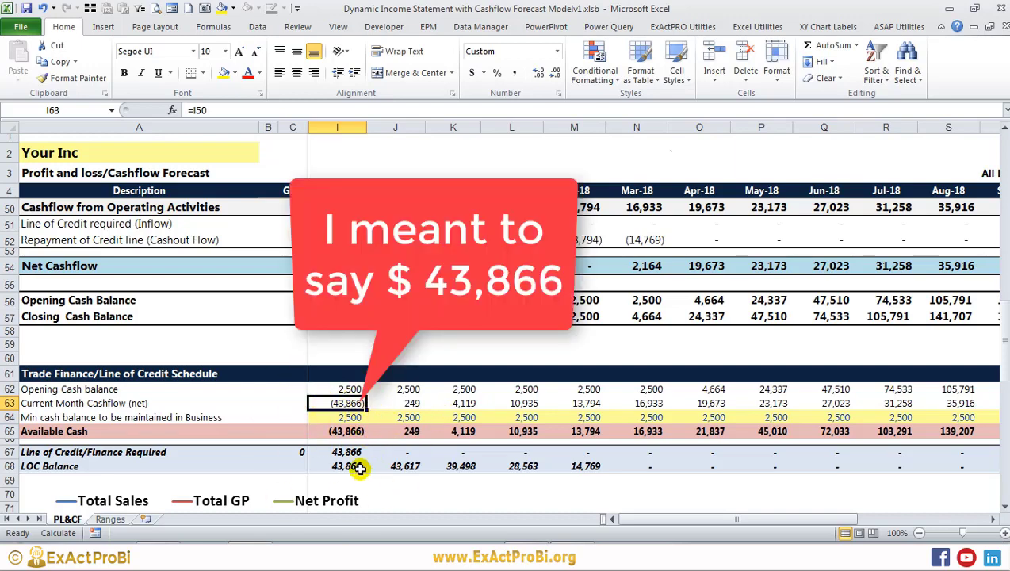
pyautogui.click(348, 451)
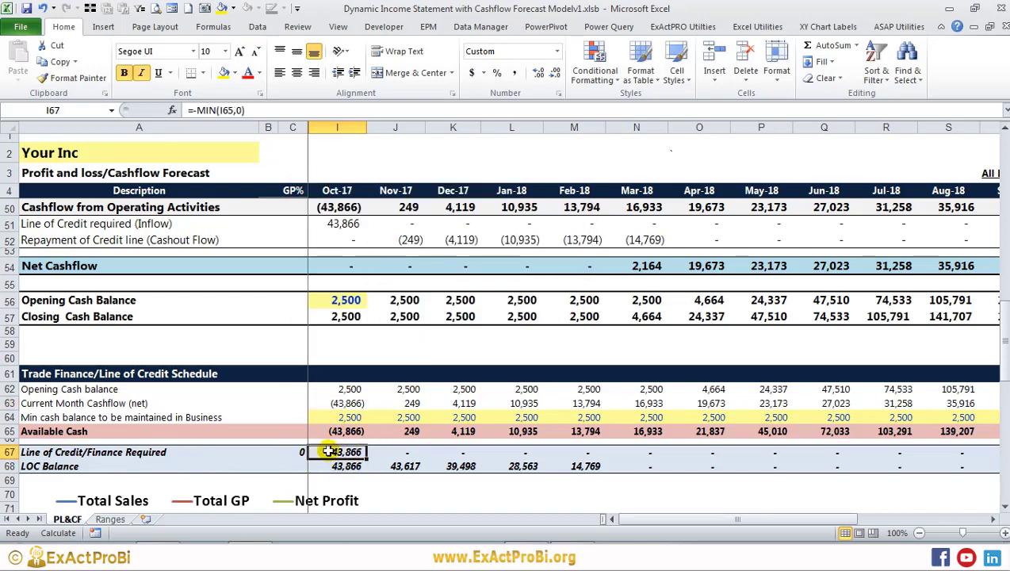
pyautogui.click(333, 225)
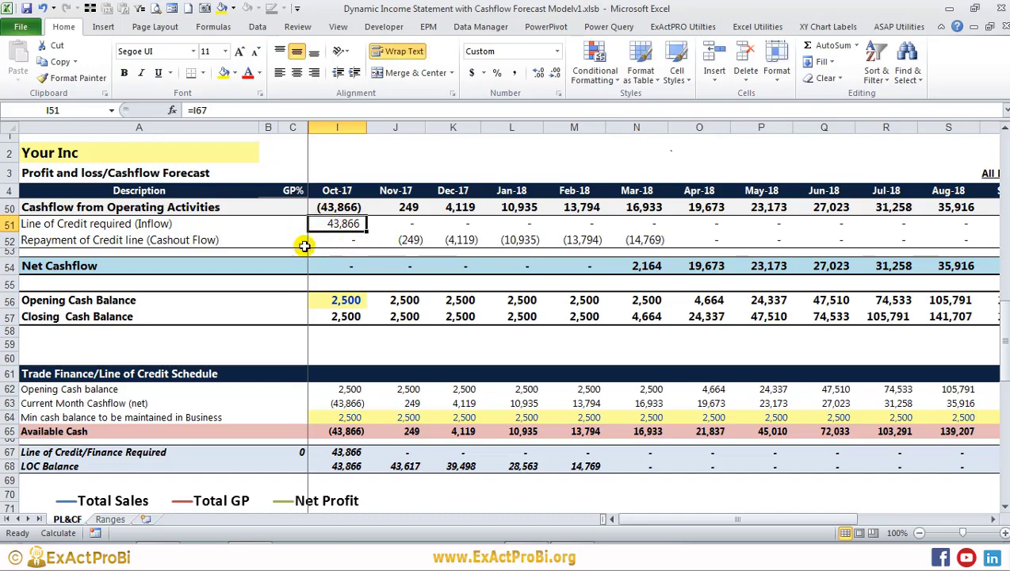
pyautogui.click(342, 266)
pyautogui.scroll(1, 337, 317)
pyautogui.click(336, 337)
pyautogui.moveTo(336, 337); pyautogui.dragTo(338, 352)
pyautogui.scroll(-1, 333, 335)
pyautogui.scroll(1, 334, 333)
pyautogui.scroll(1, 396, 285)
pyautogui.click(402, 293)
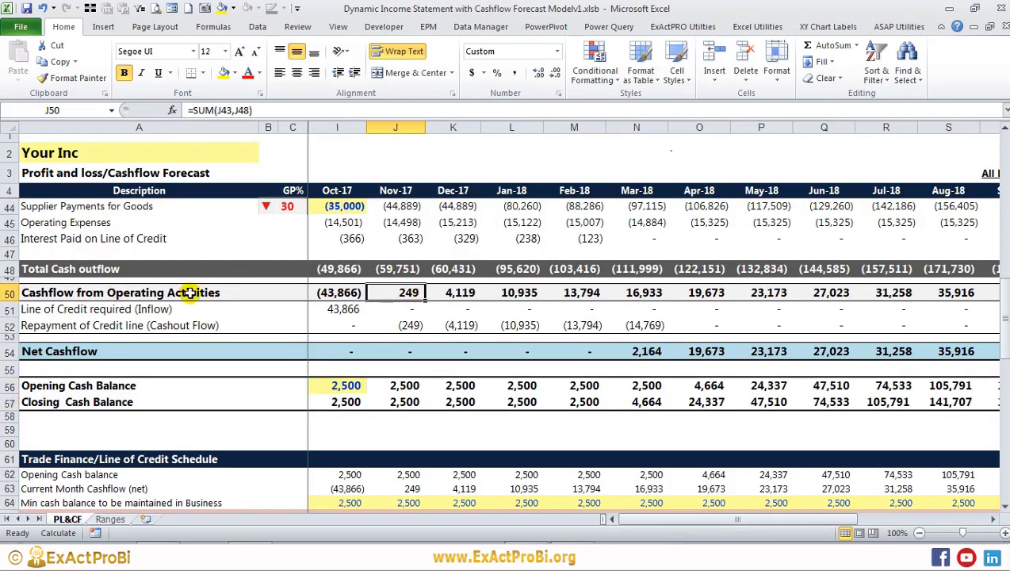
pyautogui.click(398, 325)
pyautogui.scroll(-2, 405, 310)
pyautogui.click(350, 467)
pyautogui.click(396, 466)
pyautogui.click(337, 468)
pyautogui.click(410, 468)
pyautogui.scroll(2, 399, 416)
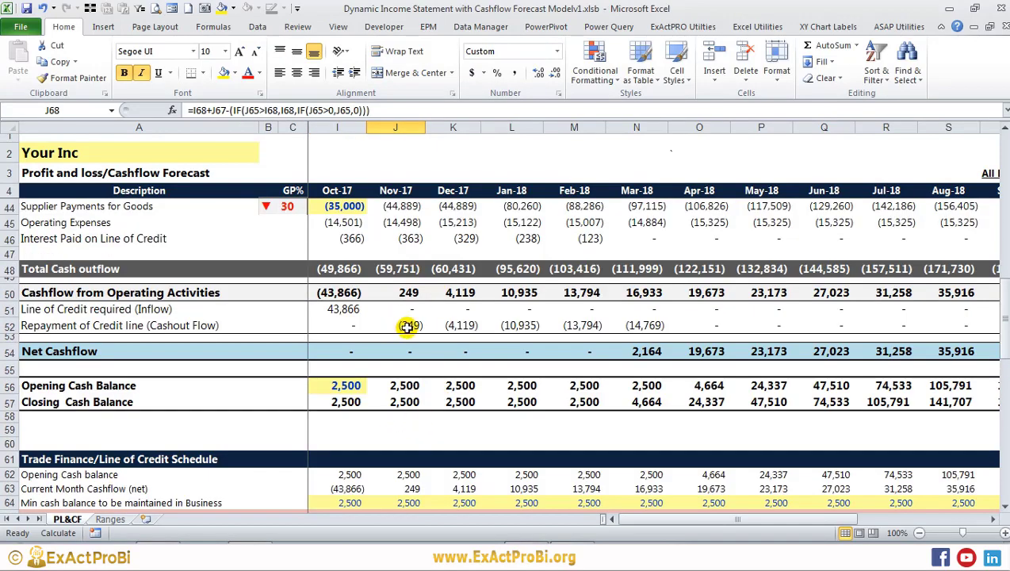
pyautogui.scroll(-3, 413, 324)
pyautogui.scroll(3, 412, 331)
pyautogui.scroll(2, 411, 331)
pyautogui.scroll(2, 408, 333)
pyautogui.scroll(2, 405, 335)
pyautogui.click(360, 287)
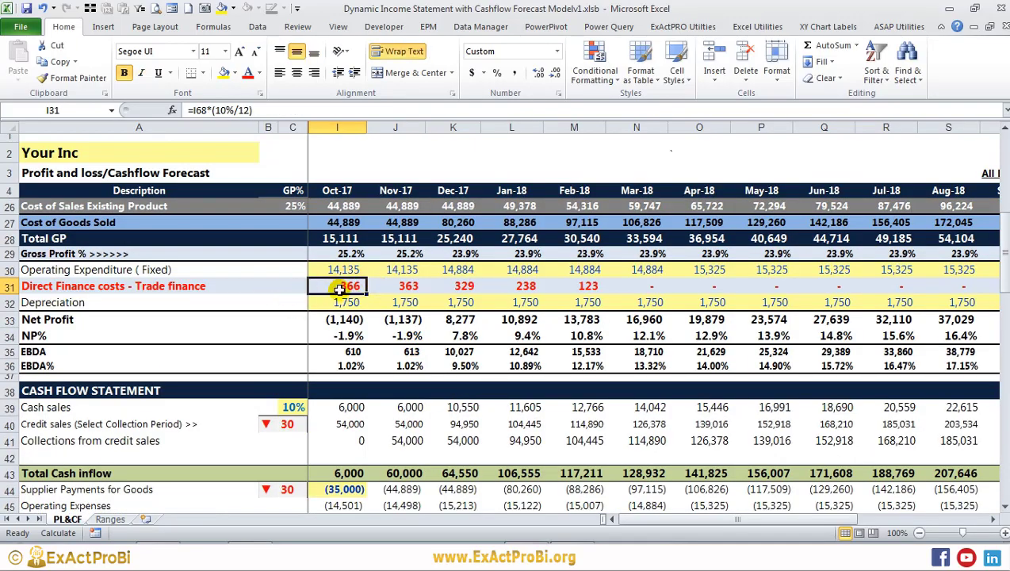
pyautogui.scroll(-6, 337, 289)
pyautogui.scroll(-2, 342, 333)
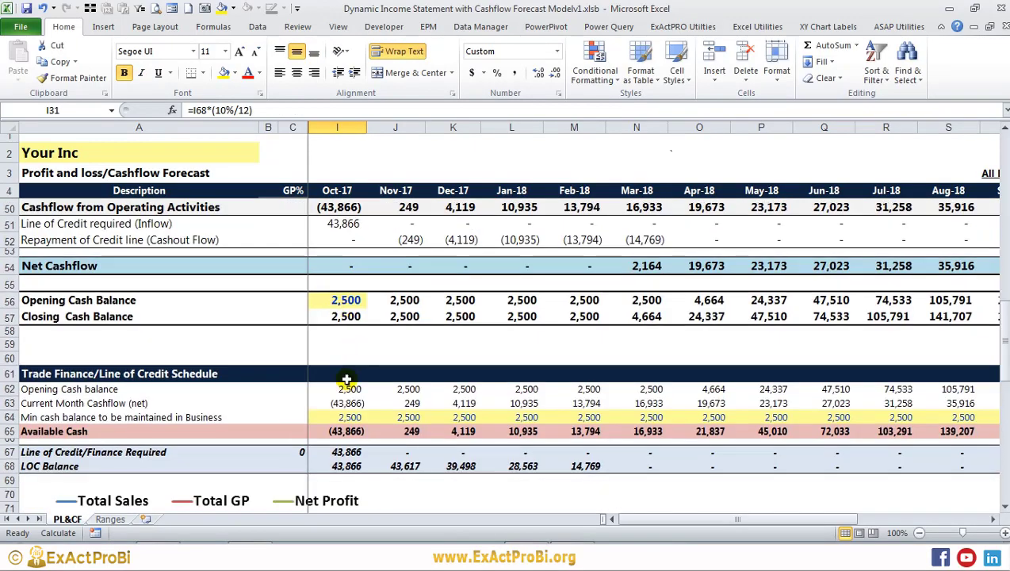
pyautogui.click(339, 467)
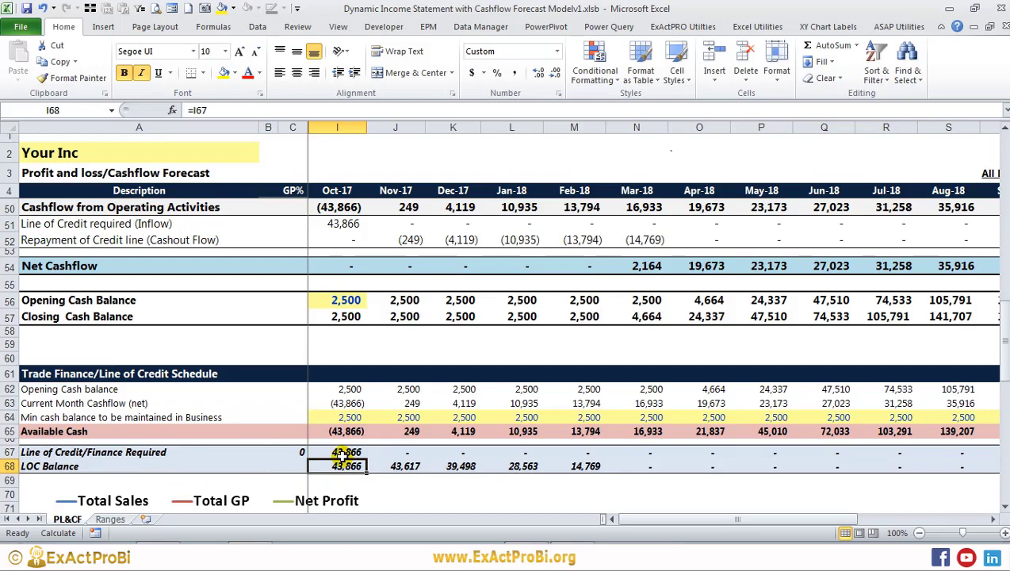
pyautogui.scroll(4, 347, 454)
pyautogui.scroll(3, 349, 444)
pyautogui.click(339, 237)
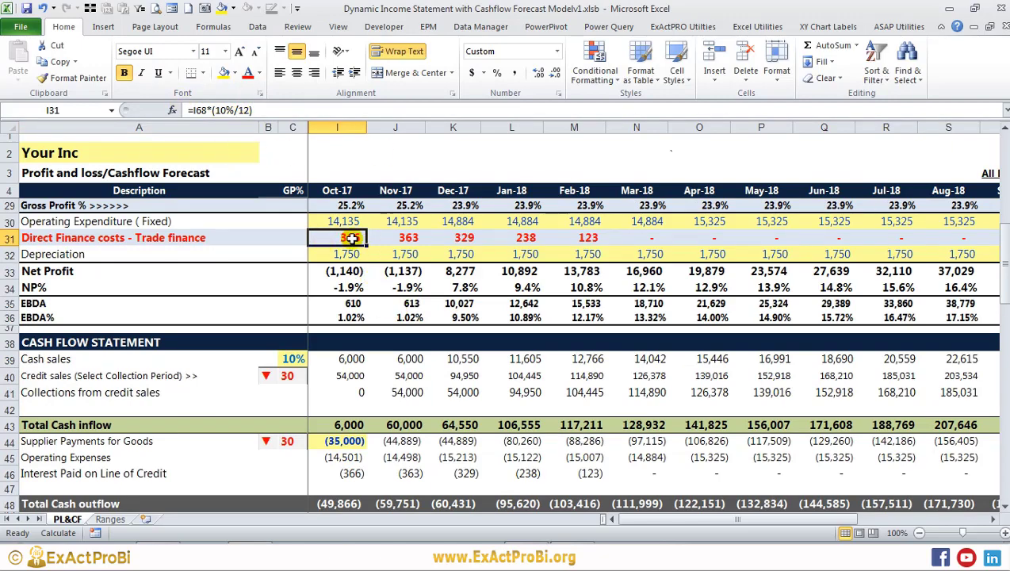
pyautogui.scroll(-6, 339, 382)
pyautogui.scroll(-3, 338, 387)
pyautogui.click(336, 371)
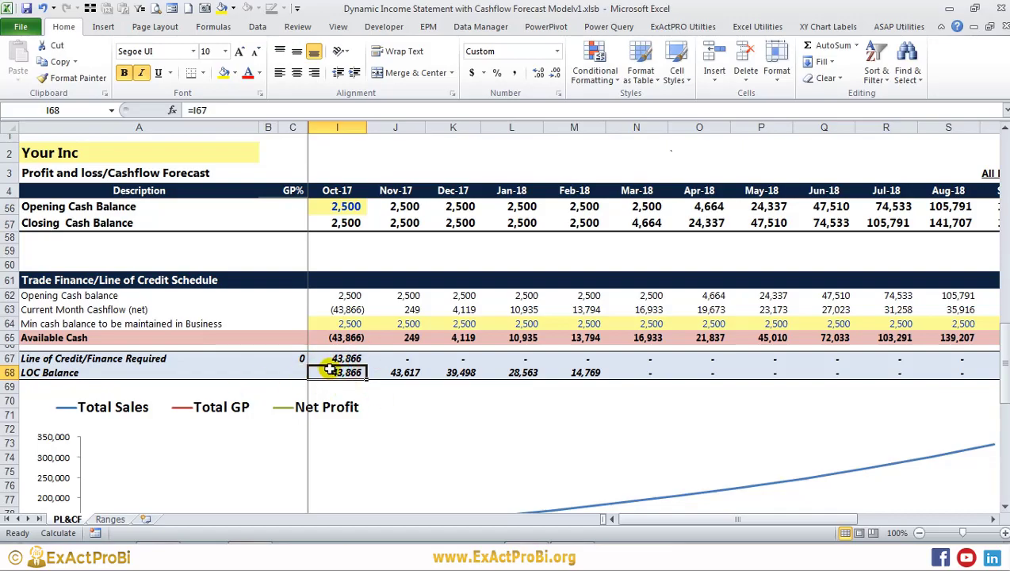
pyautogui.scroll(8, 345, 360)
pyautogui.scroll(3, 350, 355)
pyautogui.scroll(-6, 415, 331)
pyautogui.click(405, 232)
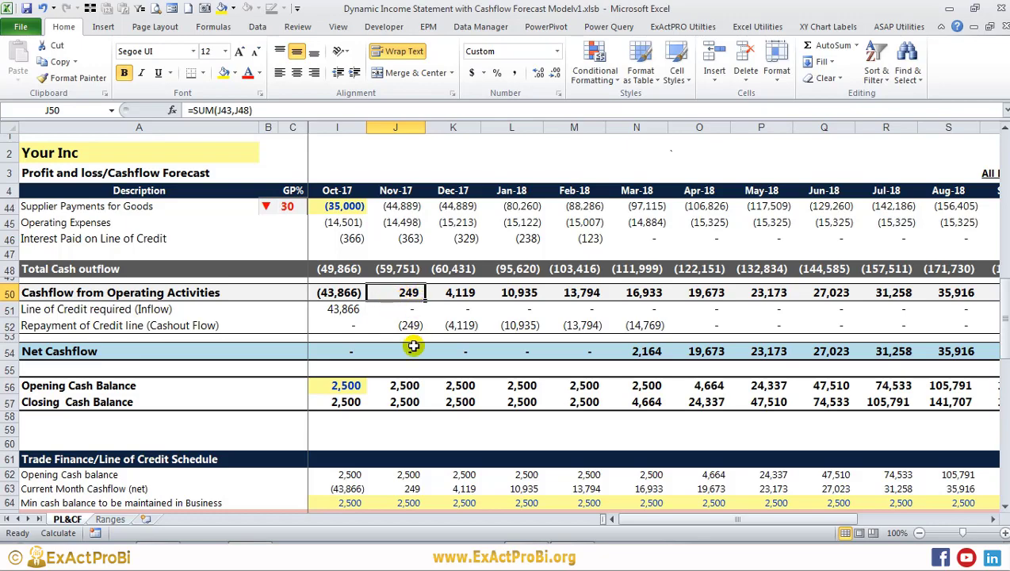
pyautogui.scroll(-6, 413, 357)
pyautogui.click(401, 327)
pyautogui.click(342, 326)
pyautogui.click(396, 328)
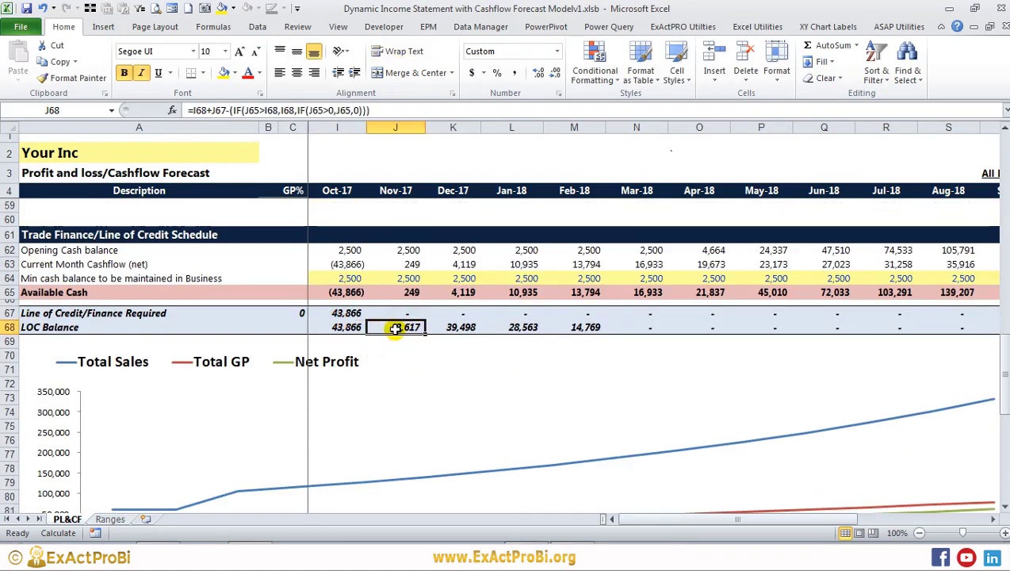
pyautogui.scroll(3, 402, 329)
pyautogui.scroll(7, 402, 328)
pyautogui.scroll(2, 401, 329)
pyautogui.click(402, 329)
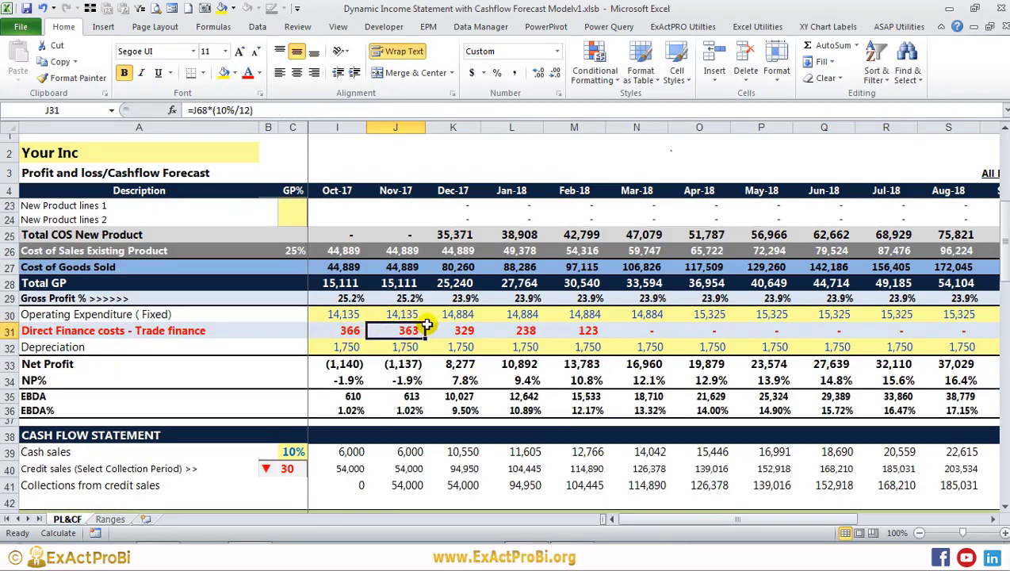
pyautogui.scroll(-11, 405, 325)
pyautogui.click(467, 373)
pyautogui.click(521, 372)
pyautogui.click(569, 374)
pyautogui.scroll(1, 570, 374)
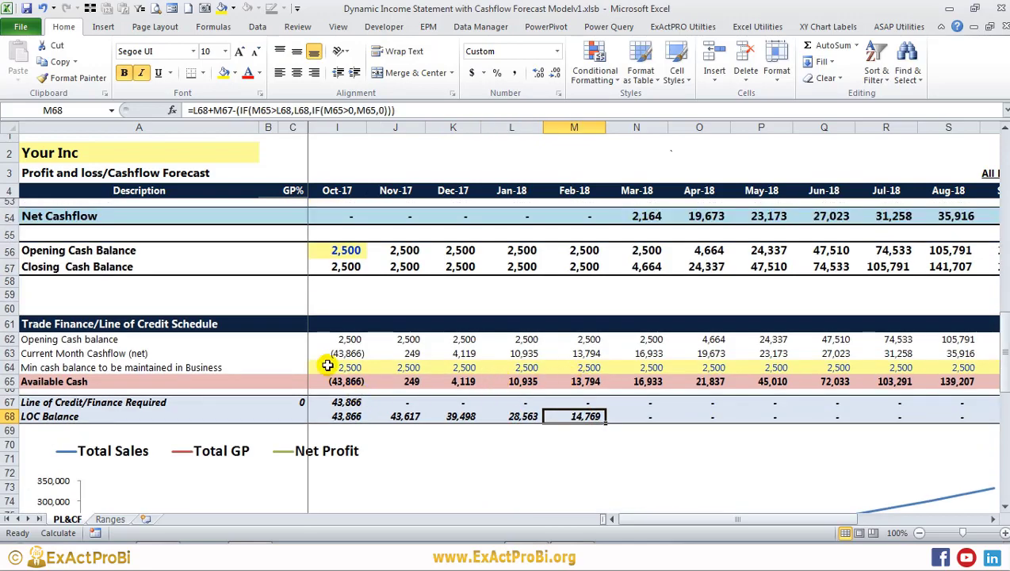
pyautogui.click(641, 416)
pyautogui.scroll(9, 541, 397)
pyautogui.scroll(2, 540, 397)
pyautogui.moveTo(333, 378); pyautogui.dragTo(636, 373)
pyautogui.scroll(-10, 630, 396)
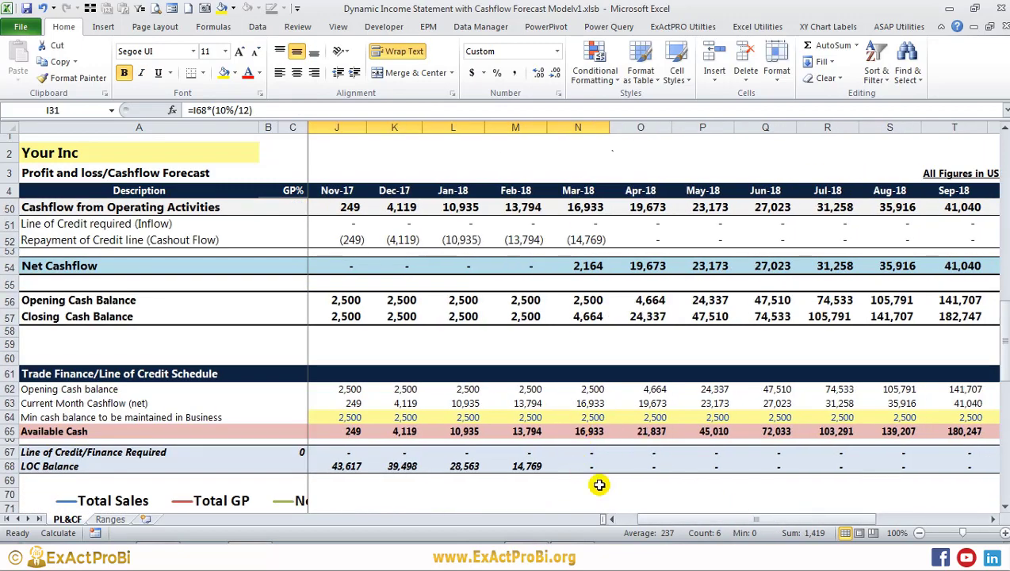
pyautogui.hscroll(-1, 682, 519)
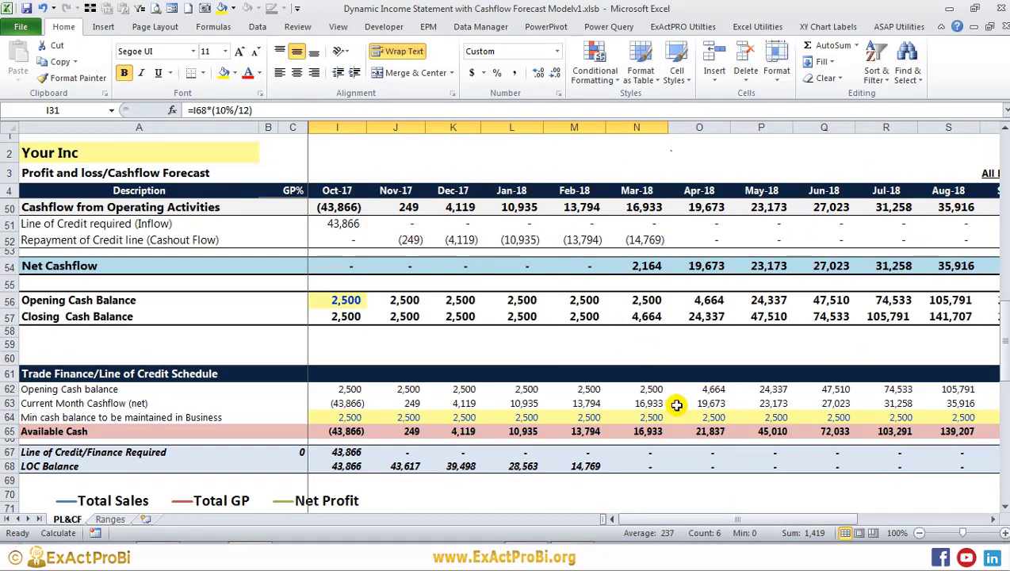
pyautogui.hscroll(5, 648, 513)
pyautogui.scroll(3, 733, 511)
pyautogui.hscroll(1, 710, 473)
pyautogui.scroll(-3, 886, 428)
pyautogui.moveTo(772, 510); pyautogui.dragTo(645, 513)
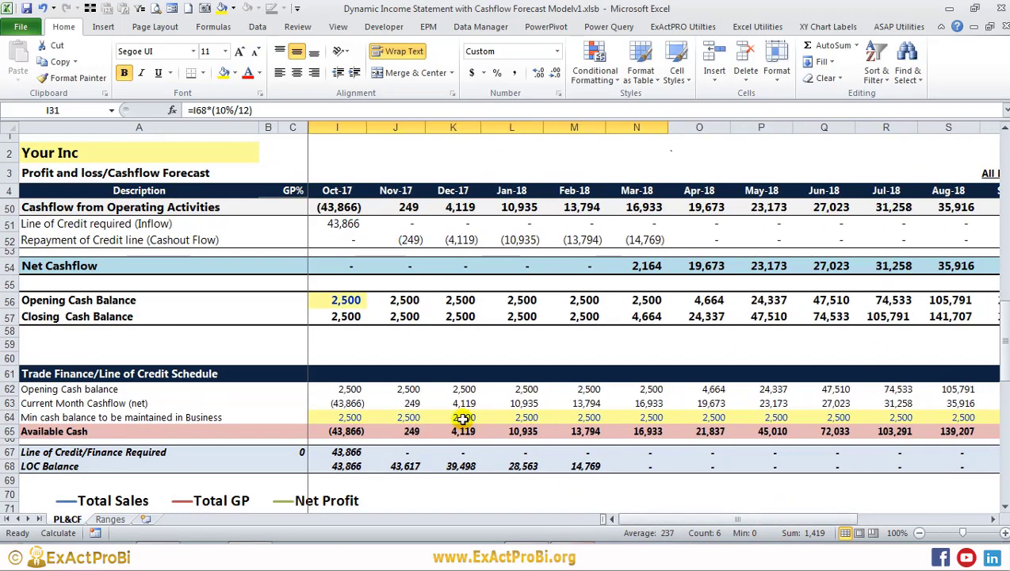
pyautogui.scroll(4, 383, 355)
pyautogui.scroll(11, 383, 348)
pyautogui.click(382, 349)
pyautogui.scroll(-8, 383, 338)
pyautogui.scroll(5, 382, 366)
pyautogui.scroll(3, 315, 259)
pyautogui.scroll(-7, 315, 264)
pyautogui.scroll(-5, 317, 270)
pyautogui.scroll(1, 451, 381)
pyautogui.scroll(1, 317, 317)
pyautogui.scroll(1, 317, 321)
pyautogui.moveTo(325, 313); pyautogui.dragTo(408, 360)
pyautogui.moveTo(705, 519); pyautogui.dragTo(717, 362)
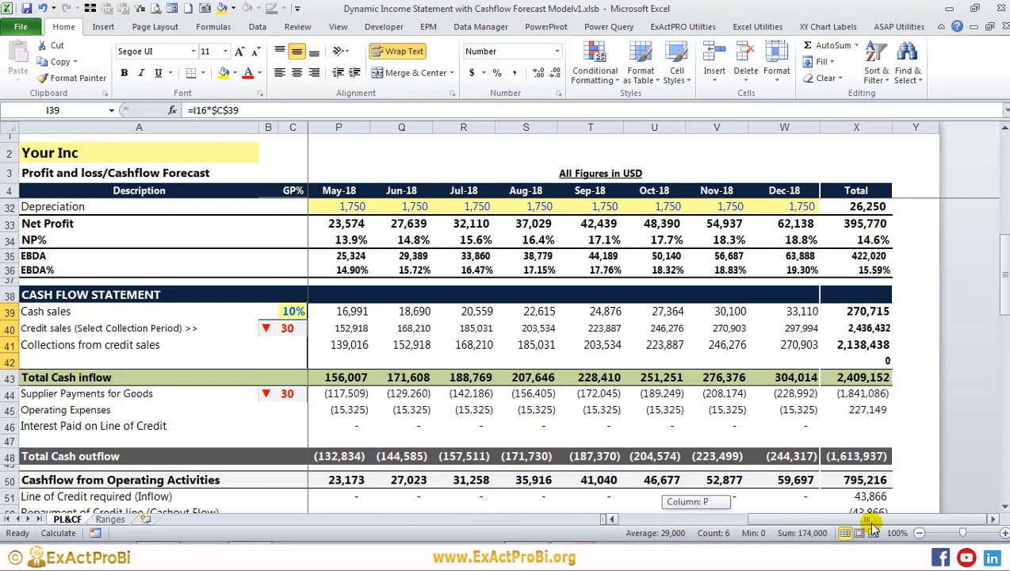
pyautogui.click(464, 393)
pyautogui.scroll(-3, 462, 373)
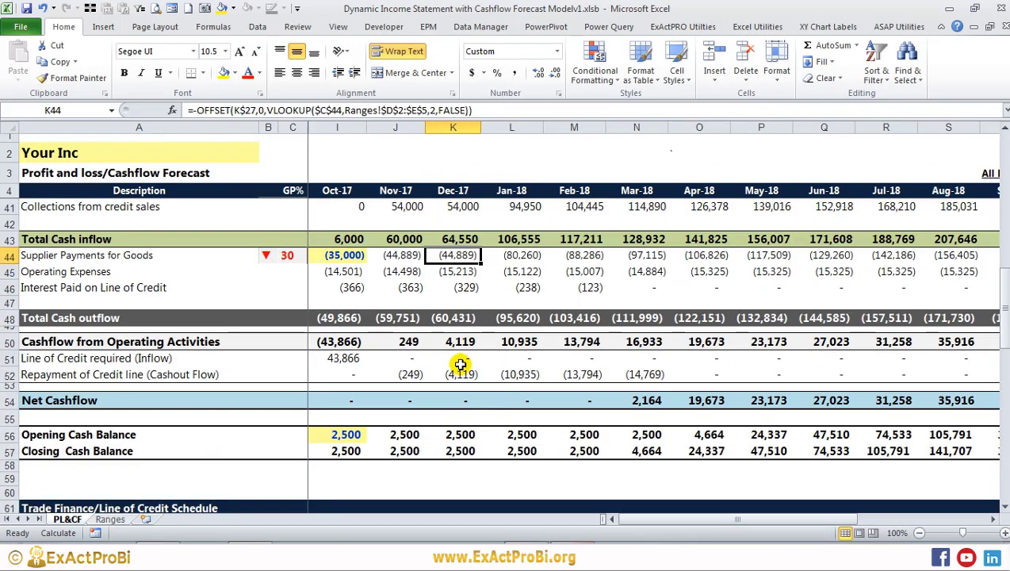
pyautogui.scroll(2, 381, 310)
pyautogui.scroll(2, 363, 311)
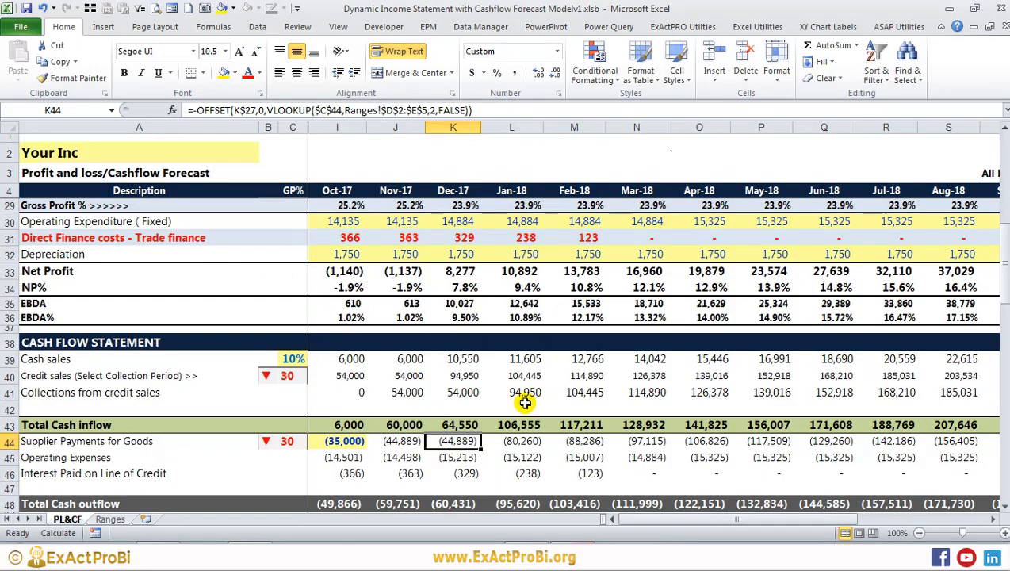
pyautogui.moveTo(476, 360); pyautogui.dragTo(481, 393)
pyautogui.click(525, 377)
pyautogui.moveTo(341, 358)
pyautogui.mouseDown()
pyautogui.moveTo(354, 387)
pyautogui.moveTo(551, 400)
pyautogui.moveTo(832, 392)
pyautogui.mouseUp()
pyautogui.scroll(-3, 475, 381)
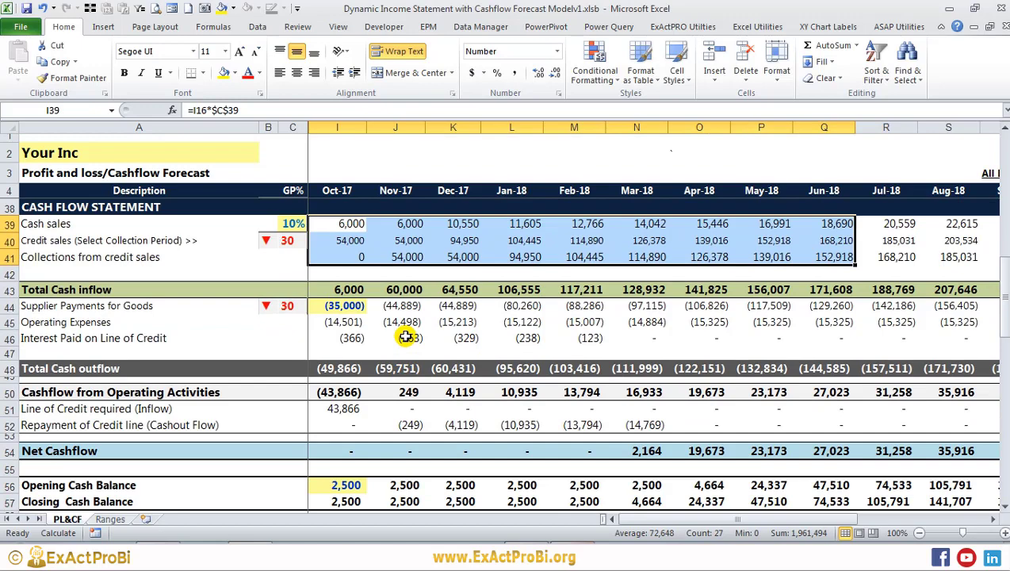
pyautogui.scroll(11, 341, 314)
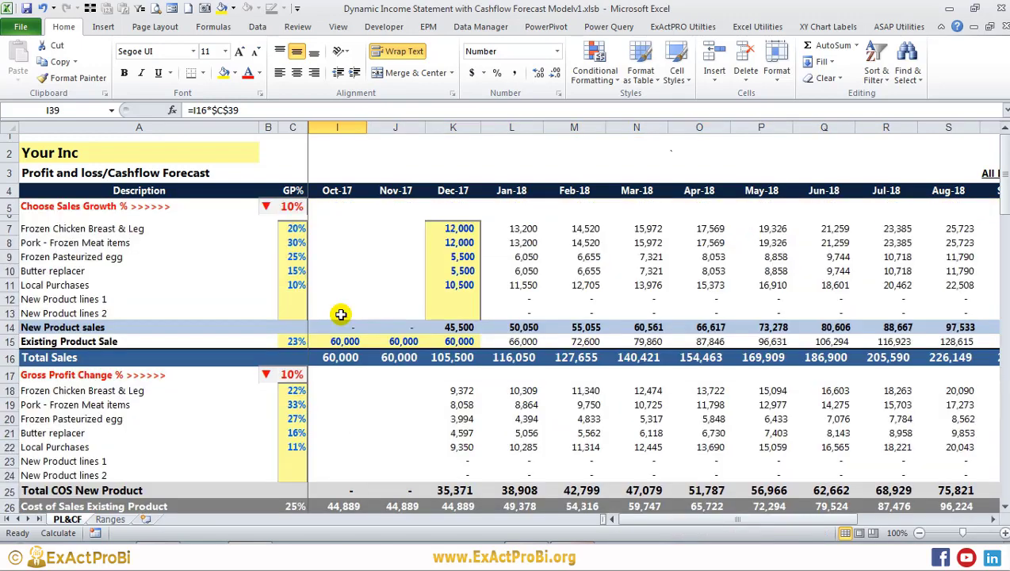
pyautogui.click(294, 206)
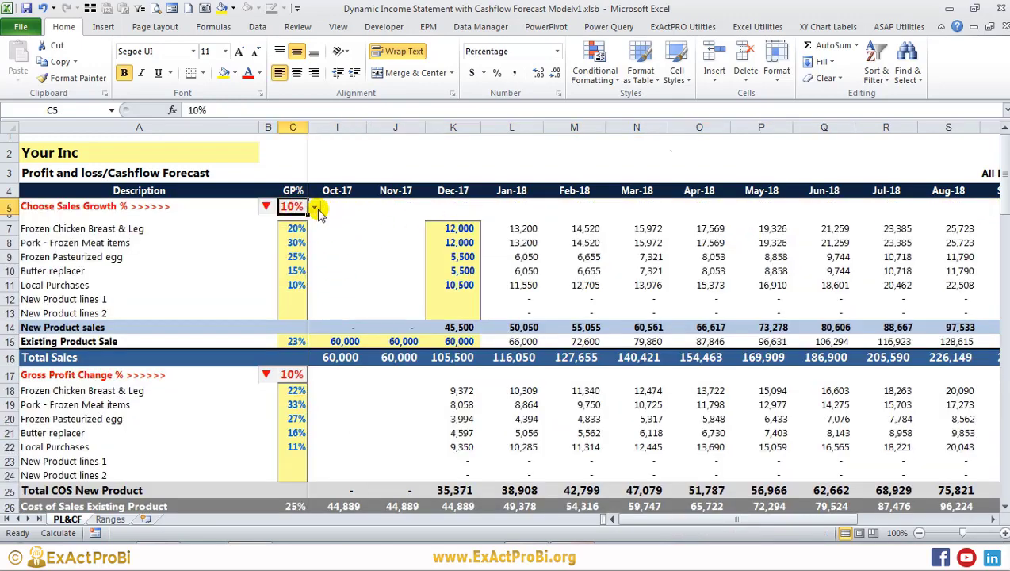
pyautogui.click(292, 374)
pyautogui.click(292, 207)
pyautogui.scroll(-5, 626, 270)
pyautogui.scroll(-3, 592, 277)
pyautogui.scroll(-2, 476, 282)
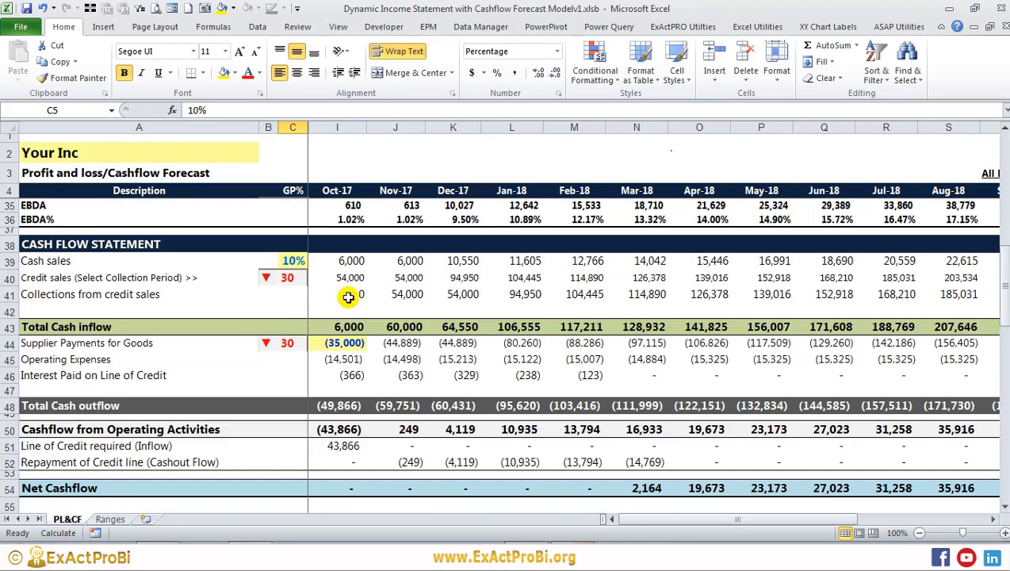
pyautogui.click(287, 277)
pyautogui.click(314, 279)
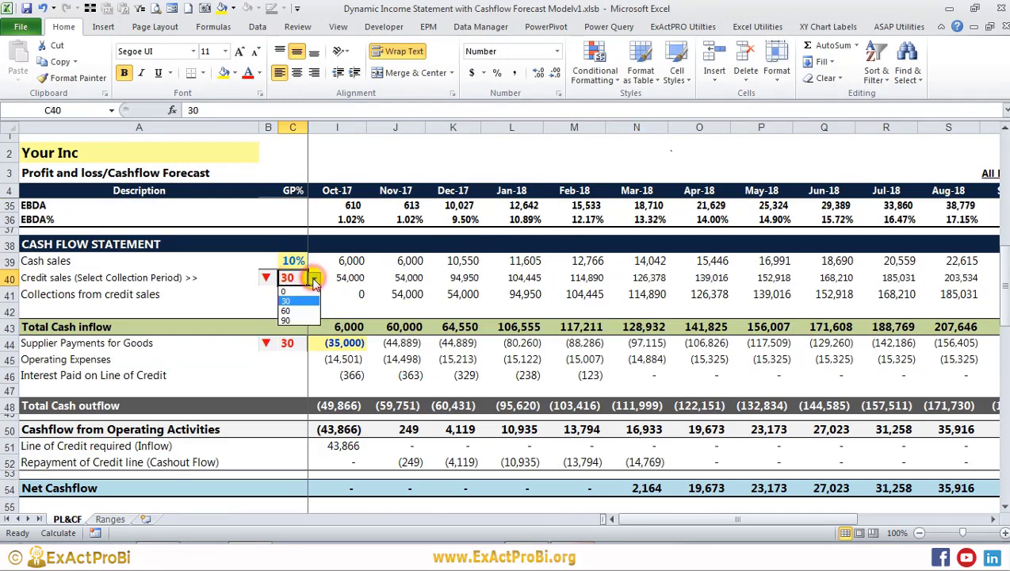
pyautogui.click(287, 310)
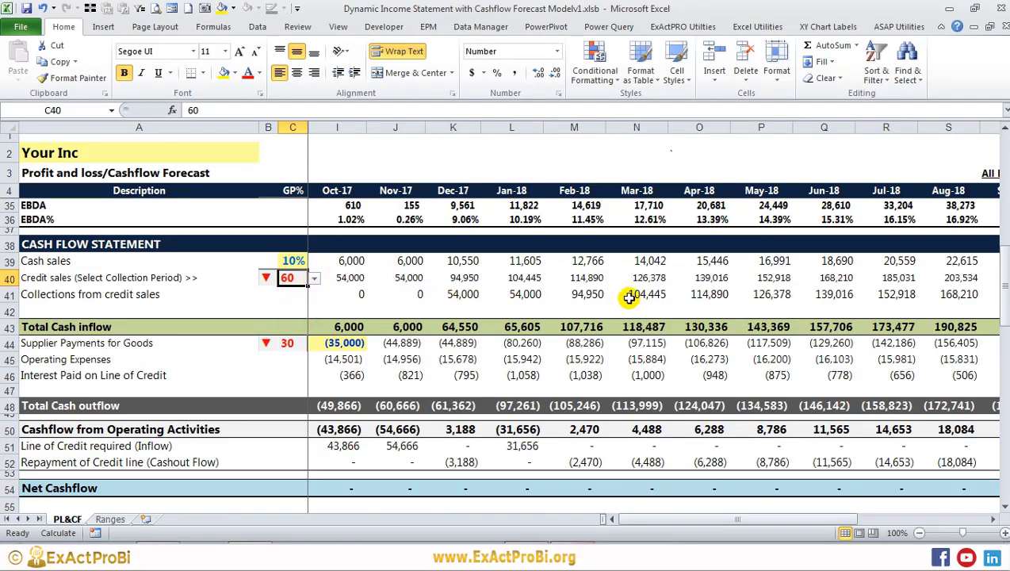
pyautogui.scroll(4, 477, 315)
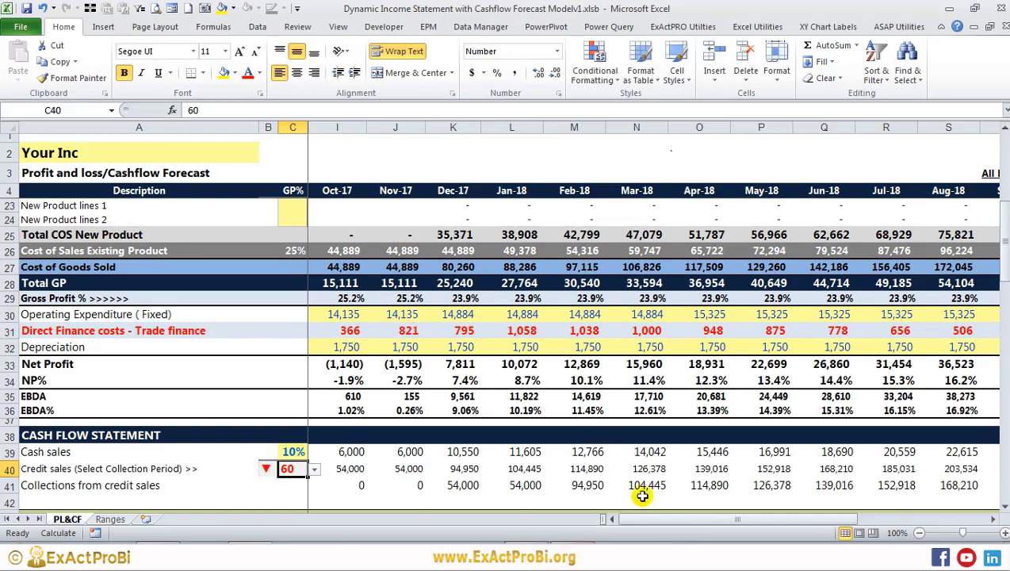
pyautogui.moveTo(669, 519); pyautogui.dragTo(802, 519)
pyautogui.click(827, 325)
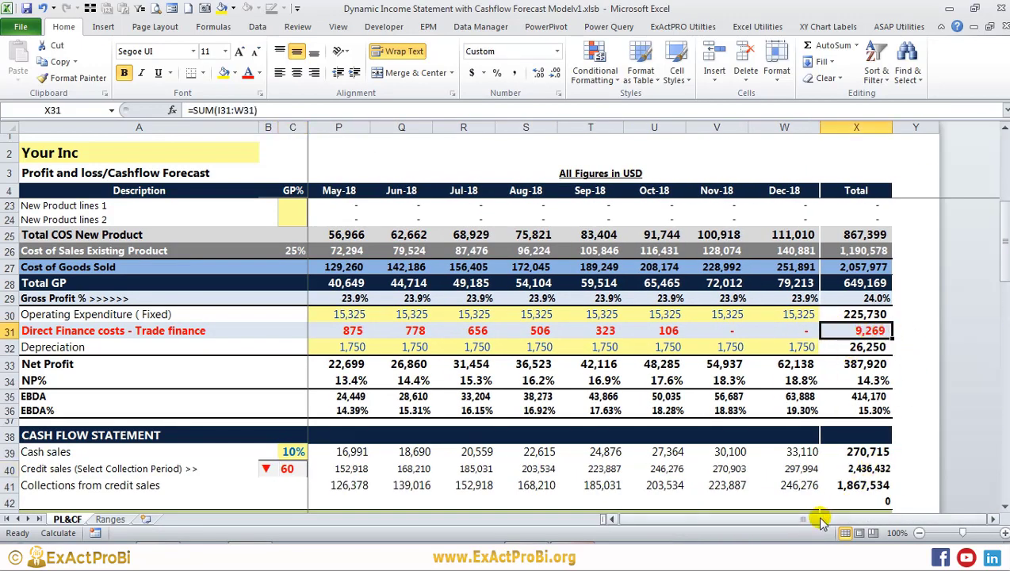
pyautogui.moveTo(804, 519); pyautogui.dragTo(638, 517)
pyautogui.scroll(-2, 346, 398)
pyautogui.click(287, 376)
pyautogui.click(299, 398)
pyautogui.moveTo(687, 517)
pyautogui.mouseDown()
pyautogui.moveTo(829, 520)
pyautogui.moveTo(550, 515)
pyautogui.mouseUp()
pyautogui.click(869, 238)
pyautogui.scroll(2, 259, 399)
pyautogui.scroll(-2, 259, 398)
pyautogui.click(285, 375)
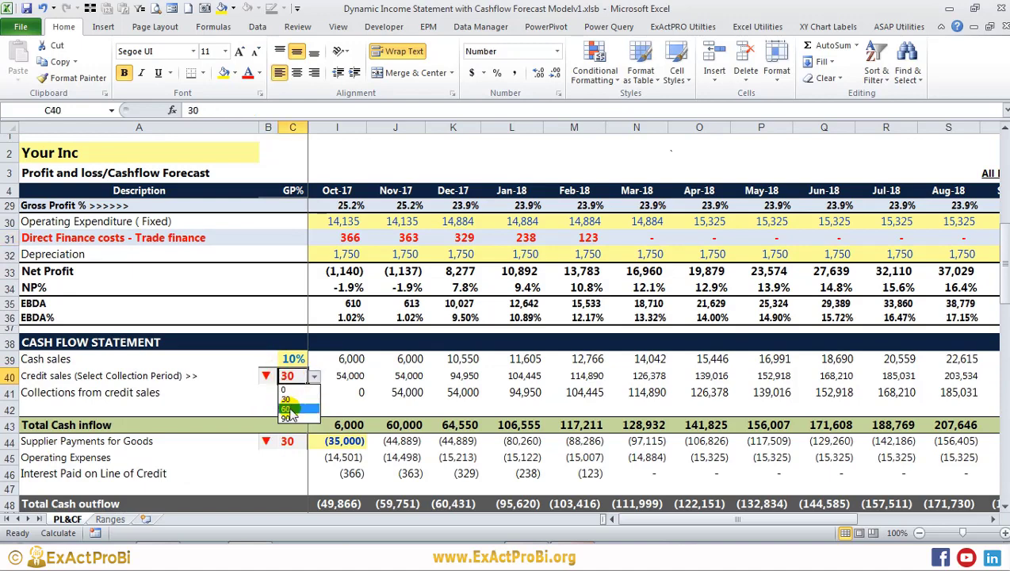
pyautogui.click(290, 409)
pyautogui.click(287, 440)
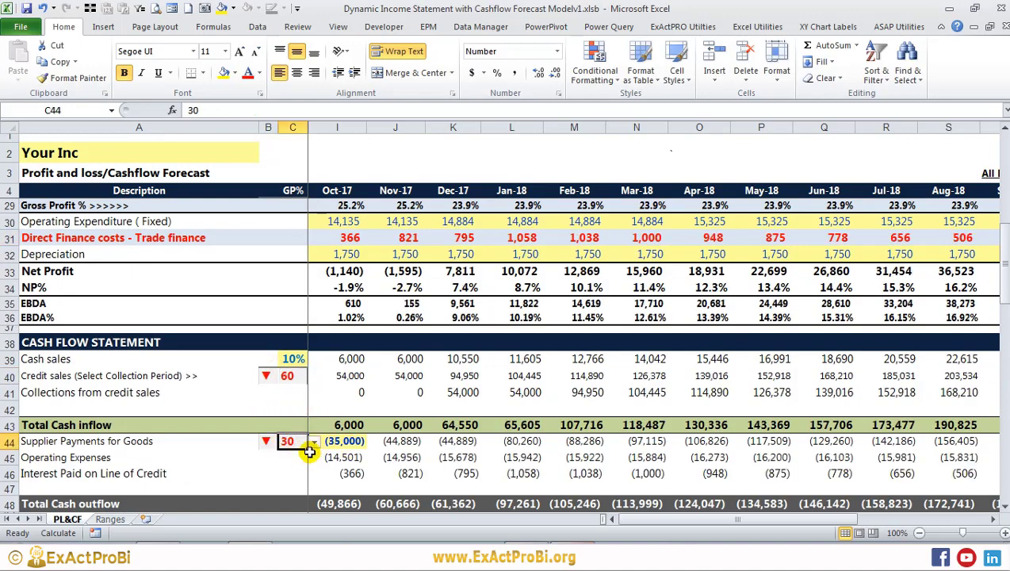
pyautogui.moveTo(626, 519); pyautogui.dragTo(753, 518)
pyautogui.click(845, 239)
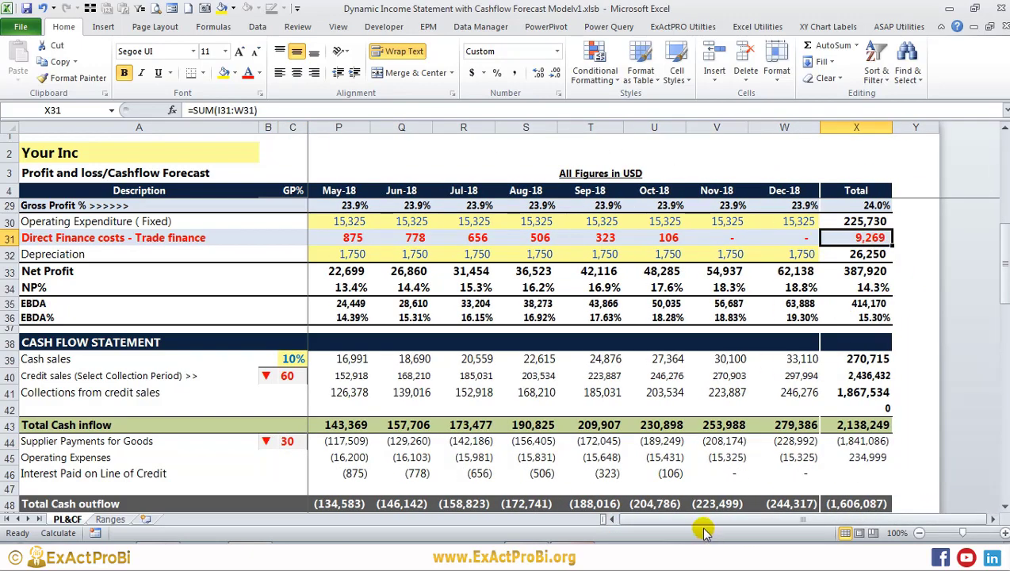
pyautogui.moveTo(704, 523); pyautogui.dragTo(574, 518)
pyautogui.scroll(-4, 373, 422)
pyautogui.scroll(-3, 376, 423)
pyautogui.scroll(-4, 376, 424)
pyautogui.scroll(6, 374, 428)
pyautogui.scroll(4, 374, 435)
pyautogui.scroll(3, 374, 444)
pyautogui.scroll(6, 373, 446)
pyautogui.scroll(-8, 373, 446)
pyautogui.click(287, 441)
pyautogui.scroll(-1, 331, 445)
# - Set the supplier payment period in C44 to 60 days and confirm total finance cost is 1,983
pyautogui.click(313, 395)
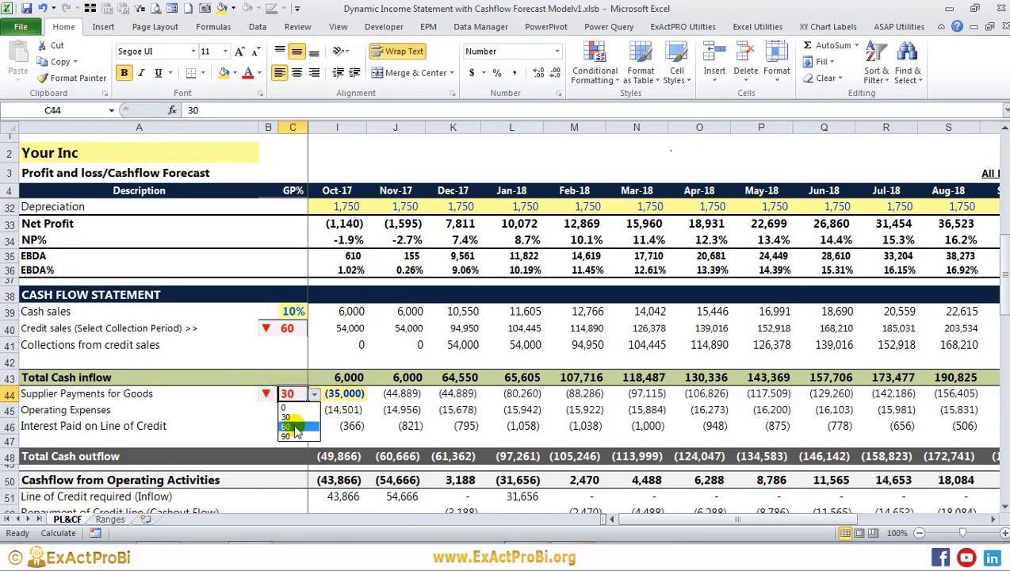
pyautogui.click(294, 427)
pyautogui.scroll(3, 372, 426)
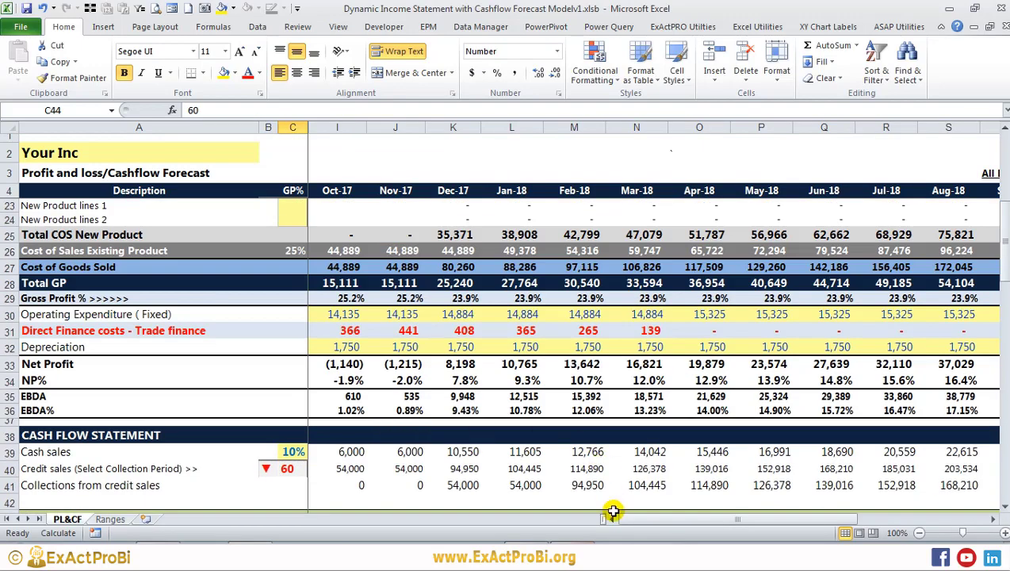
pyautogui.moveTo(613, 516); pyautogui.dragTo(741, 520)
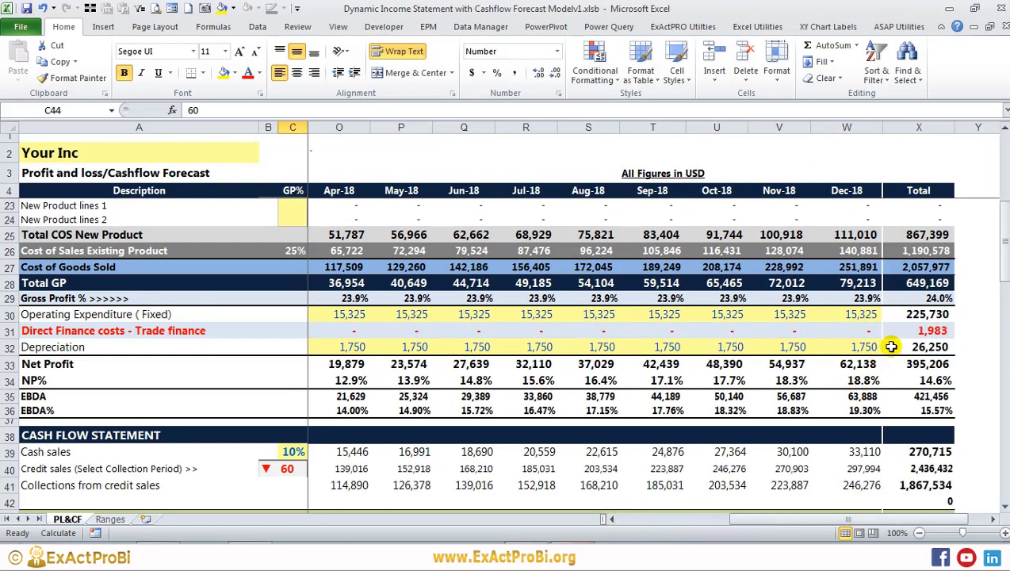
pyautogui.click(896, 331)
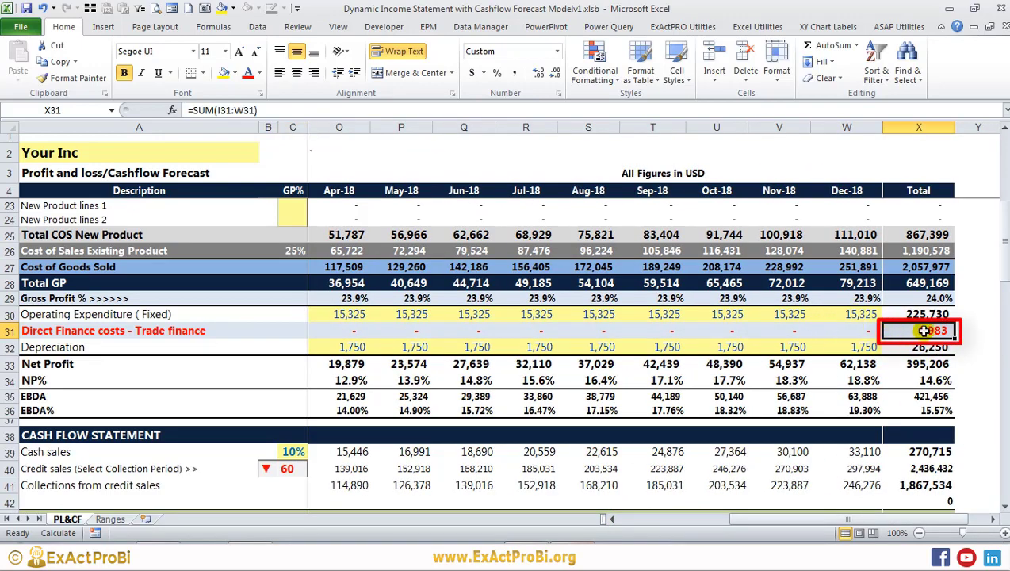
pyautogui.moveTo(857, 516); pyautogui.dragTo(687, 517)
pyautogui.scroll(-6, 590, 315)
pyautogui.scroll(2, 451, 345)
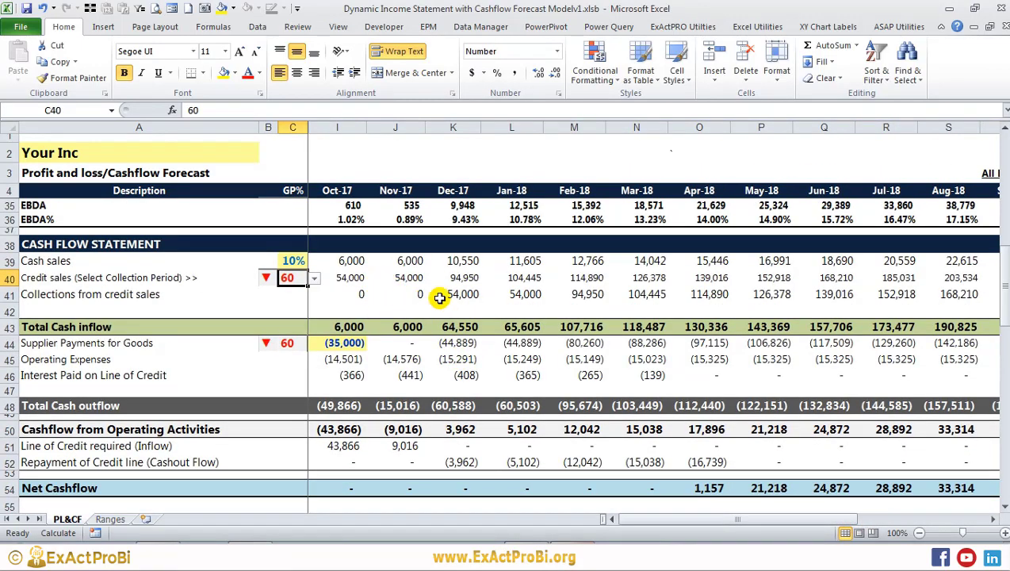
# - Inspect the collections-from-credit-sales formulas across several months, including May-18
pyautogui.click(457, 294)
pyautogui.click(699, 294)
pyautogui.click(760, 294)
pyautogui.scroll(-3, 468, 325)
pyautogui.scroll(4, 425, 328)
pyautogui.scroll(7, 424, 329)
pyautogui.scroll(-4, 519, 364)
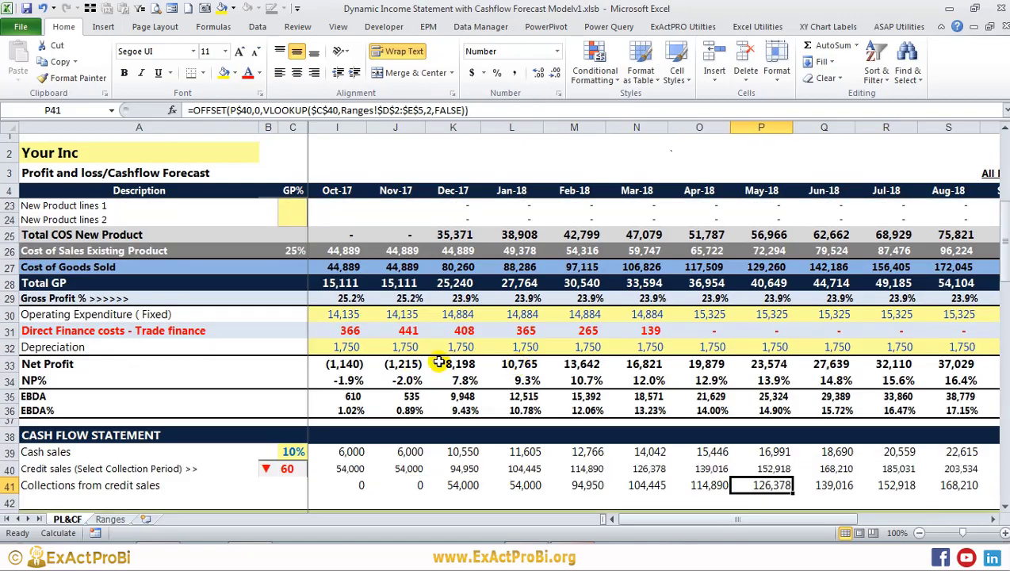
pyautogui.scroll(-3, 438, 362)
pyautogui.scroll(-4, 436, 362)
pyautogui.scroll(-2, 433, 363)
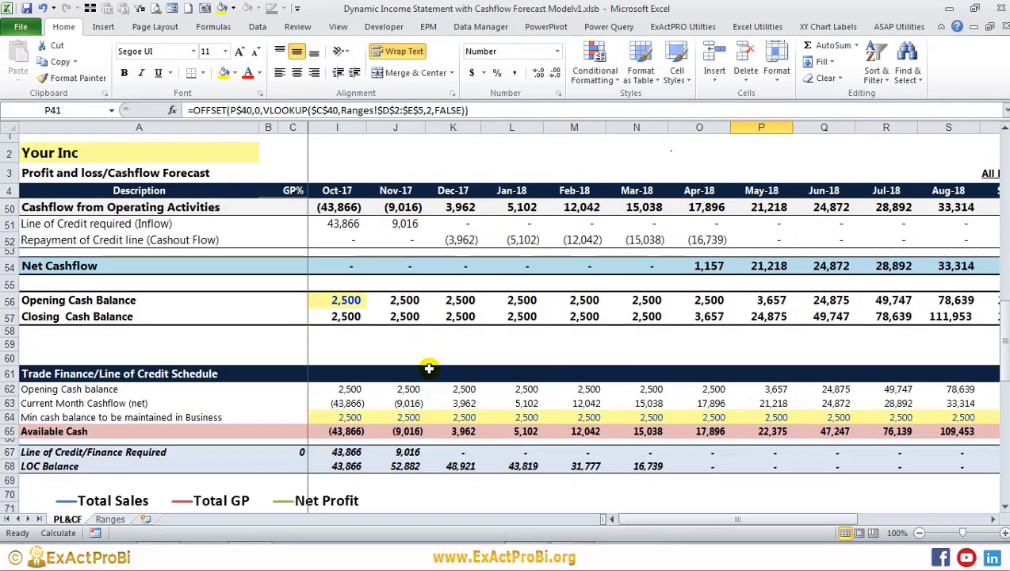
pyautogui.scroll(1, 428, 370)
pyautogui.scroll(3, 404, 368)
pyautogui.scroll(1, 333, 358)
pyautogui.click(288, 342)
# - Set the supplier payment period to 90 days and check the total finance cost of 833
pyautogui.click(300, 383)
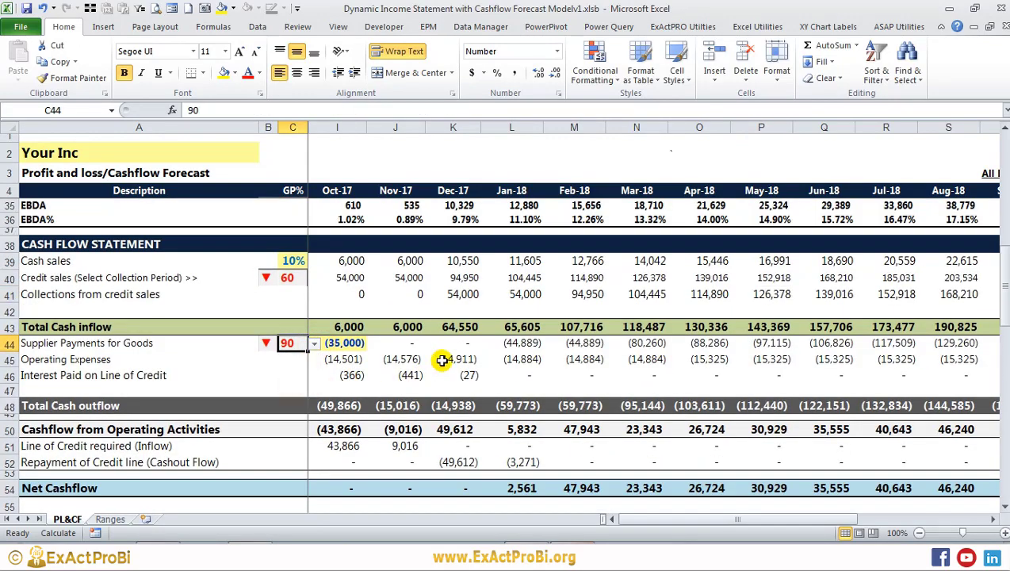
pyautogui.scroll(-3, 523, 373)
pyautogui.scroll(2, 524, 349)
pyautogui.scroll(4, 531, 356)
pyautogui.moveTo(683, 519); pyautogui.dragTo(674, 519)
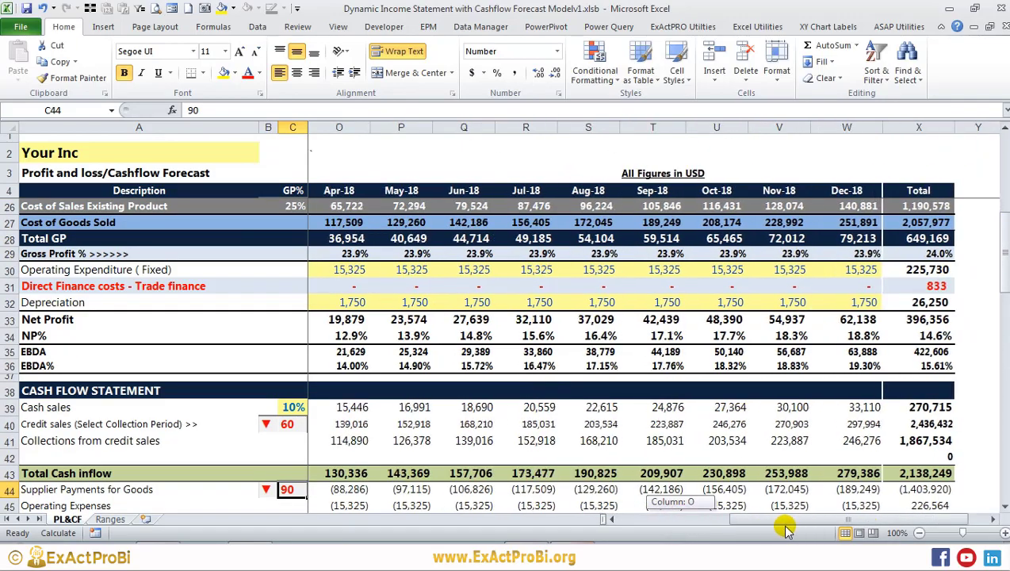
pyautogui.scroll(-3, 460, 467)
# - Try a 30-day collection period in C40, then restore it to 60 days
pyautogui.click(289, 278)
pyautogui.click(314, 279)
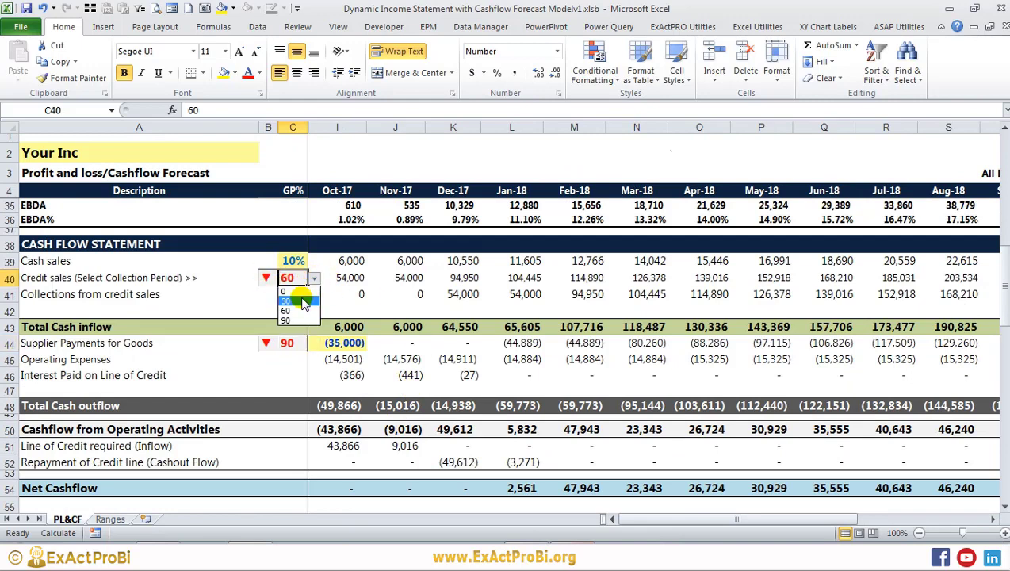
pyautogui.click(304, 301)
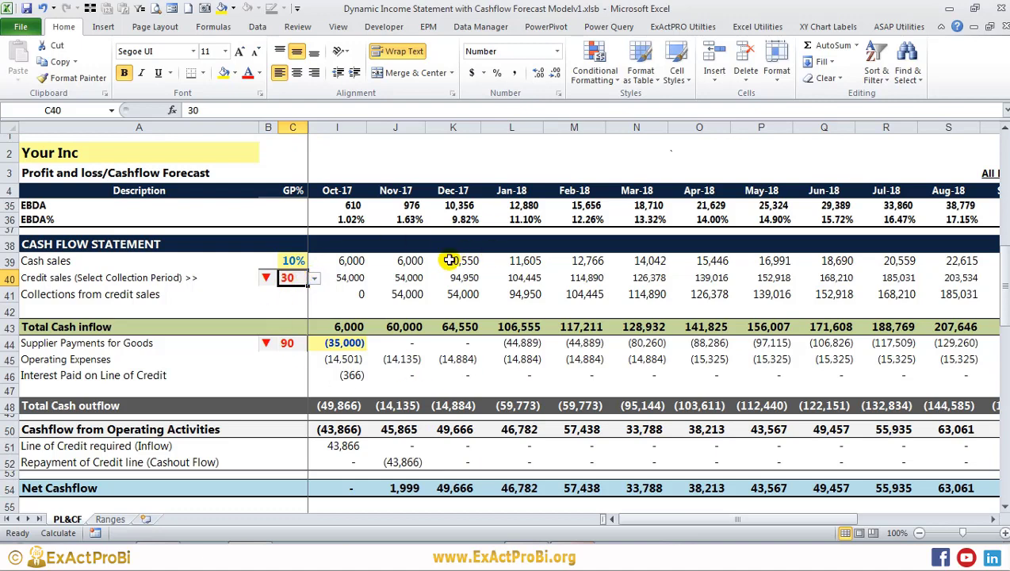
pyautogui.click(314, 279)
pyautogui.click(295, 309)
pyautogui.click(292, 343)
pyautogui.click(290, 278)
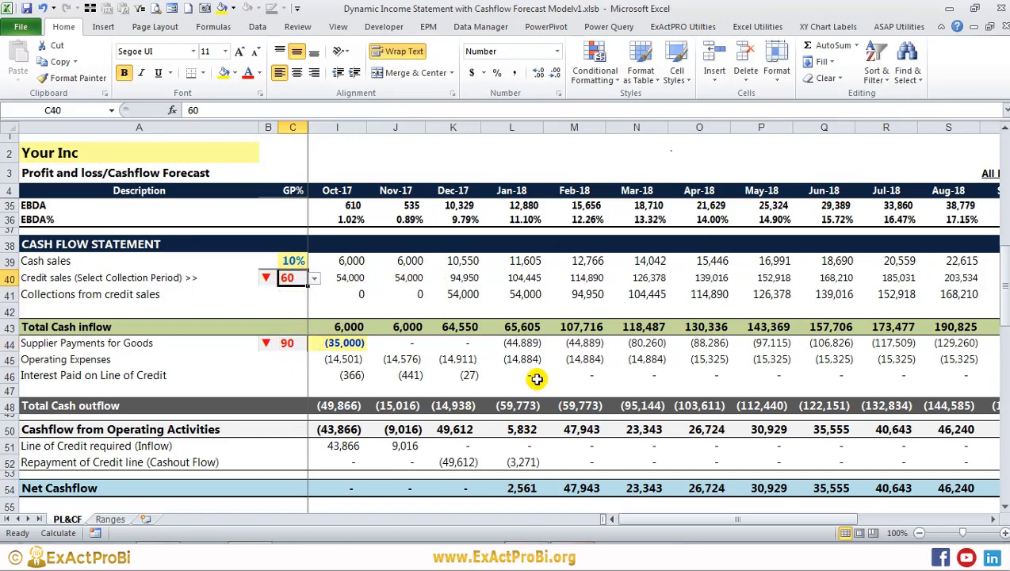
pyautogui.scroll(-2, 457, 380)
pyautogui.scroll(-2, 457, 387)
pyautogui.scroll(-3, 451, 390)
pyautogui.scroll(5, 461, 371)
pyautogui.scroll(9, 468, 390)
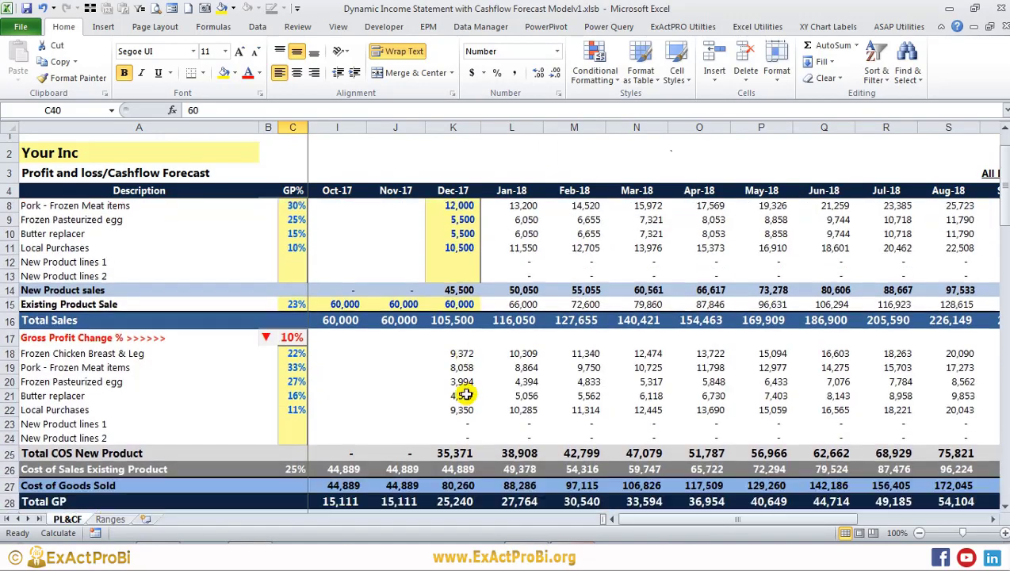
pyautogui.scroll(-10, 466, 392)
pyautogui.scroll(-10, 461, 400)
pyautogui.scroll(-2, 460, 402)
pyautogui.scroll(3, 458, 408)
pyautogui.scroll(3, 448, 357)
pyautogui.scroll(-1, 462, 311)
pyautogui.moveTo(693, 519); pyautogui.dragTo(630, 519)
pyautogui.scroll(-4, 418, 355)
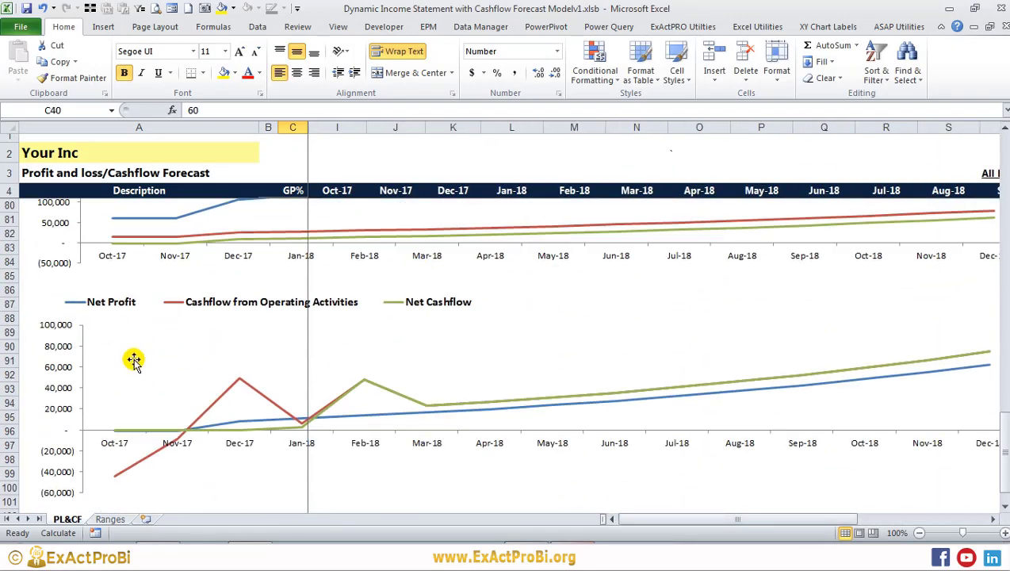
pyautogui.scroll(3, 445, 340)
pyautogui.scroll(2, 390, 317)
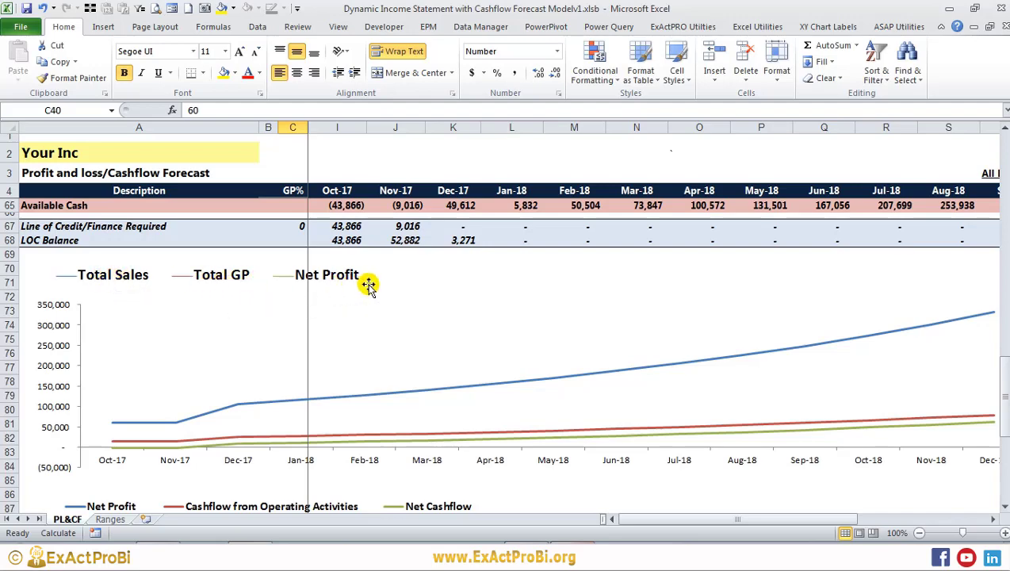
pyautogui.moveTo(621, 520)
pyautogui.mouseDown()
pyautogui.moveTo(849, 527)
pyautogui.moveTo(721, 523)
pyautogui.mouseUp()
pyautogui.scroll(-3, 458, 340)
pyautogui.scroll(-3, 458, 340)
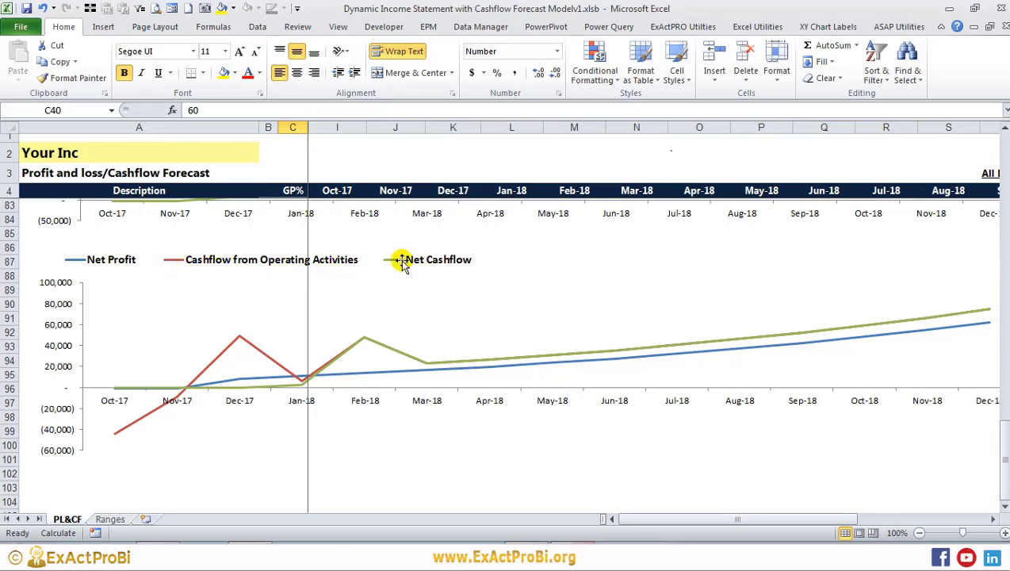
pyautogui.moveTo(645, 518); pyautogui.dragTo(533, 519)
pyautogui.scroll(4, 360, 365)
pyautogui.scroll(7, 397, 344)
pyautogui.scroll(4, 467, 337)
pyautogui.scroll(5, 503, 343)
pyautogui.scroll(4, 507, 345)
pyautogui.scroll(2, 511, 346)
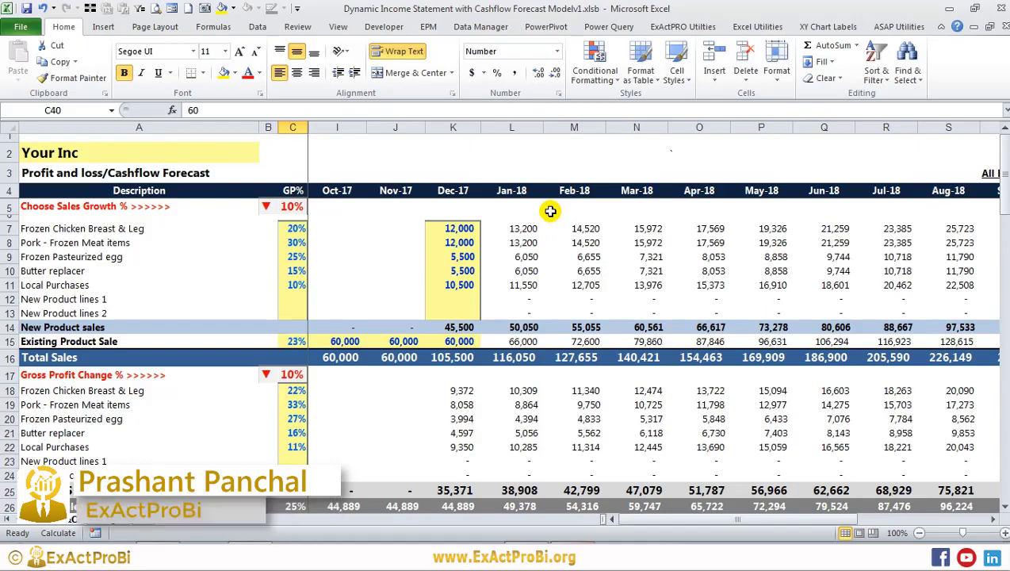
pyautogui.scroll(-2, 550, 211)
pyautogui.scroll(-6, 686, 261)
pyautogui.scroll(-4, 616, 286)
pyautogui.scroll(-3, 523, 297)
pyautogui.scroll(-2, 517, 293)
pyautogui.scroll(-2, 513, 290)
pyautogui.scroll(10, 513, 292)
pyautogui.scroll(9, 531, 278)
pyautogui.scroll(-5, 562, 260)
pyautogui.scroll(-3, 559, 268)
pyautogui.scroll(2, 574, 276)
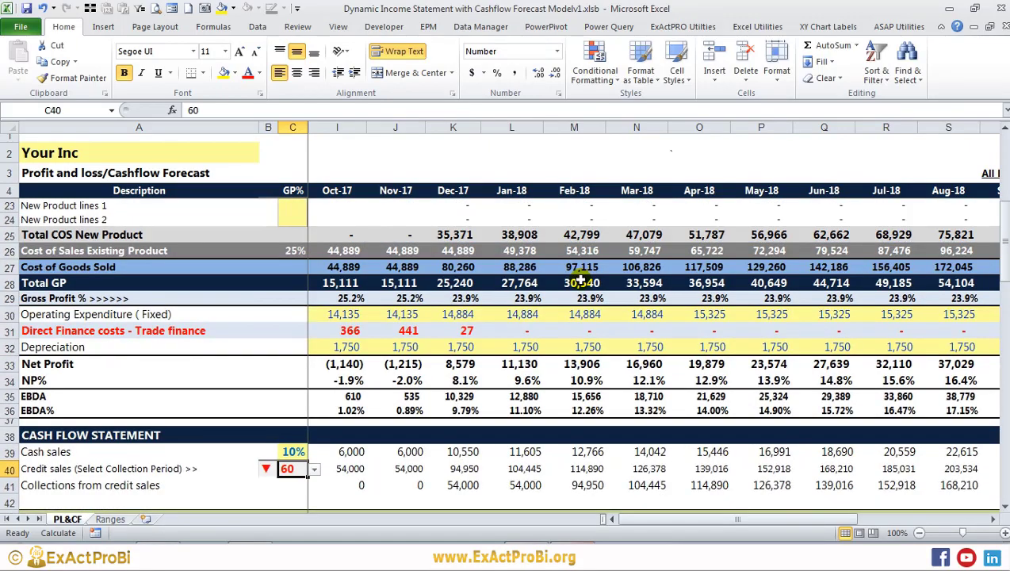
pyautogui.scroll(-2, 581, 279)
pyautogui.scroll(-2, 581, 281)
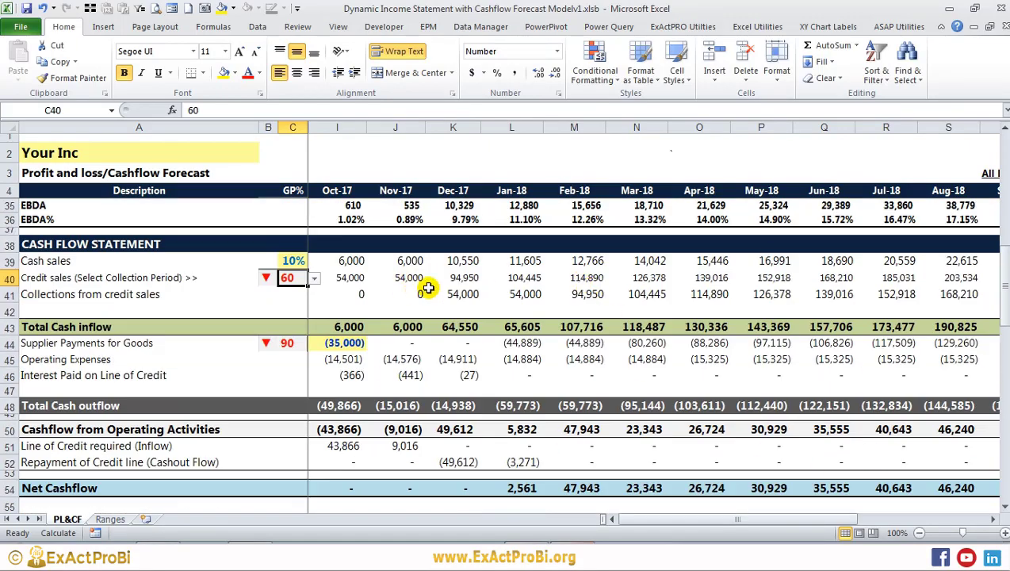
pyautogui.moveTo(676, 525); pyautogui.dragTo(538, 501)
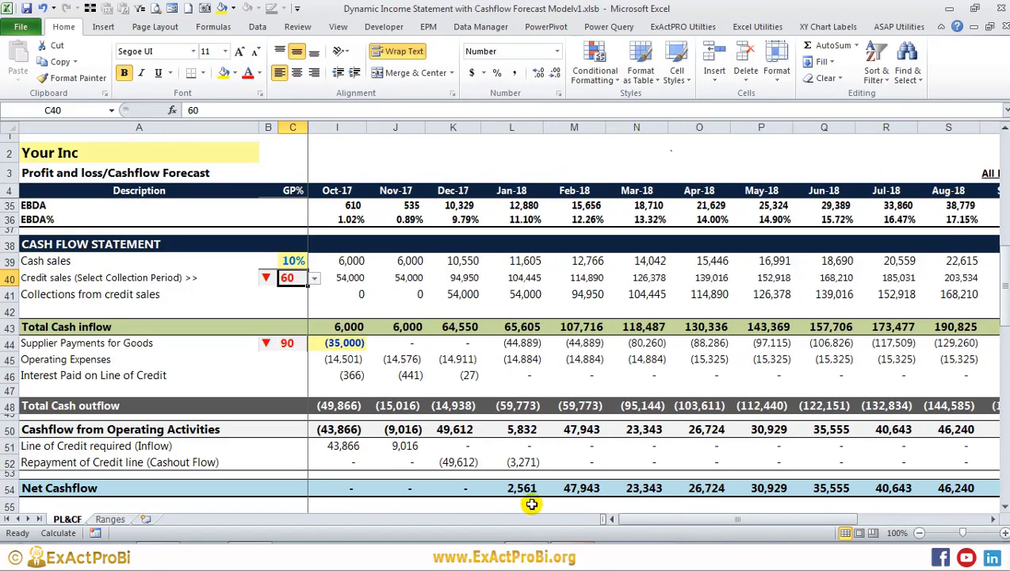
pyautogui.scroll(-3, 402, 361)
pyautogui.scroll(4, 435, 404)
pyautogui.scroll(4, 428, 347)
pyautogui.scroll(4, 443, 373)
pyautogui.scroll(-6, 466, 315)
pyautogui.scroll(1, 447, 332)
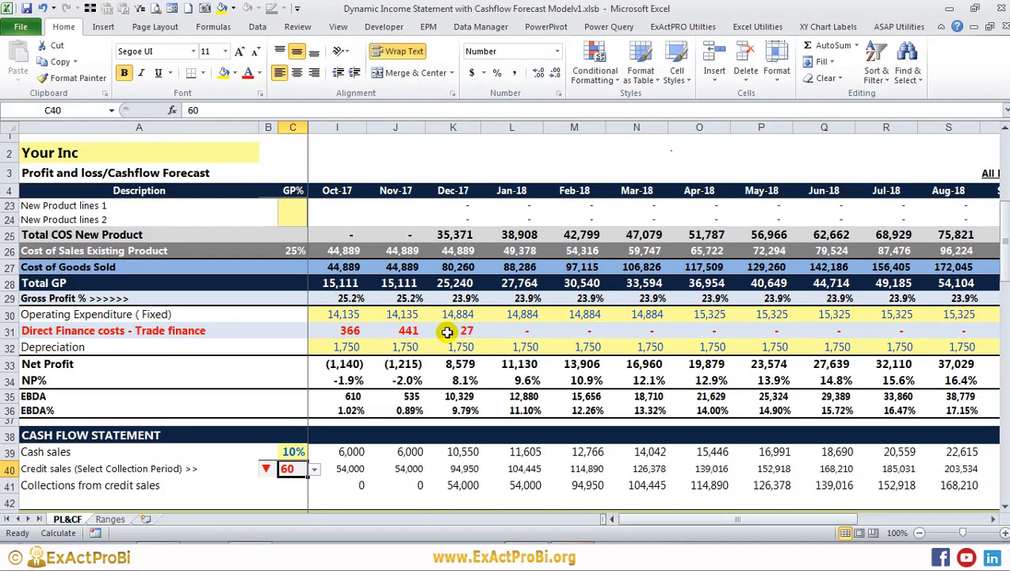
pyautogui.scroll(6, 452, 341)
pyautogui.scroll(-4, 447, 305)
pyautogui.scroll(-6, 428, 322)
pyautogui.scroll(-5, 412, 326)
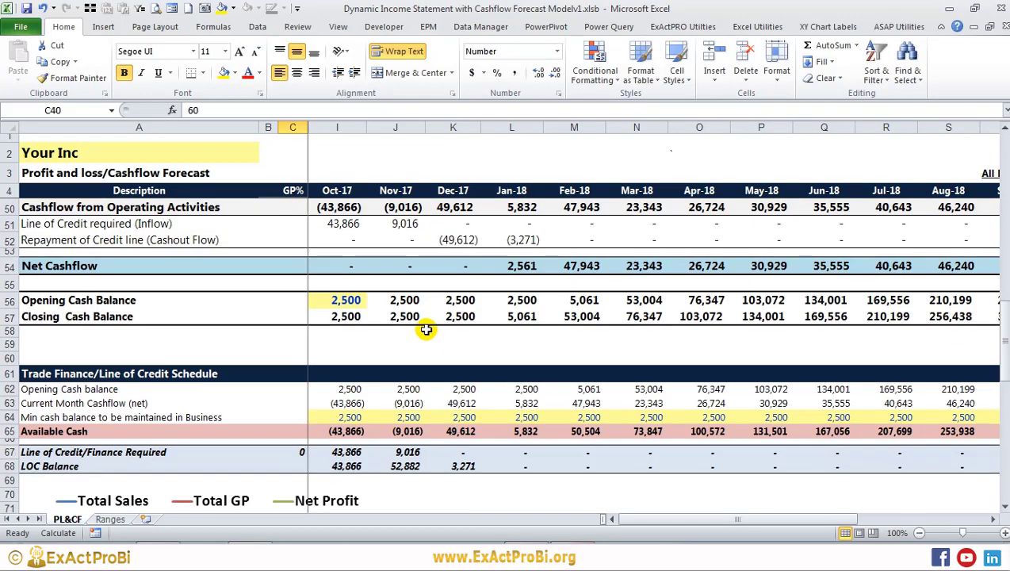
pyautogui.scroll(11, 427, 328)
pyautogui.scroll(4, 412, 337)
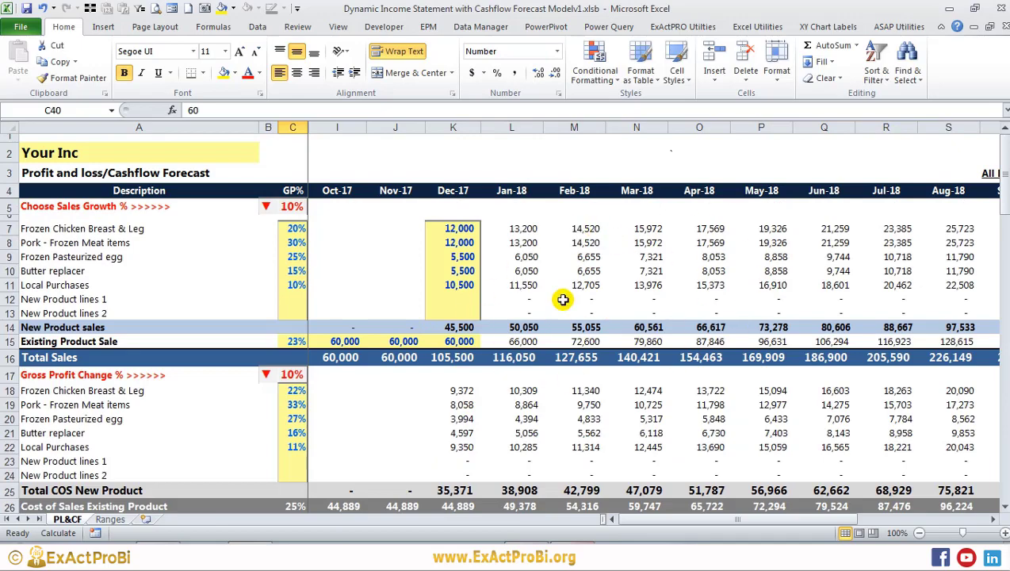
pyautogui.scroll(-3, 629, 278)
pyautogui.scroll(-11, 638, 301)
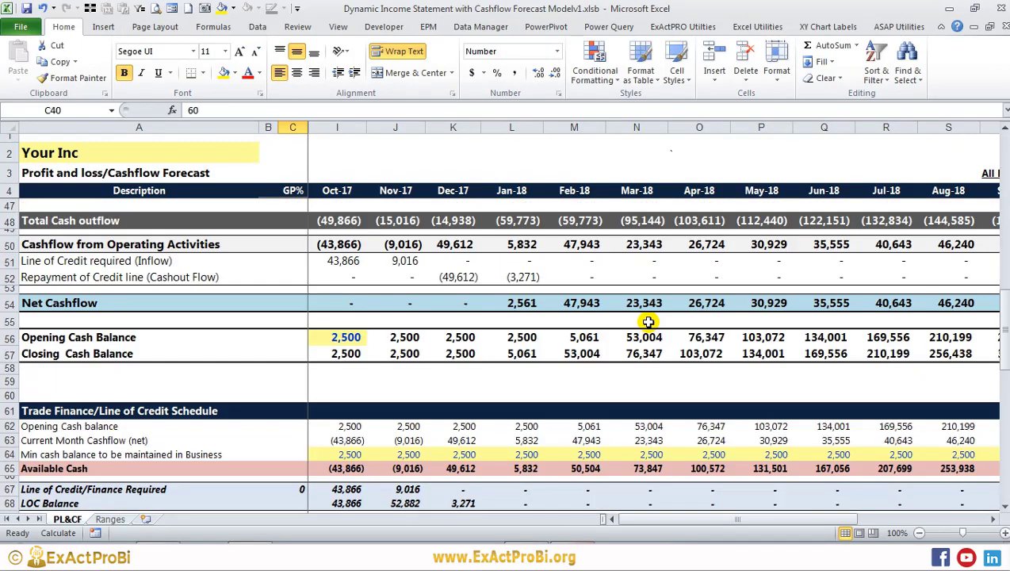
pyautogui.scroll(-5, 419, 324)
pyautogui.scroll(6, 419, 326)
pyautogui.scroll(6, 420, 325)
pyautogui.scroll(5, 424, 324)
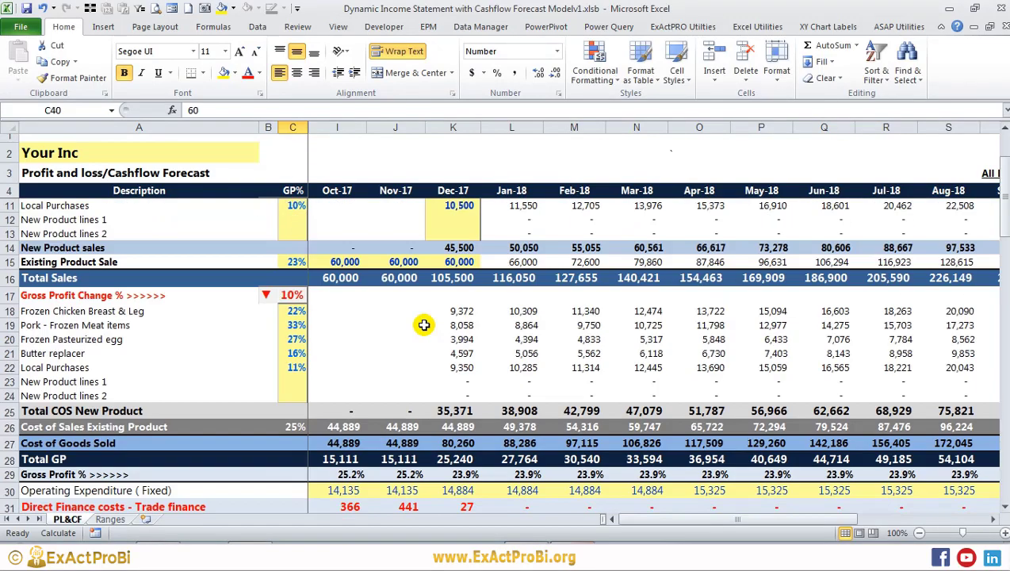